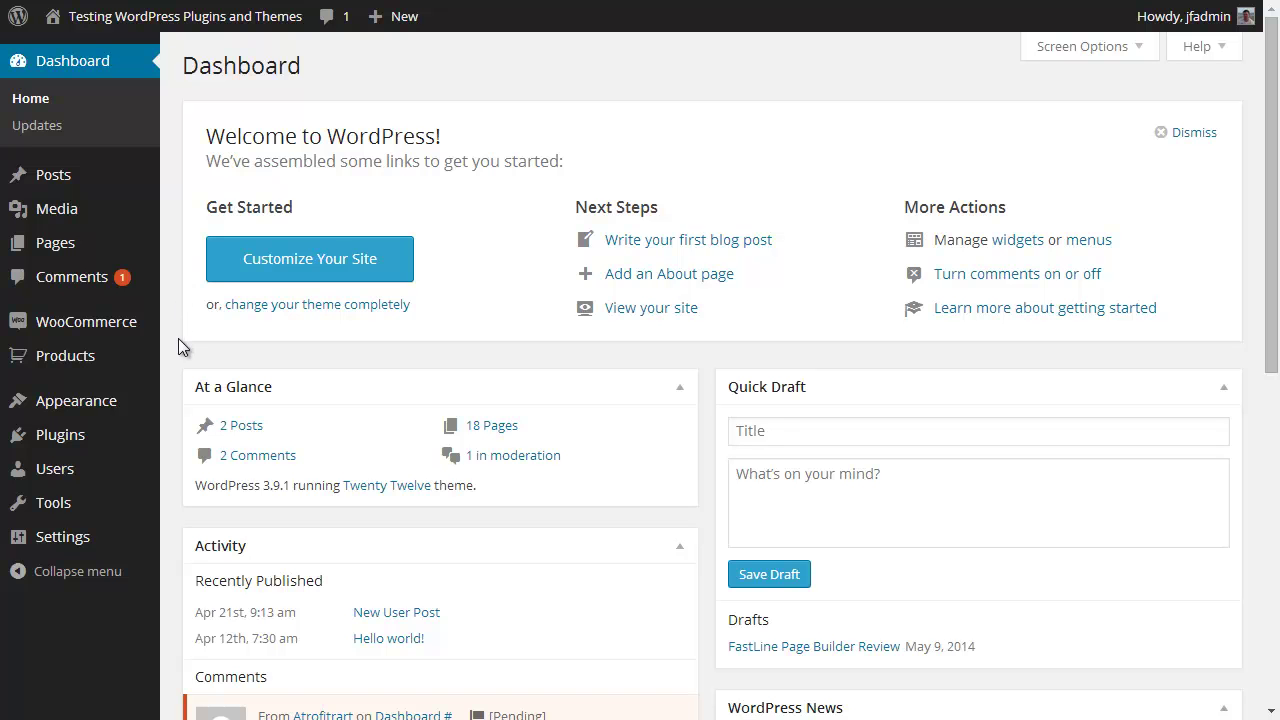
# Step: Open the Page Builder settings to examine which post types the builder works with
pyautogui.moveTo(133, 545)
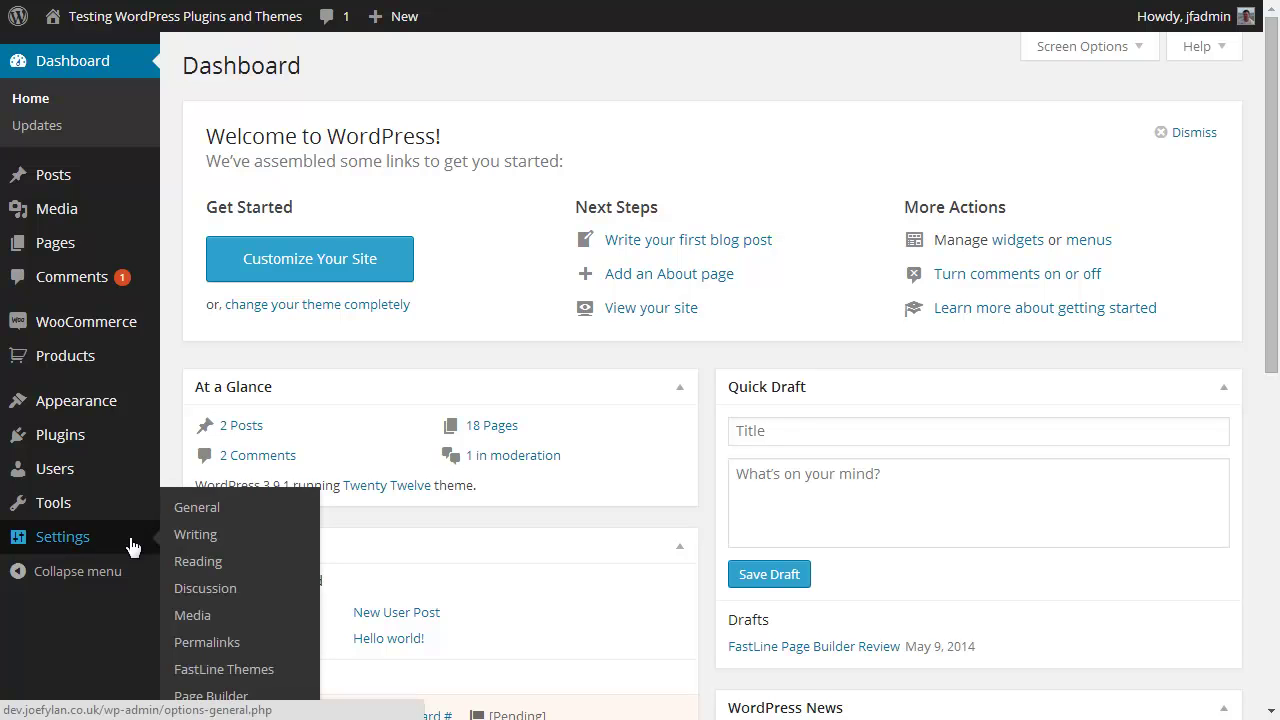
pyautogui.click(240, 697)
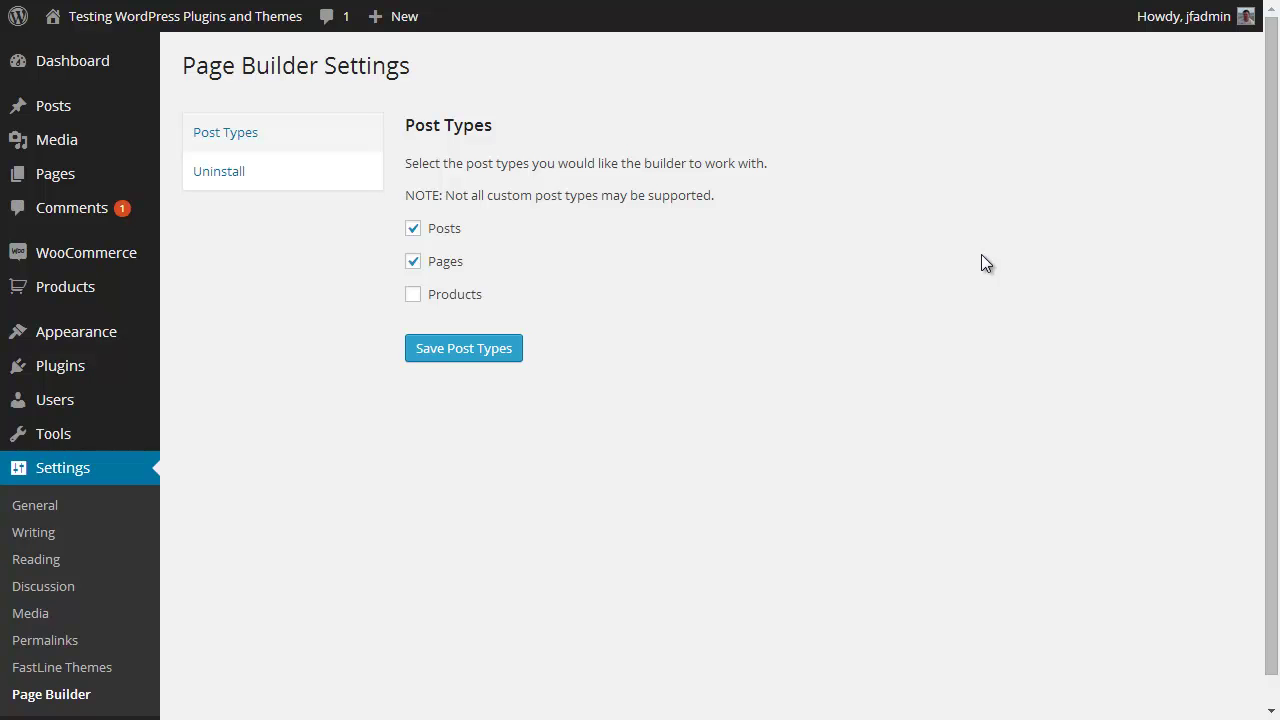
# Step: Create a new page titled "FastLine Page Builder" and open it in the Page Builder, confirming leaving the editor
pyautogui.moveTo(405, 18)
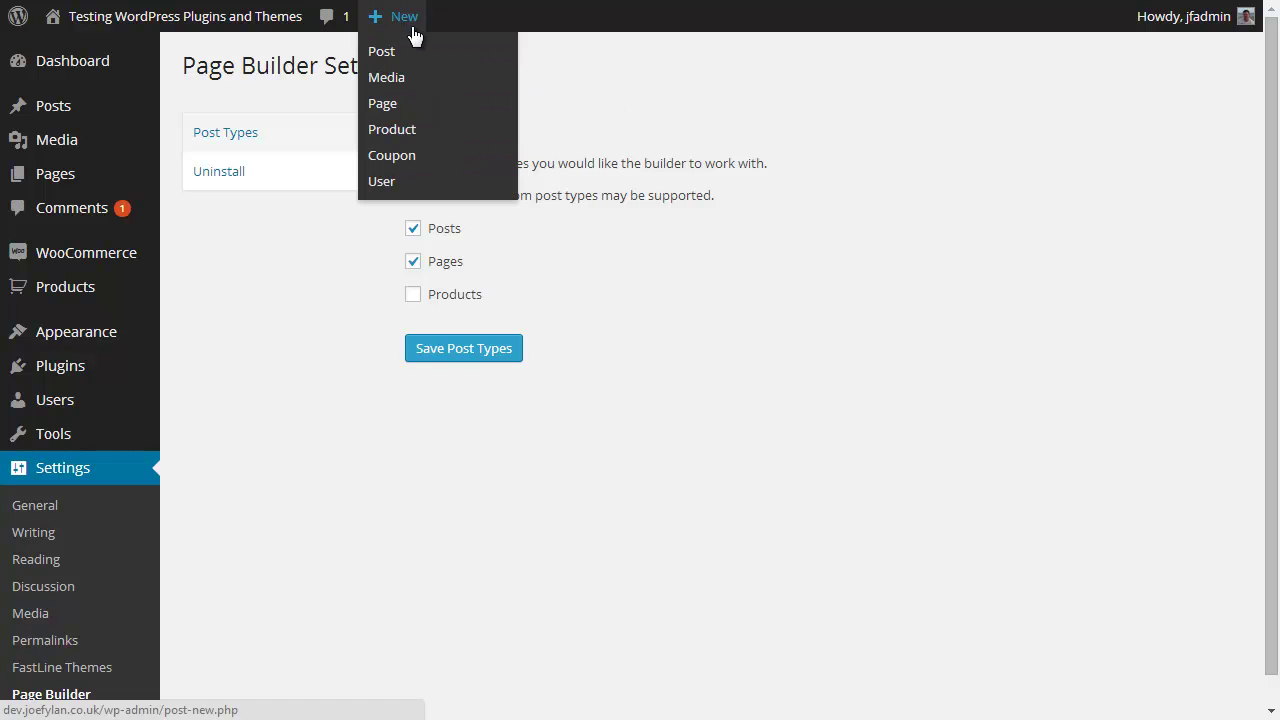
pyautogui.click(383, 104)
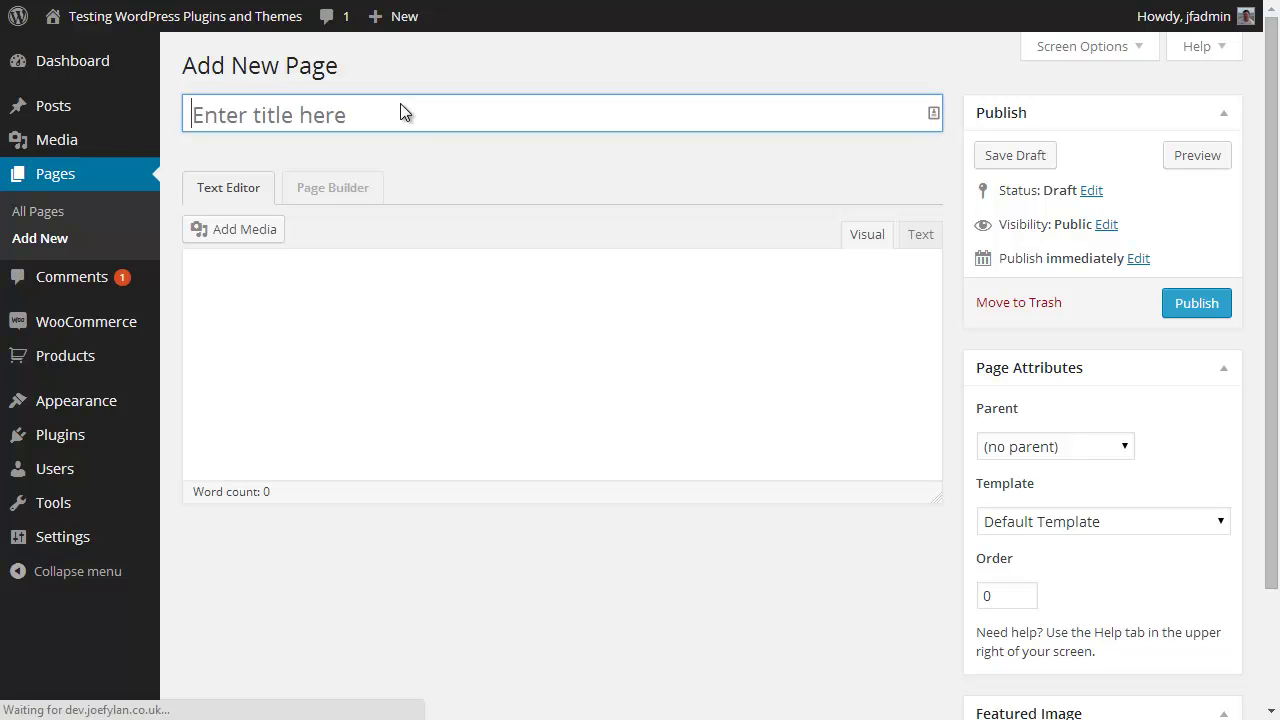
pyautogui.write('Fa')
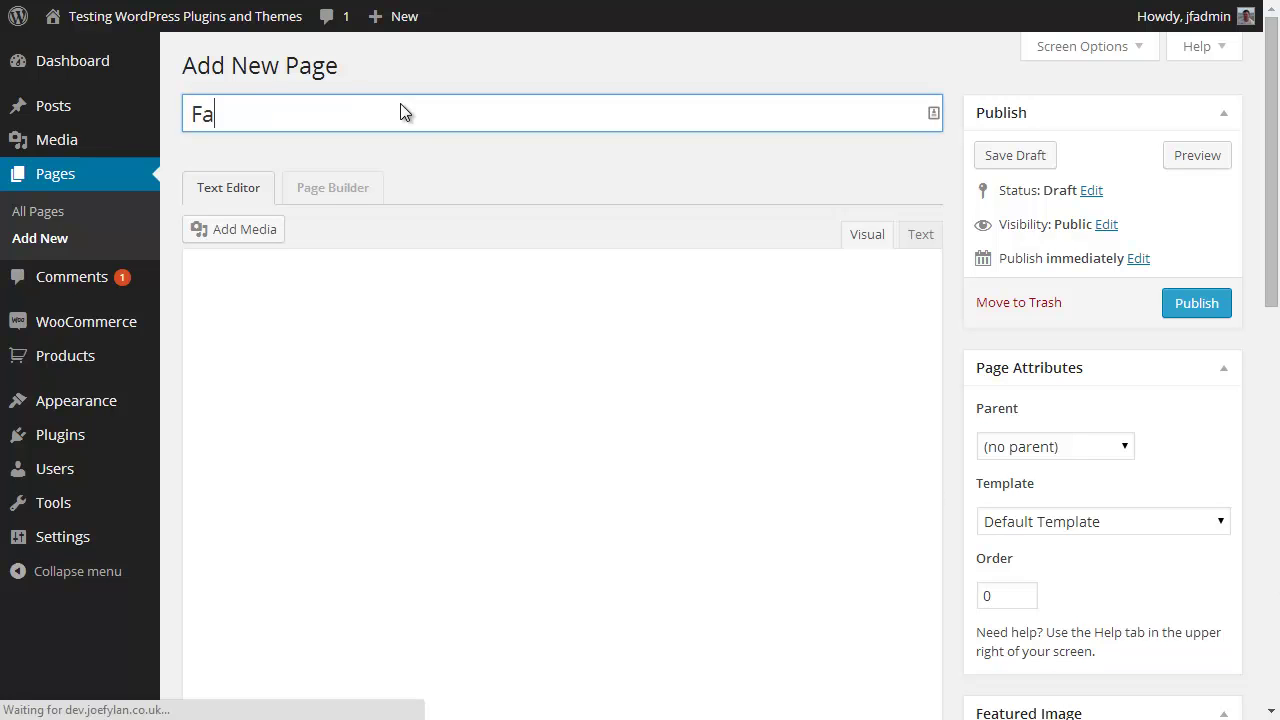
pyautogui.write('stLine Page Builder')
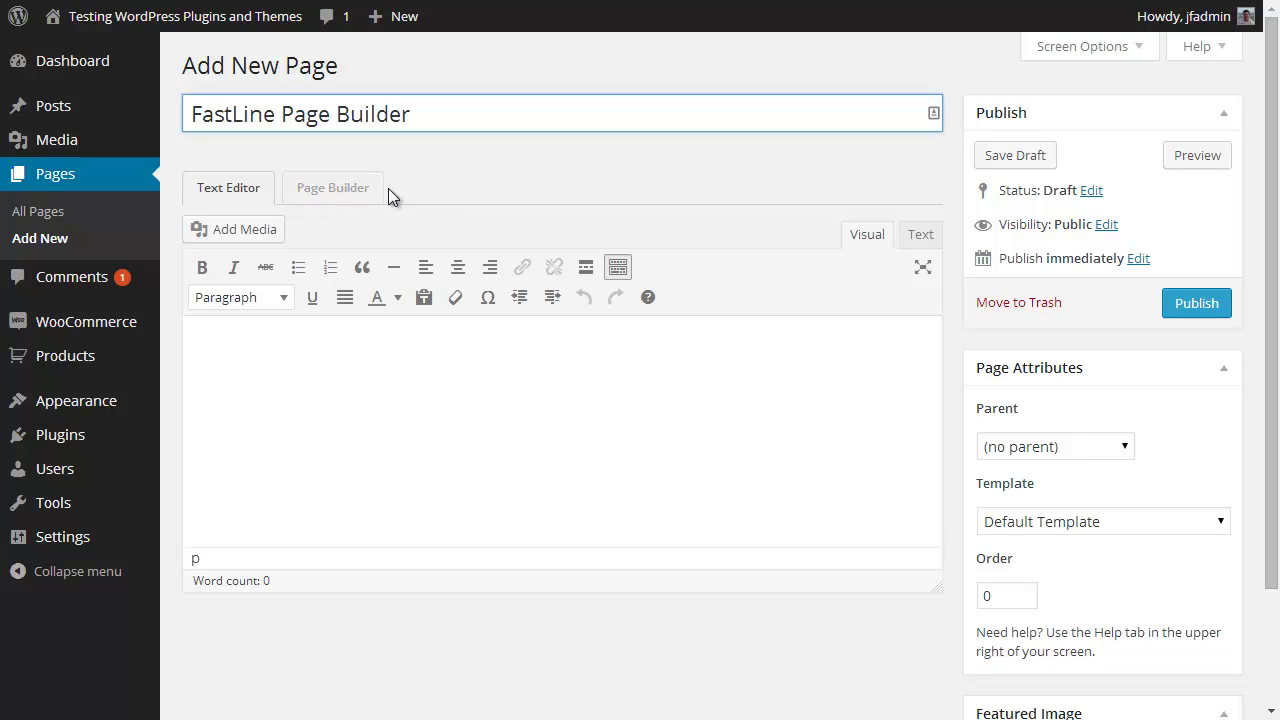
pyautogui.click(356, 193)
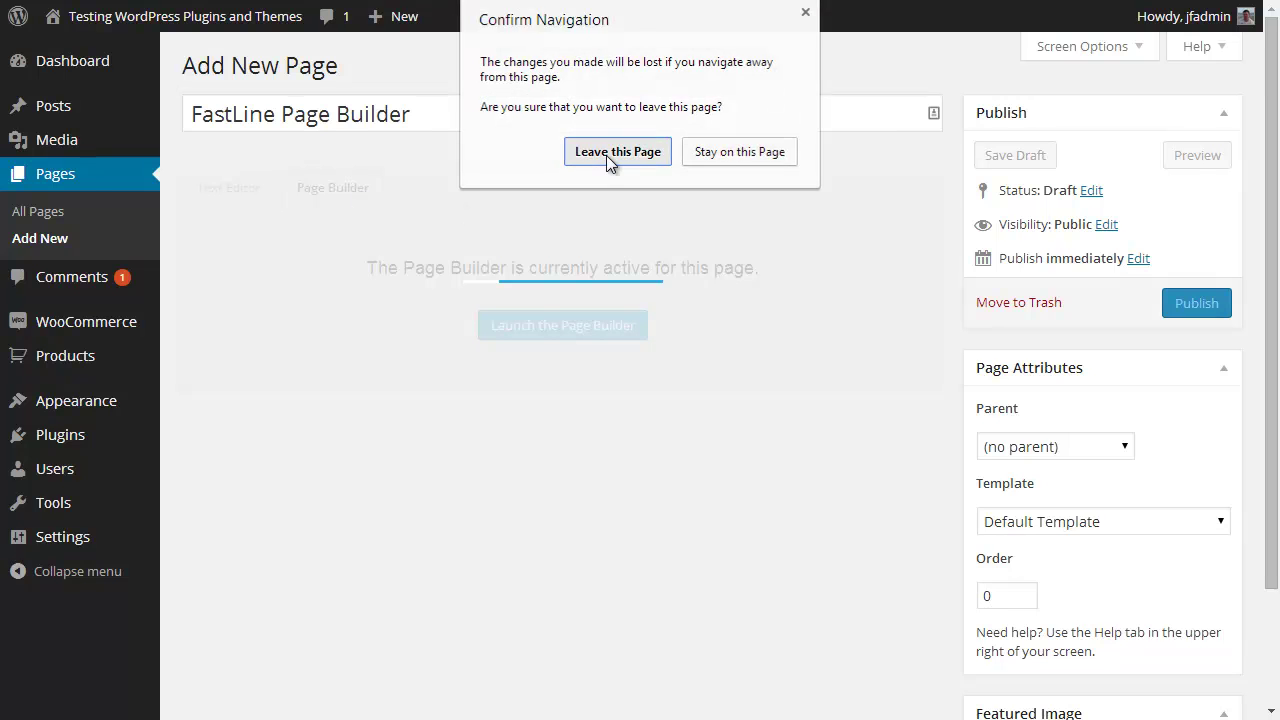
pyautogui.click(606, 155)
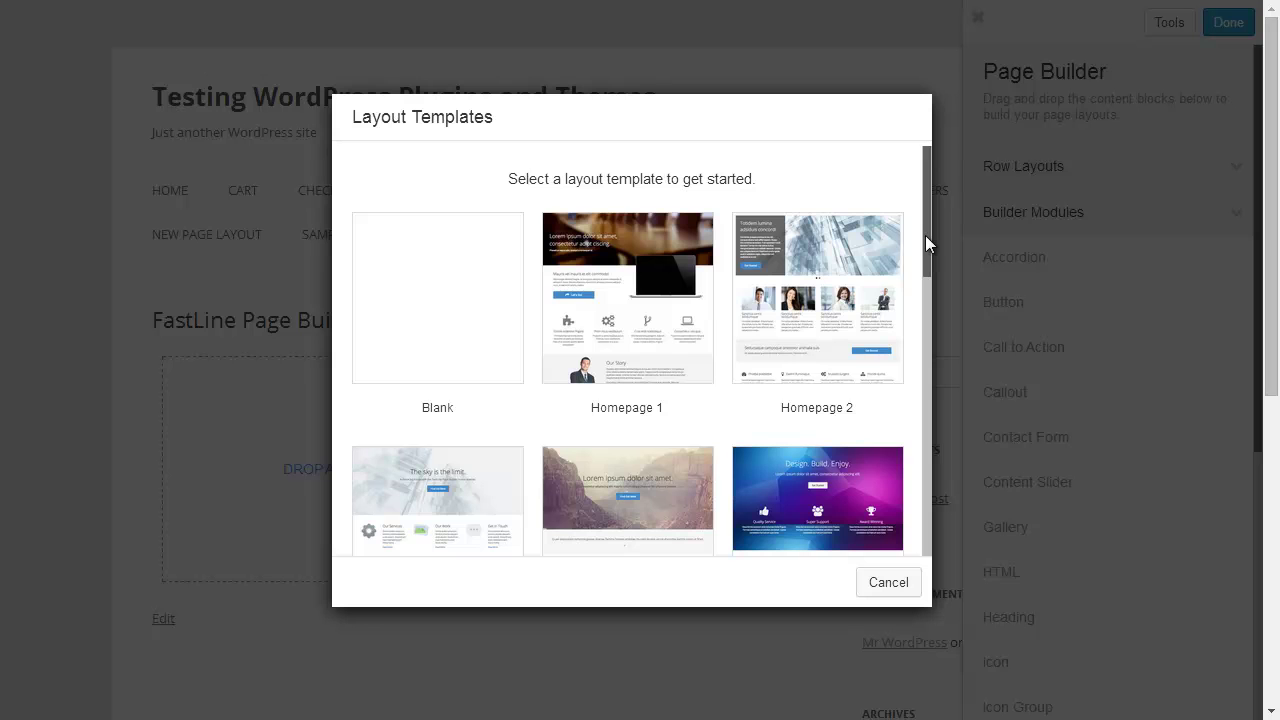
# Step: Look through the available layout templates and start the page from the Blank template
pyautogui.moveTo(925, 235); pyautogui.dragTo(925, 523)
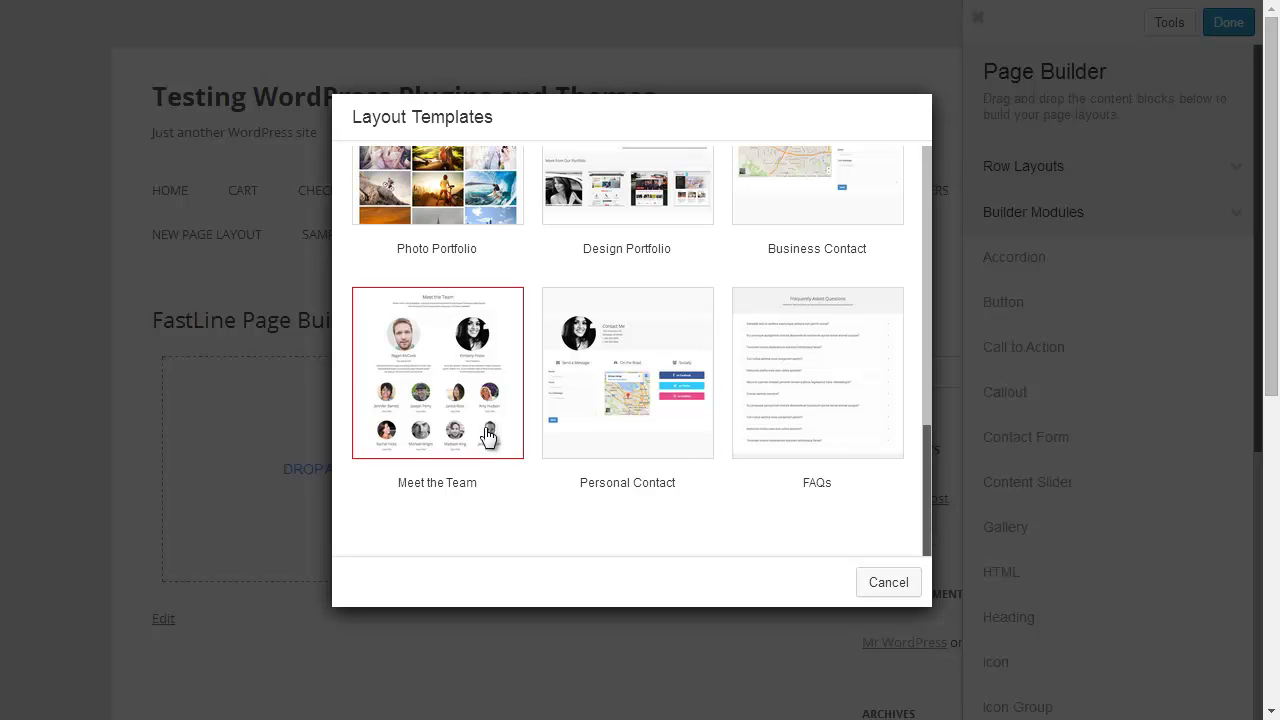
pyautogui.moveTo(924, 452); pyautogui.dragTo(926, 294)
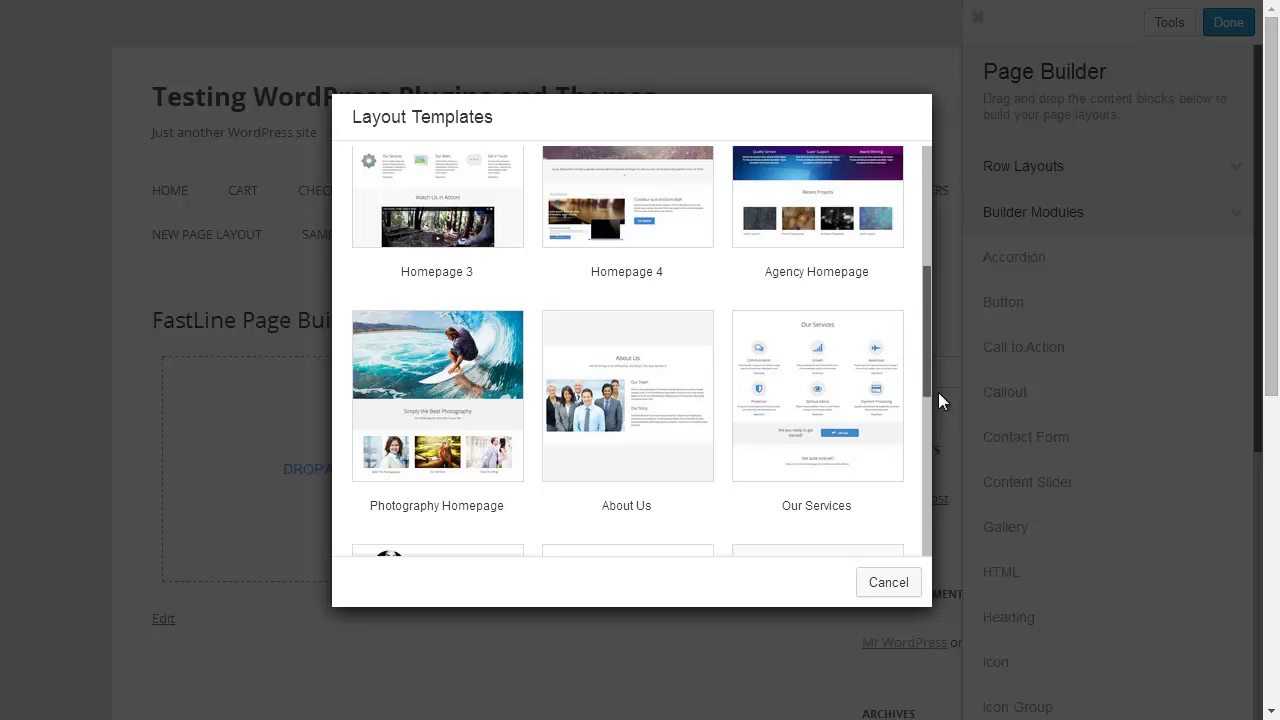
pyautogui.moveTo(926, 378); pyautogui.dragTo(930, 257)
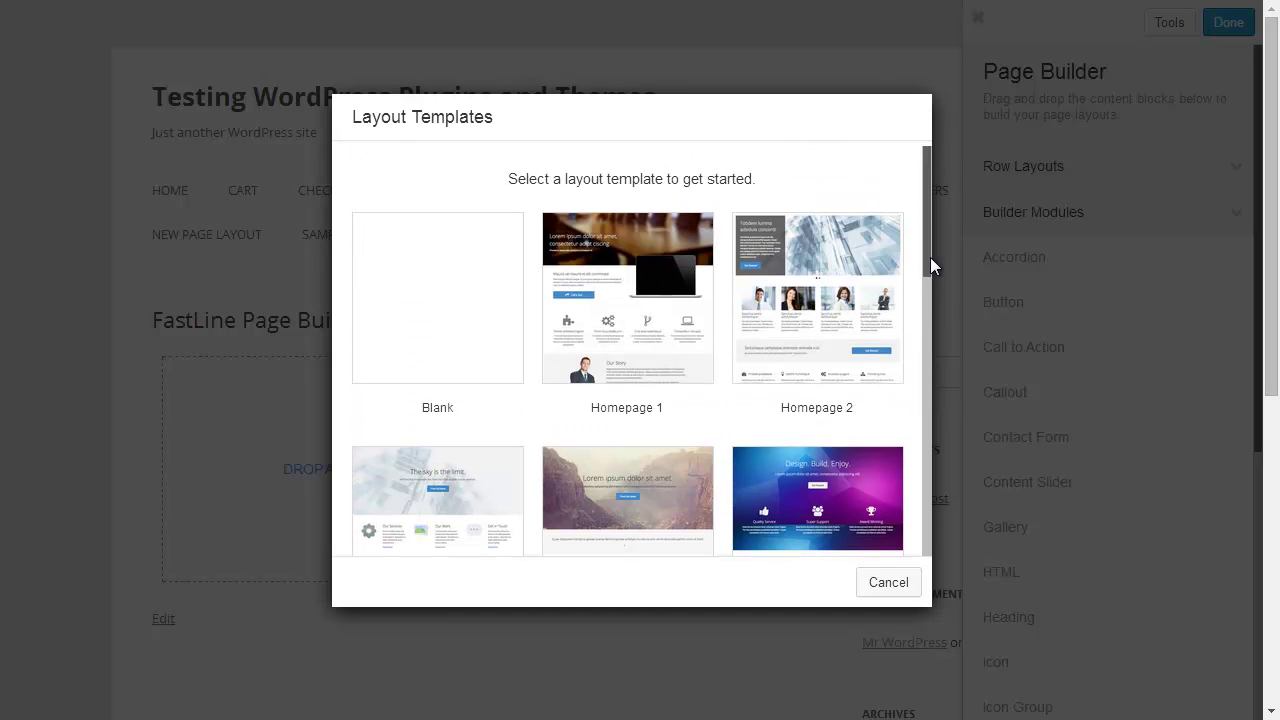
pyautogui.click(474, 325)
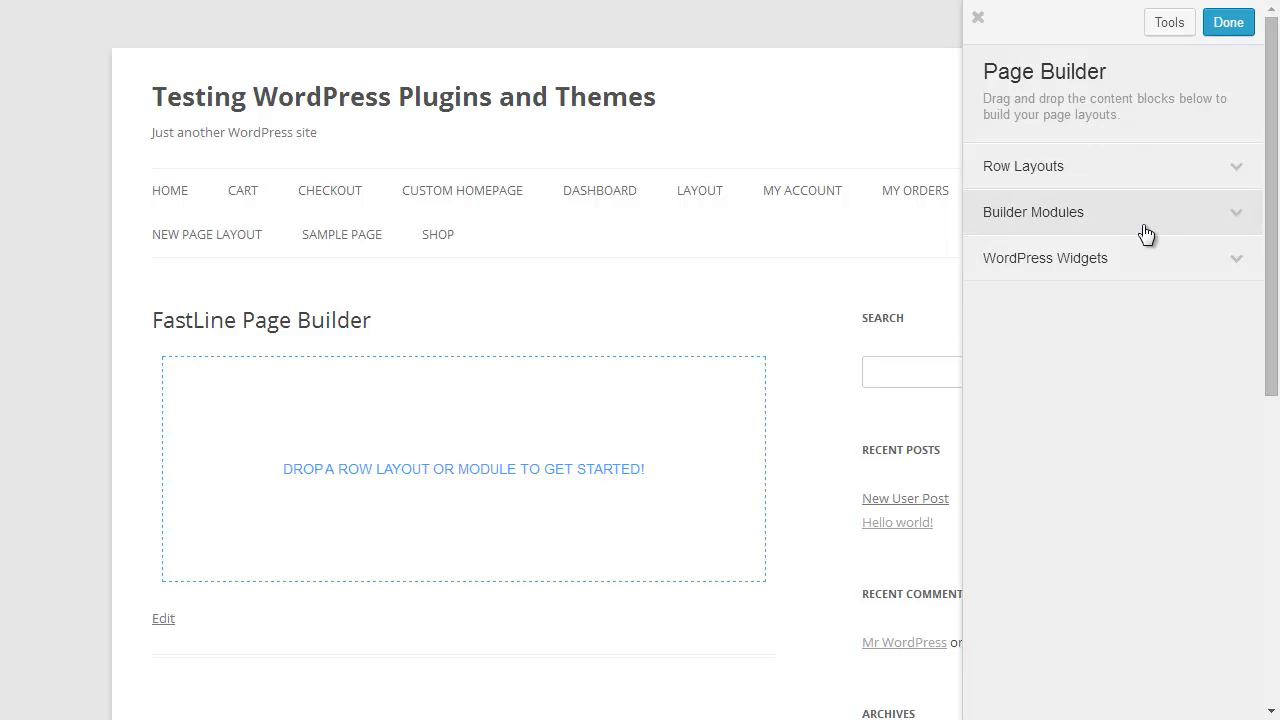
# Step: Examine the content blocks offered under Row Layouts, Builder Modules and WordPress Widgets
pyautogui.click(1234, 180)
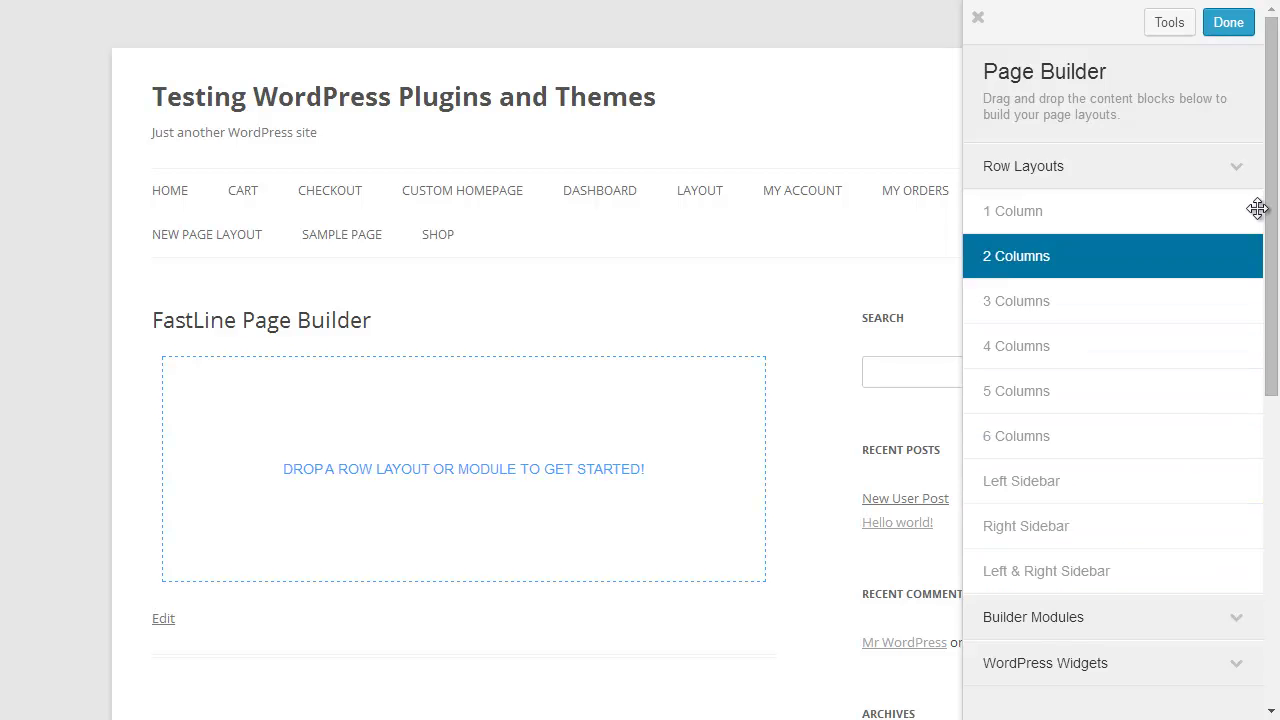
pyautogui.click(1240, 176)
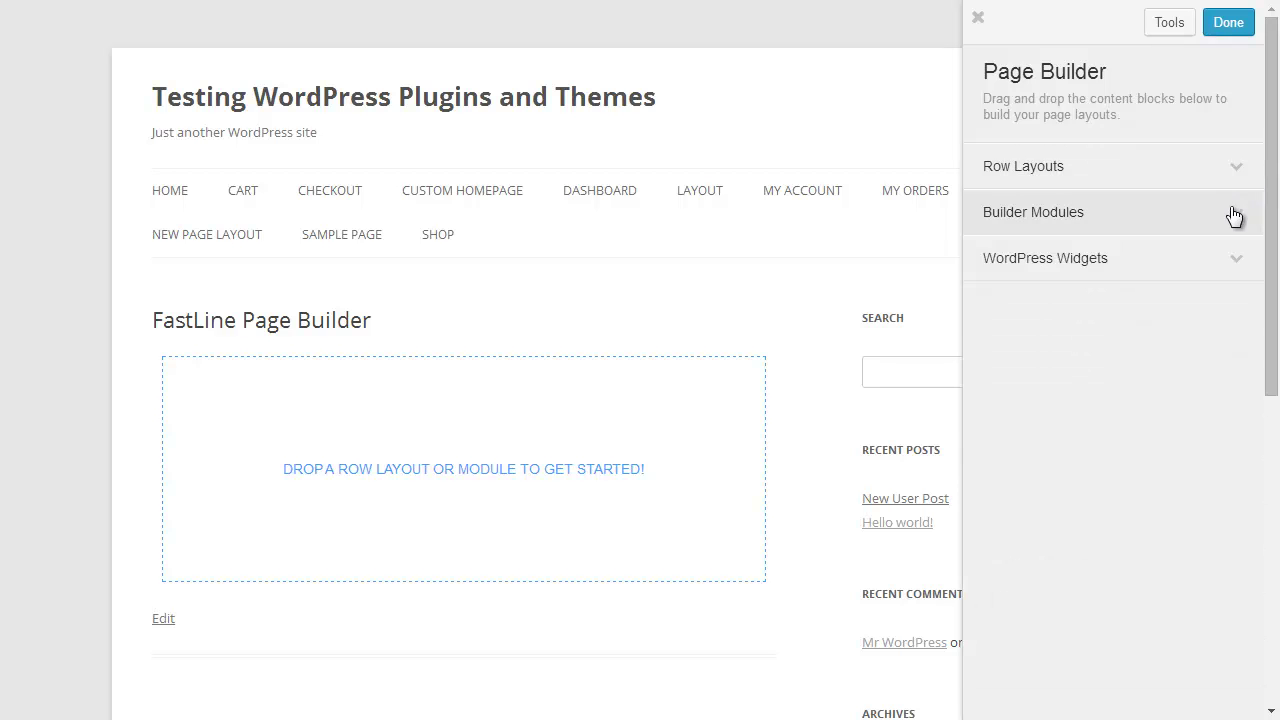
pyautogui.click(1235, 217)
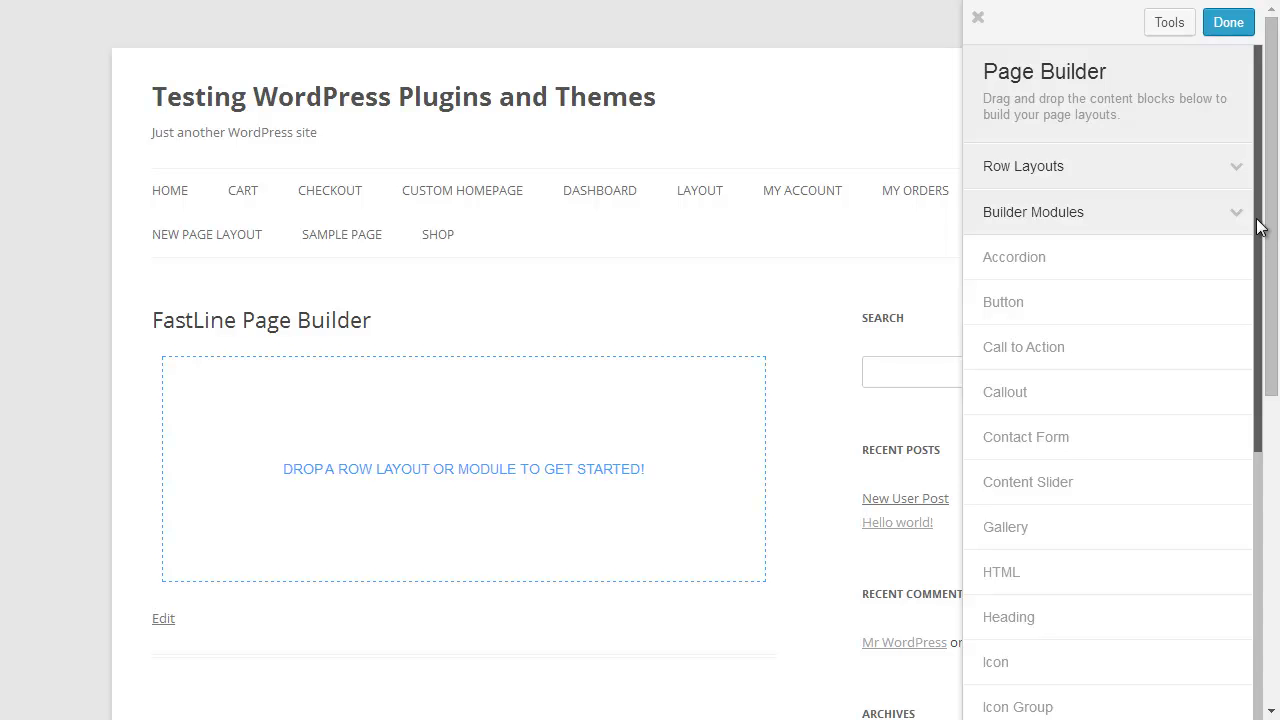
pyautogui.moveTo(1259, 228); pyautogui.dragTo(1183, 214)
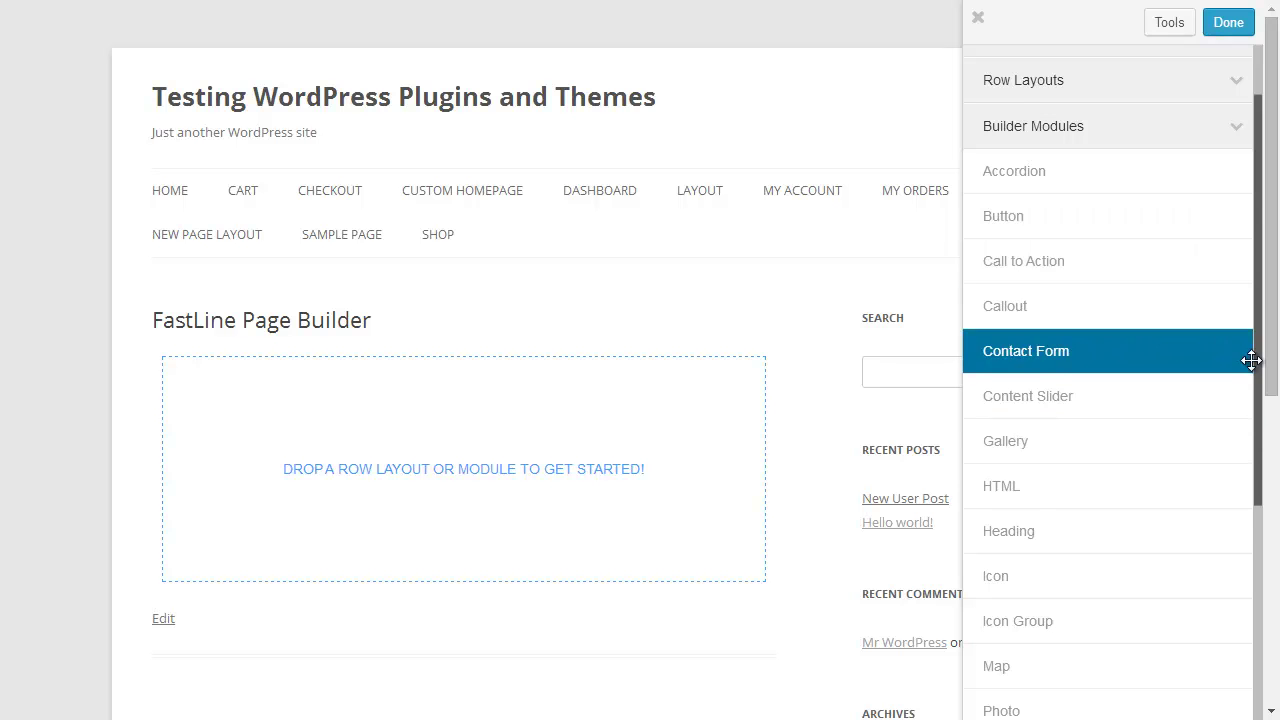
pyautogui.moveTo(1257, 363); pyautogui.dragTo(1260, 270)
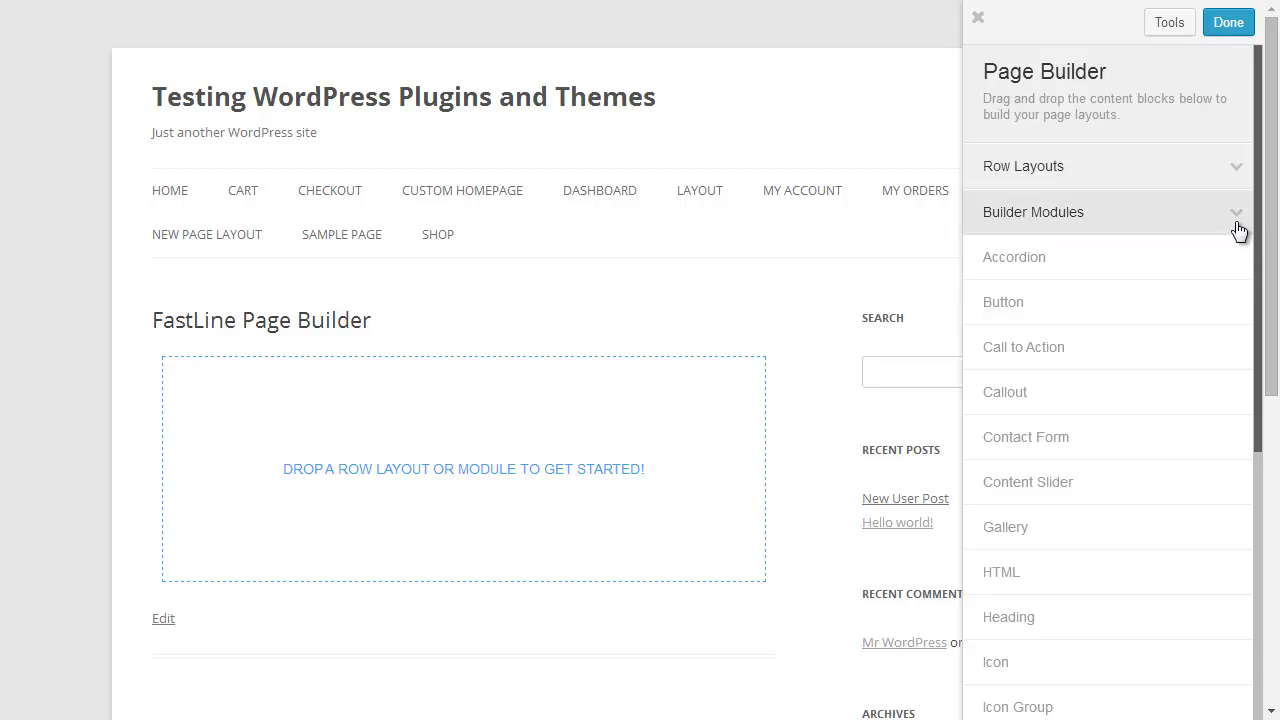
pyautogui.click(1238, 230)
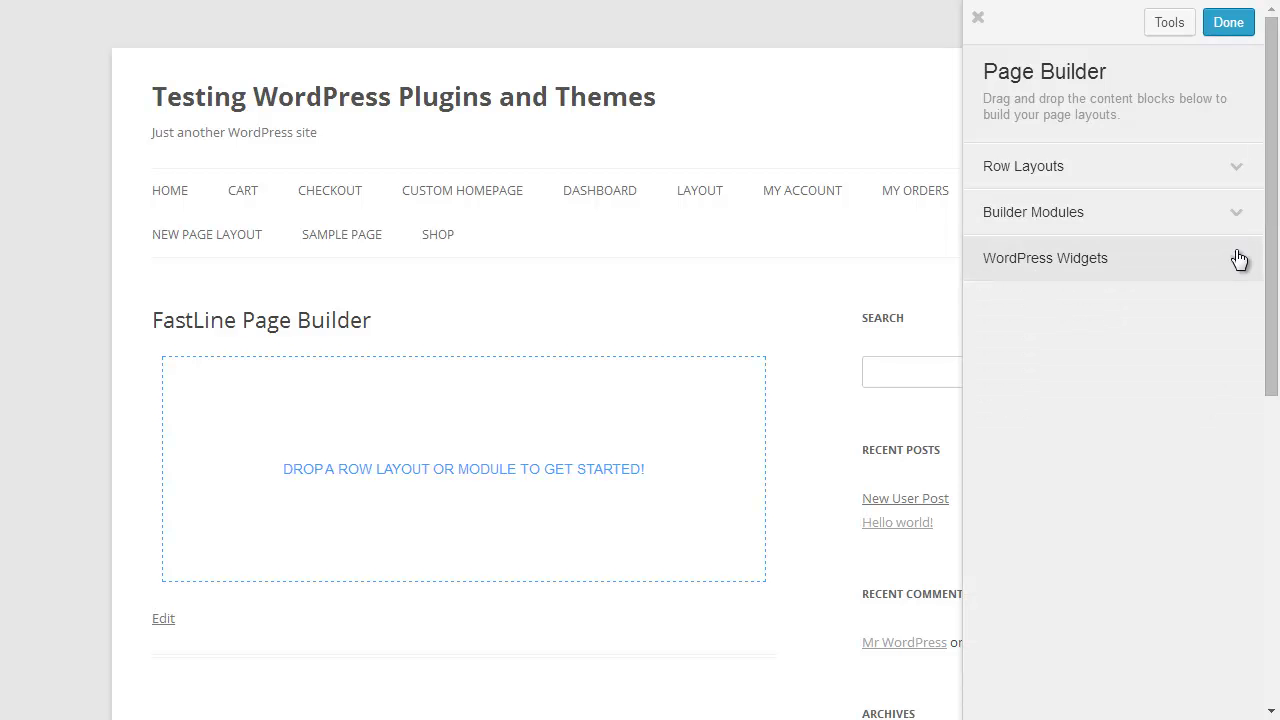
pyautogui.click(1239, 260)
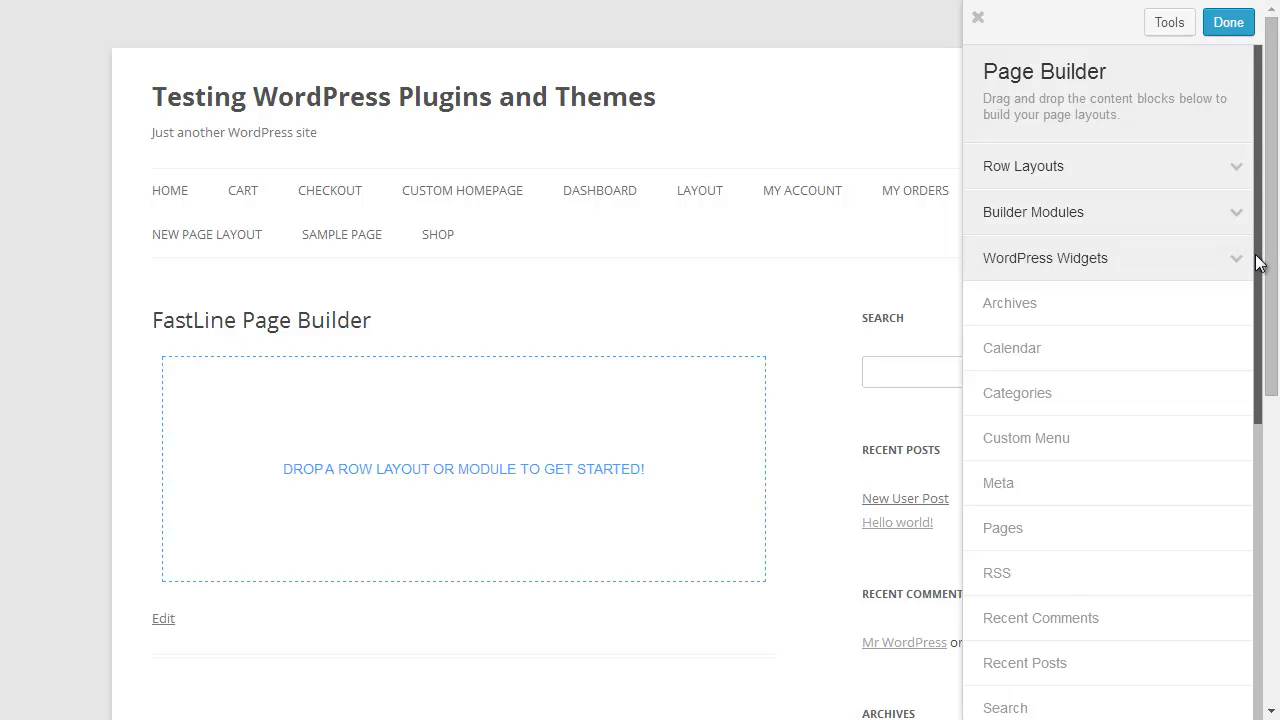
pyautogui.moveTo(1260, 263); pyautogui.dragTo(1257, 429)
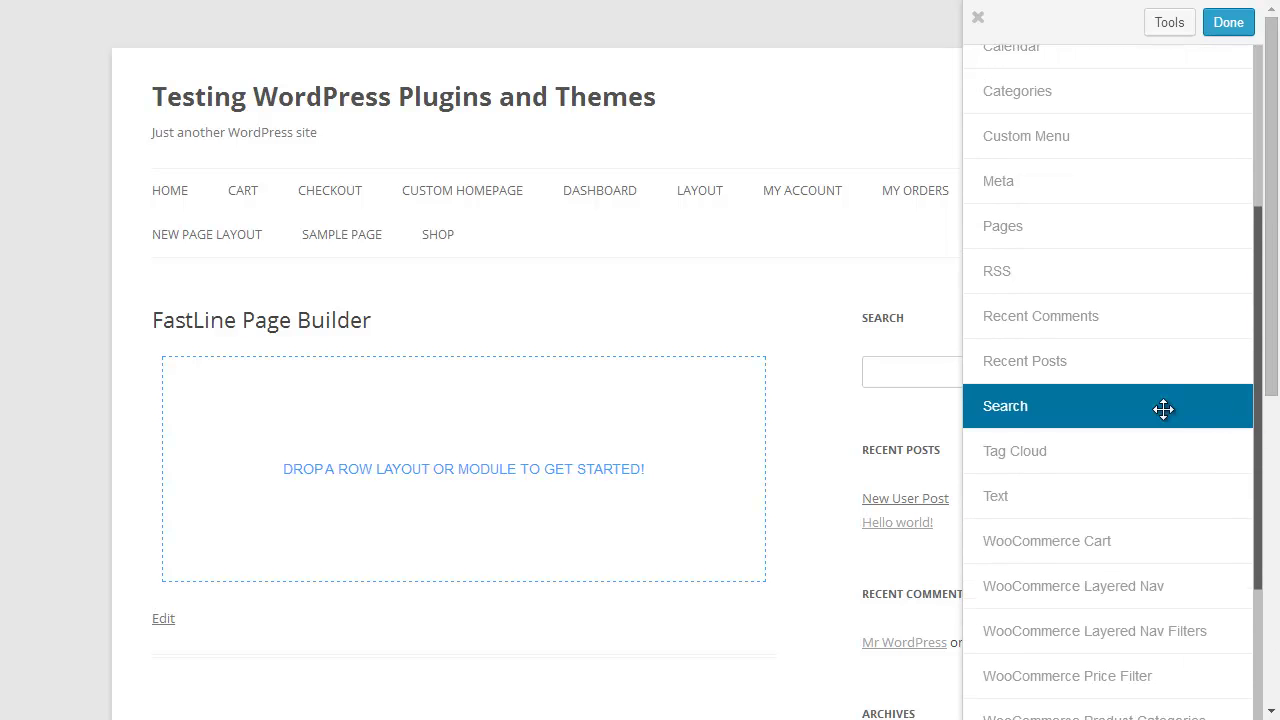
pyautogui.moveTo(1257, 423); pyautogui.dragTo(1257, 557)
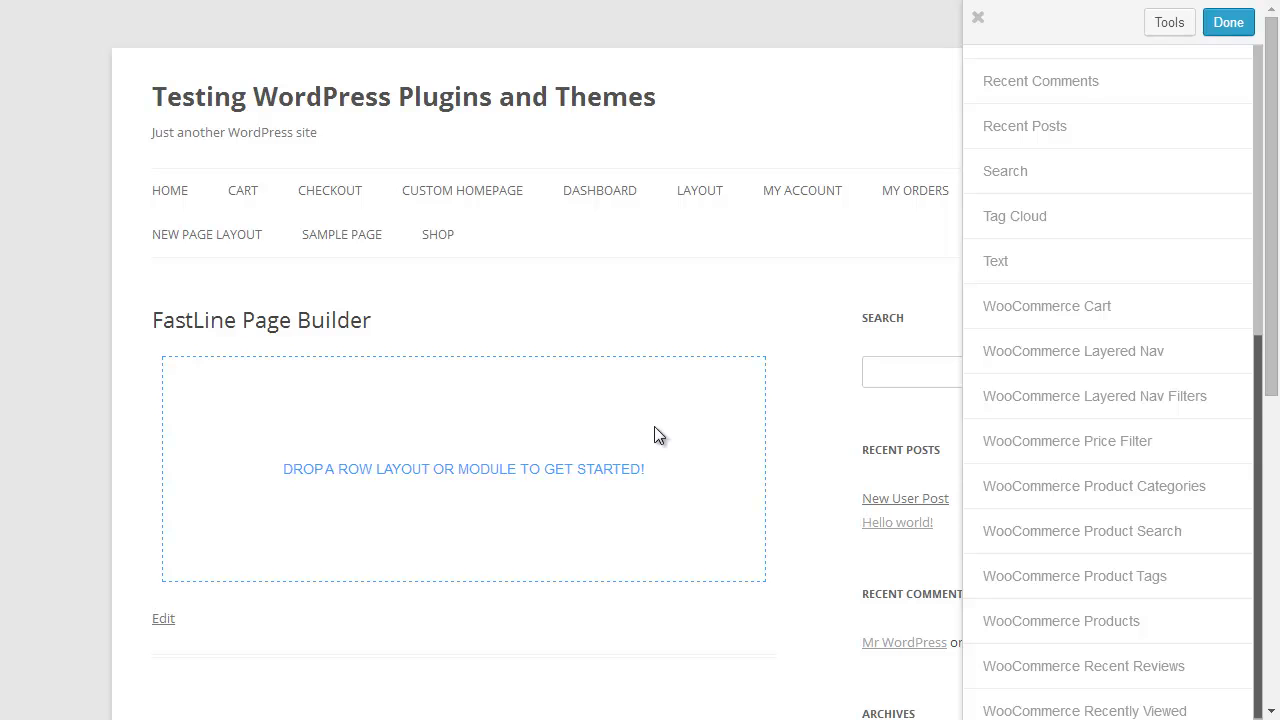
pyautogui.moveTo(1258, 431); pyautogui.dragTo(1258, 141)
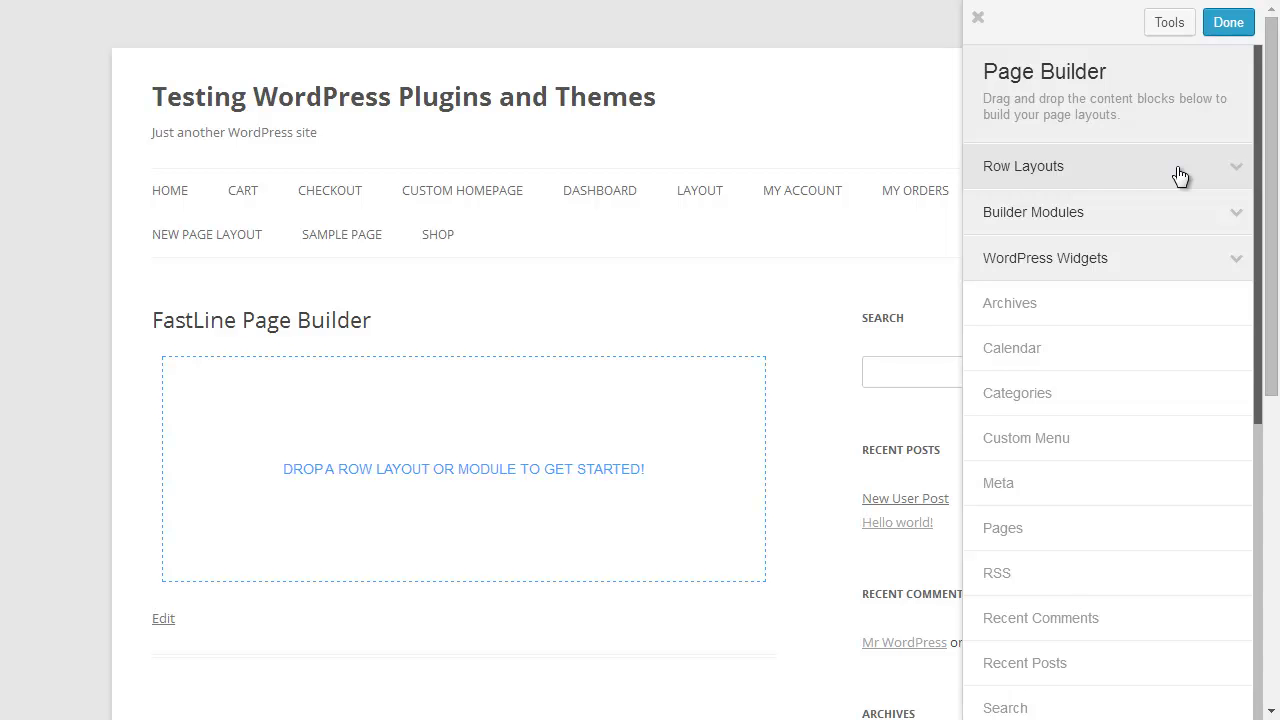
# Step: Add a 2 Columns row layout to the empty page content area
pyautogui.click(1080, 182)
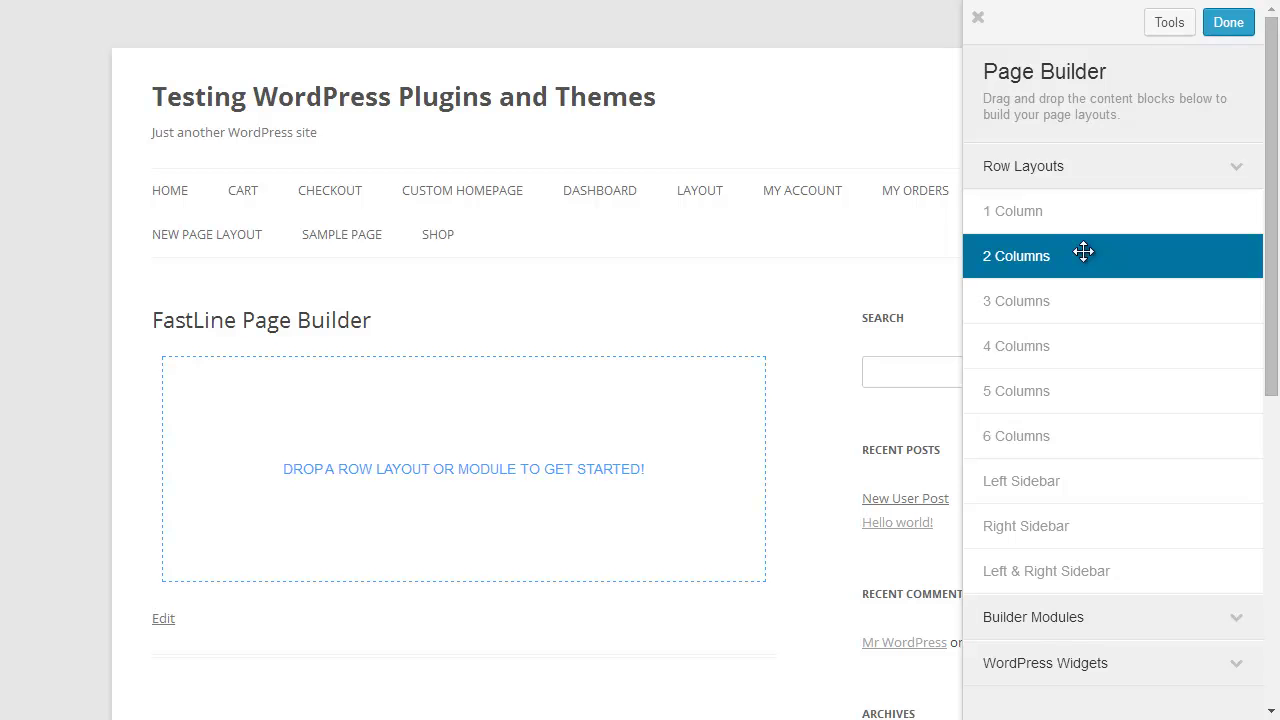
pyautogui.moveTo(1083, 246); pyautogui.dragTo(424, 462)
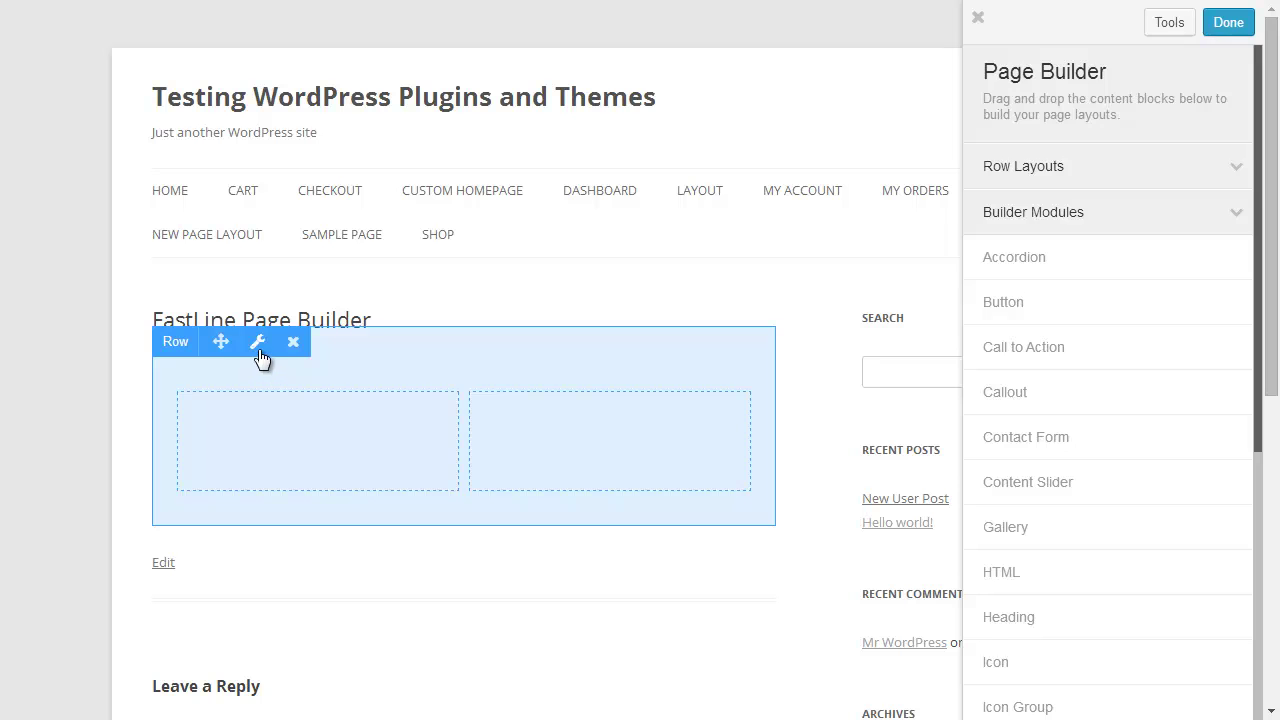
# Step: Open the two-column row's settings, choose the Fixed width and check the CSS Class help
pyautogui.click(258, 345)
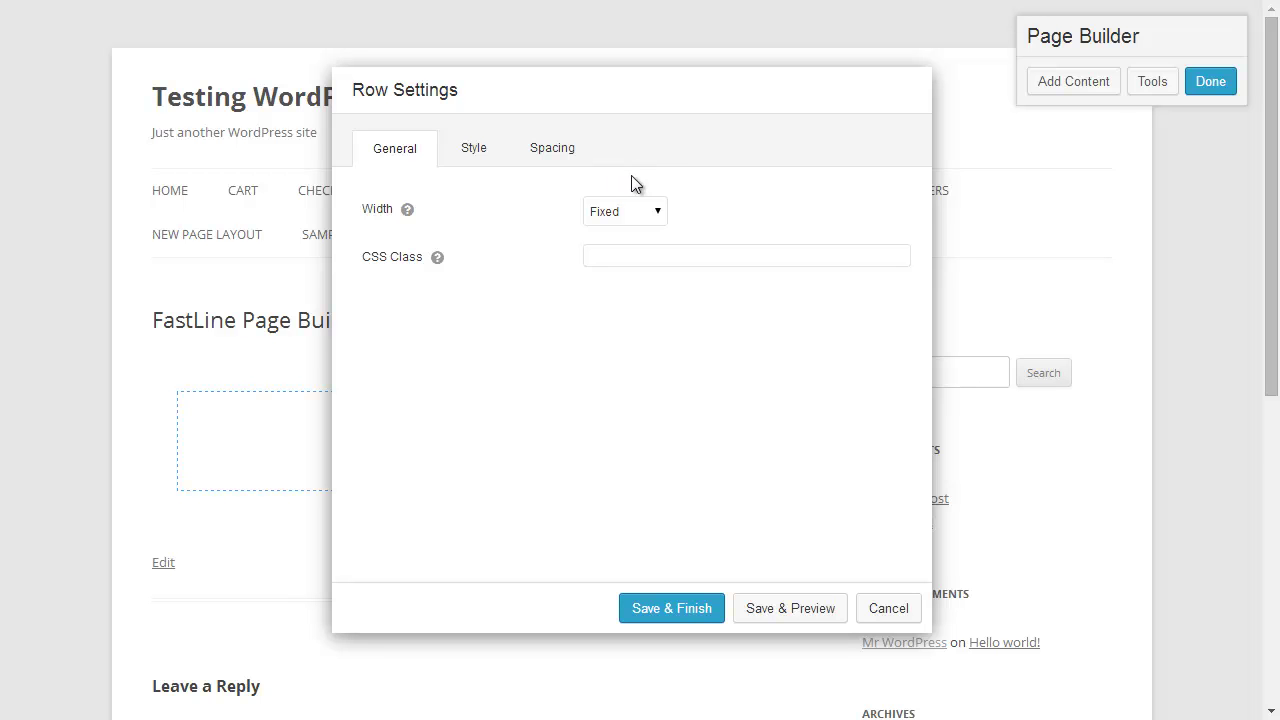
pyautogui.click(651, 211)
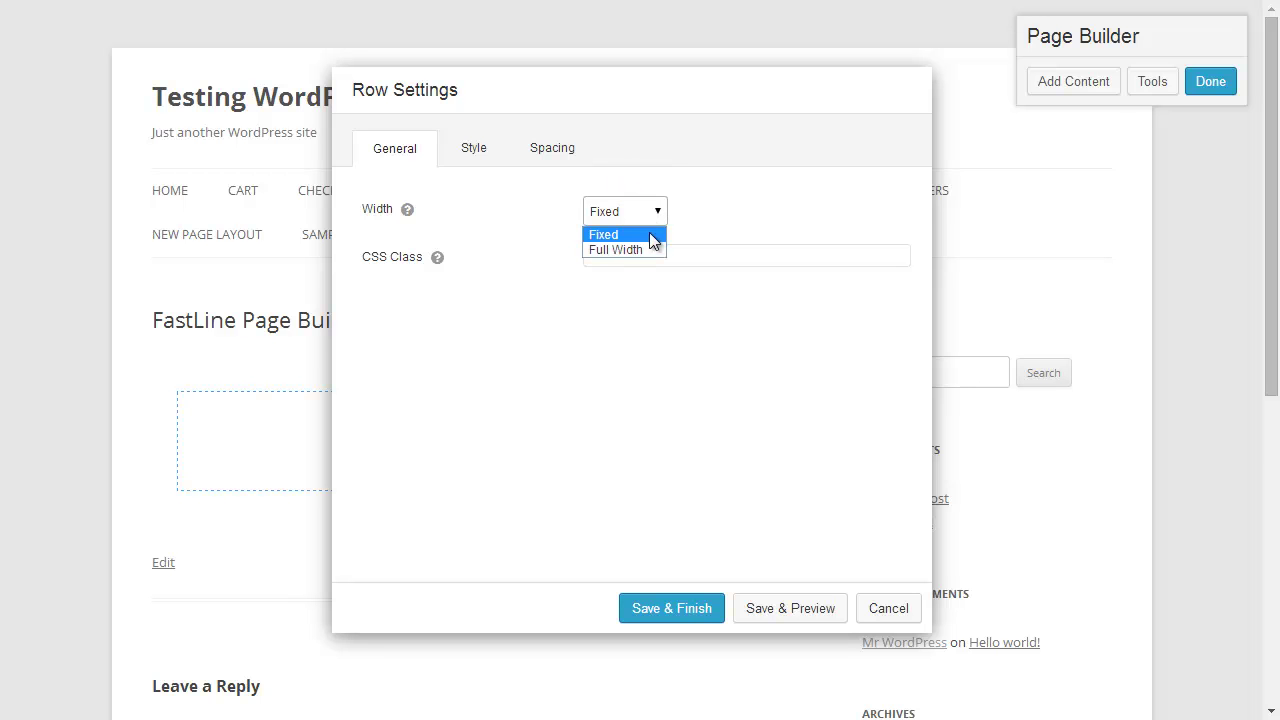
pyautogui.click(610, 234)
pyautogui.moveTo(438, 262)
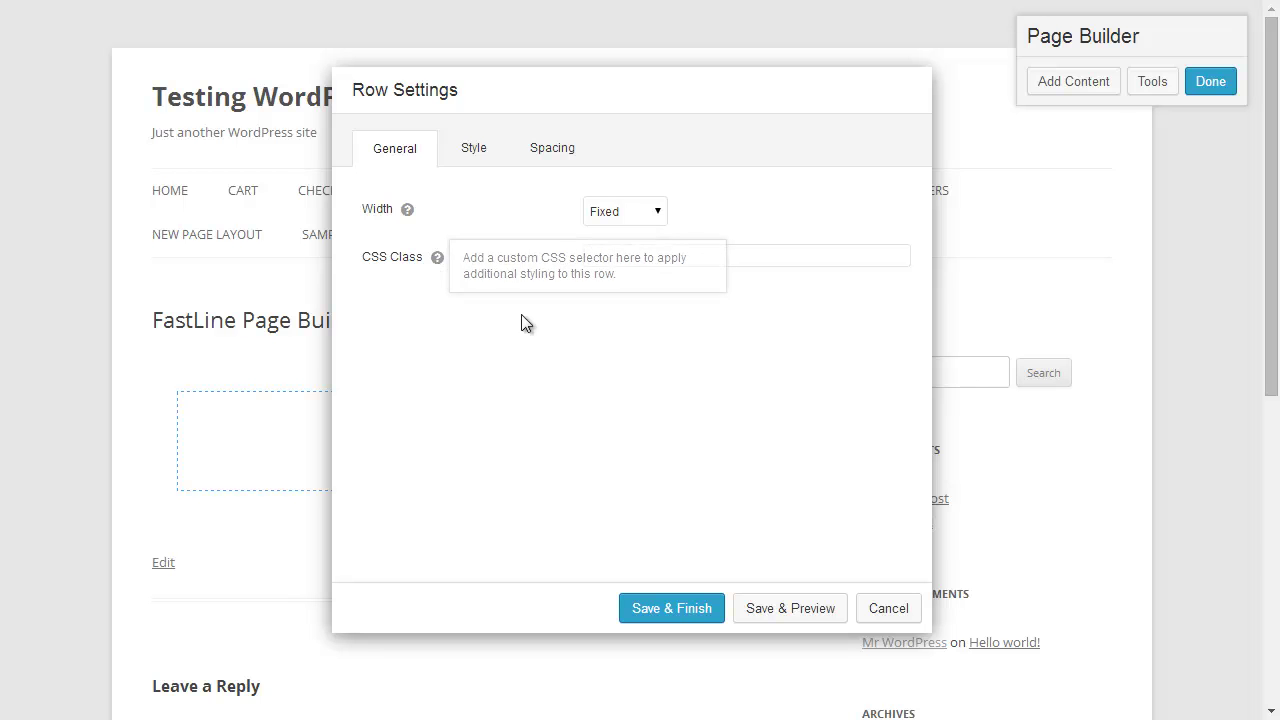
# Step: Set the row's text color to a muted purple, about RGB 128, 101, 128
pyautogui.click(471, 160)
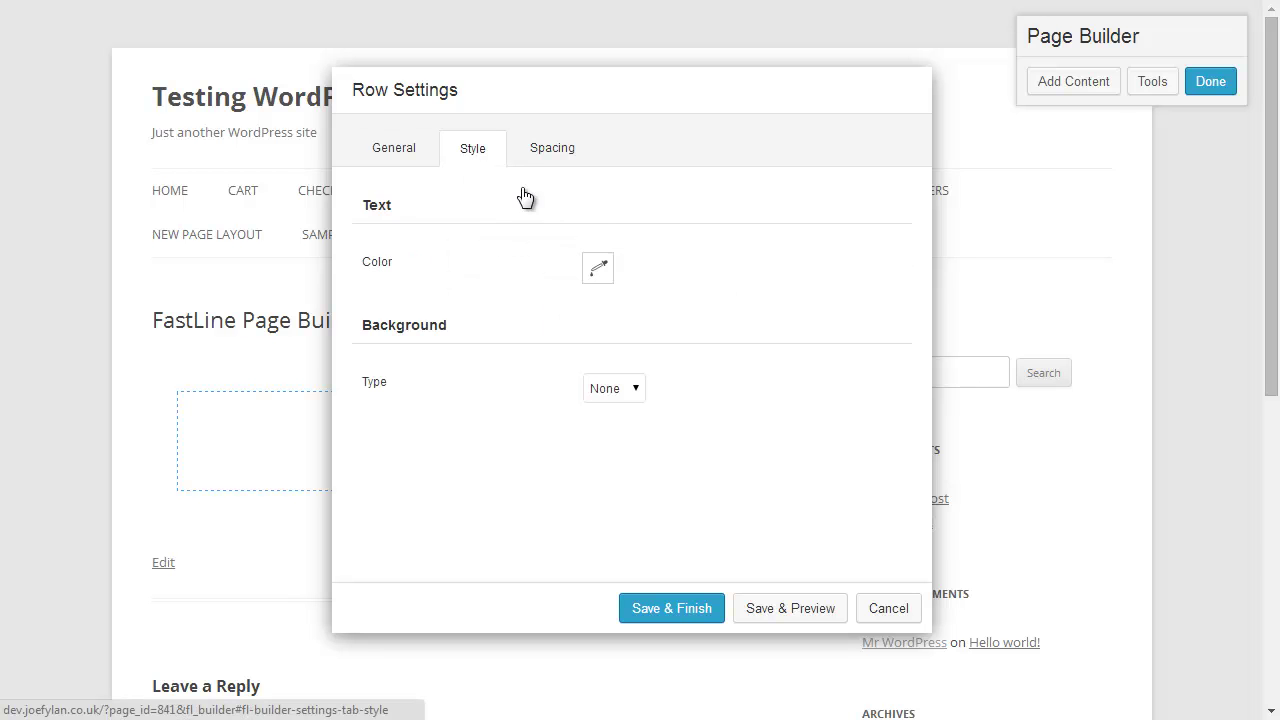
pyautogui.click(599, 268)
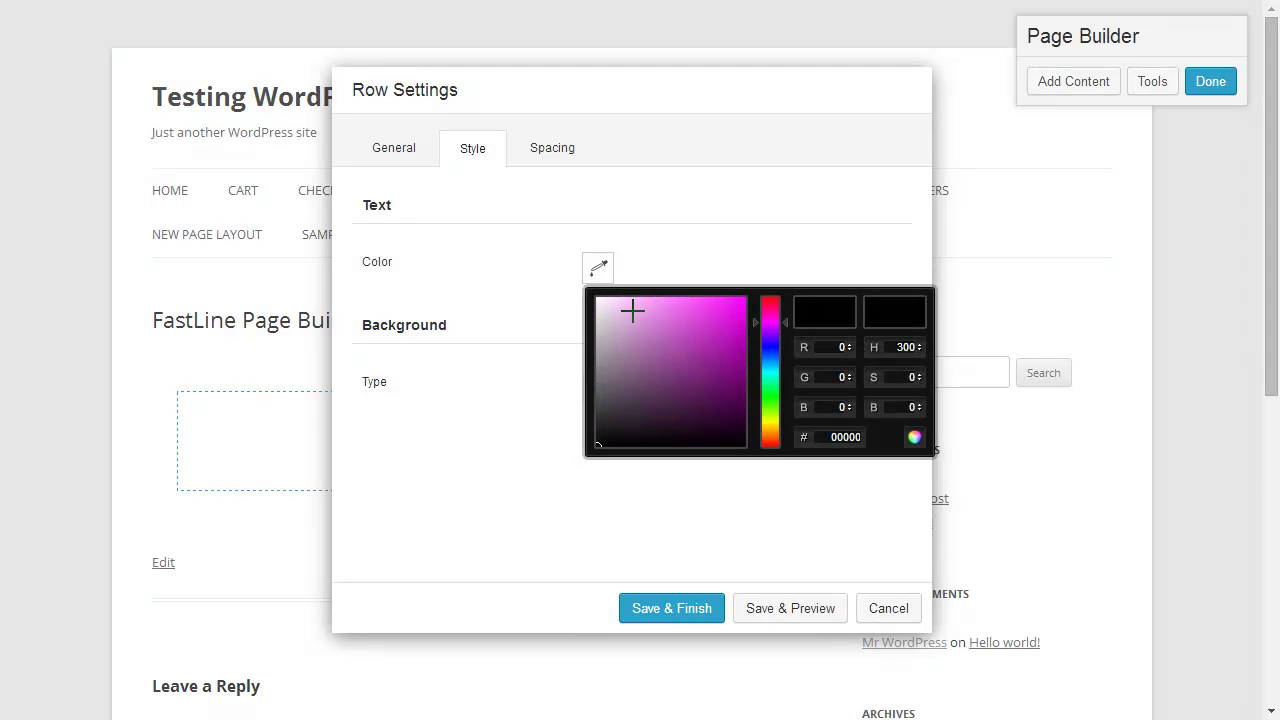
pyautogui.moveTo(632, 311); pyautogui.dragTo(626, 371)
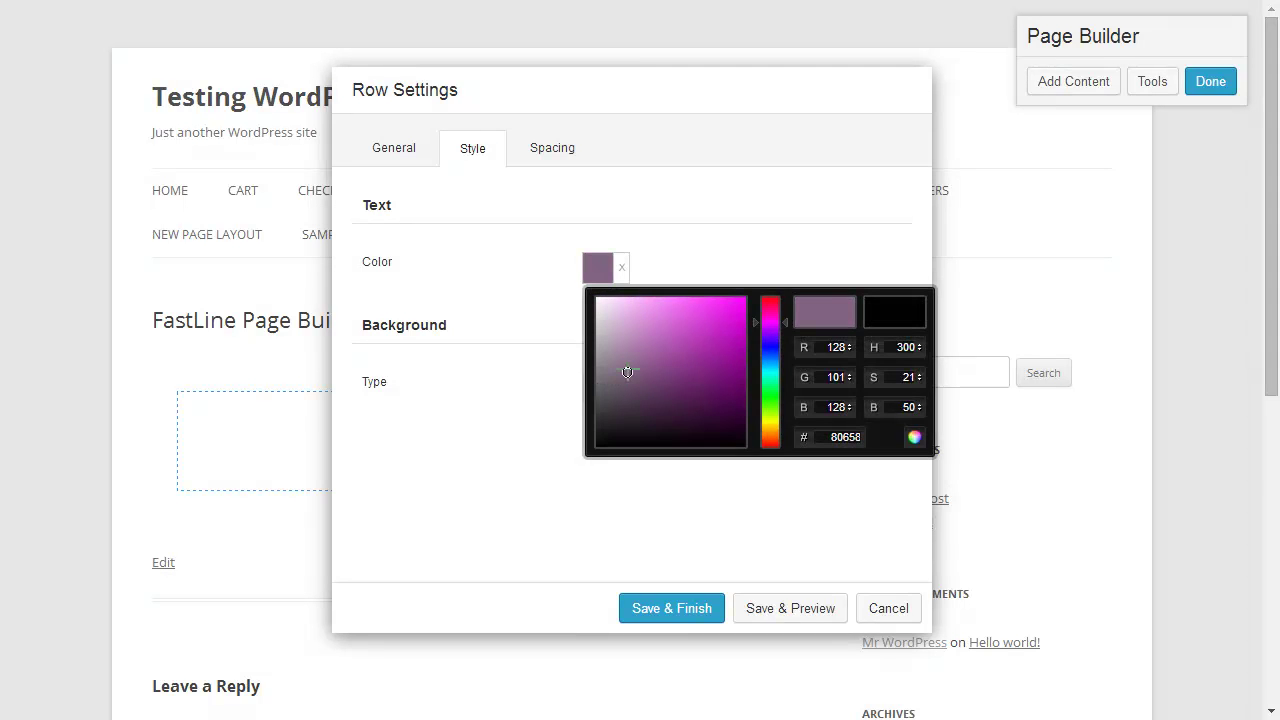
pyautogui.click(531, 352)
# Step: Try the Color background type for the row and return it to None
pyautogui.click(634, 388)
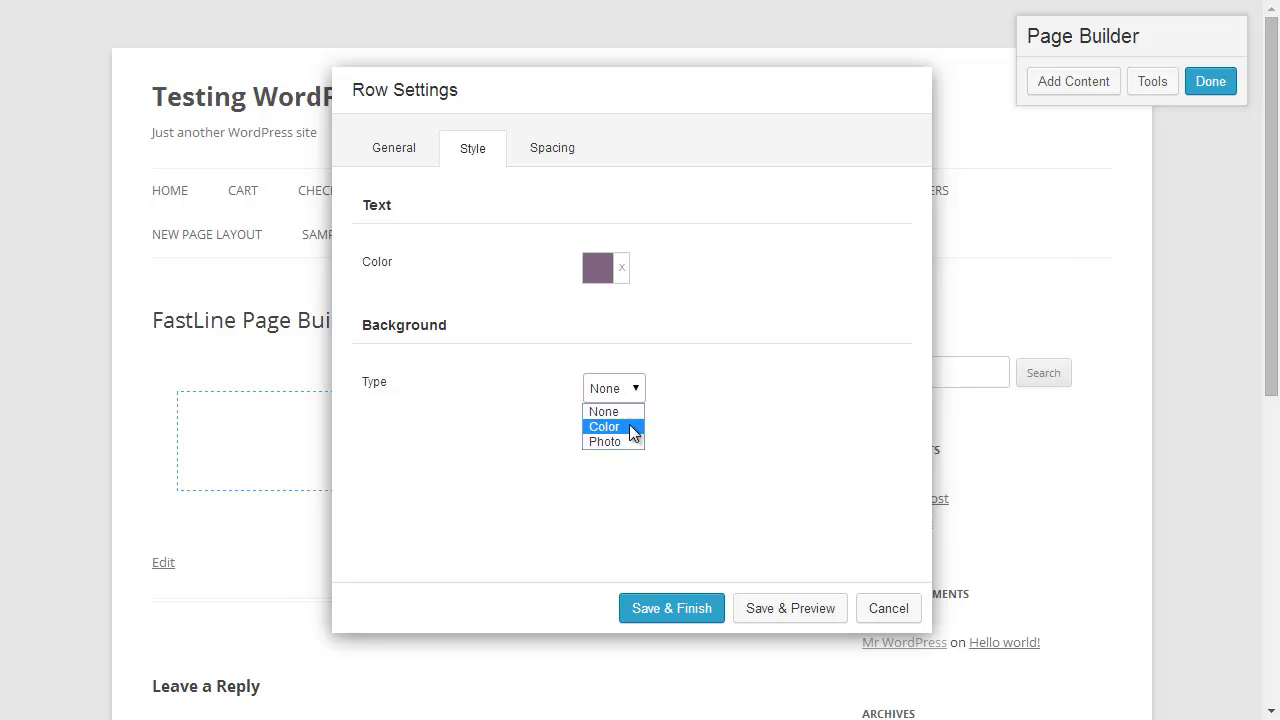
pyautogui.click(634, 427)
pyautogui.click(630, 398)
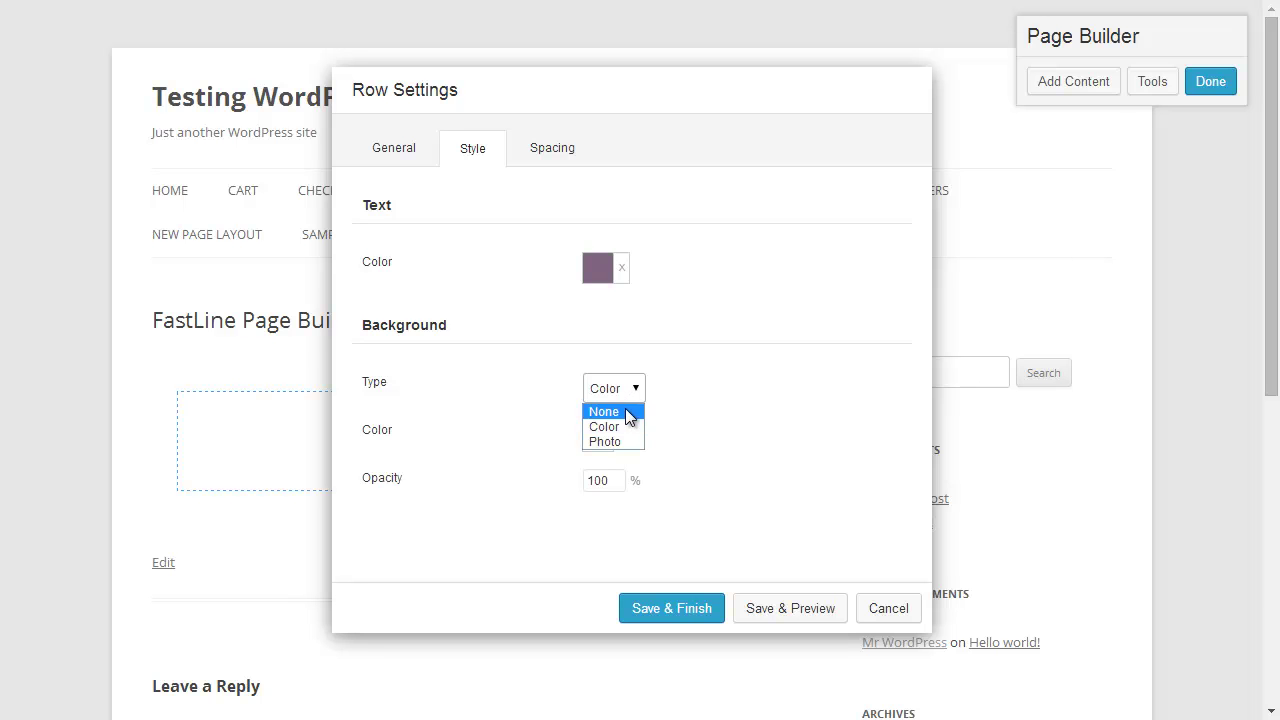
pyautogui.click(626, 411)
# Step: Review the row's margin and padding settings and save the row settings
pyautogui.click(560, 162)
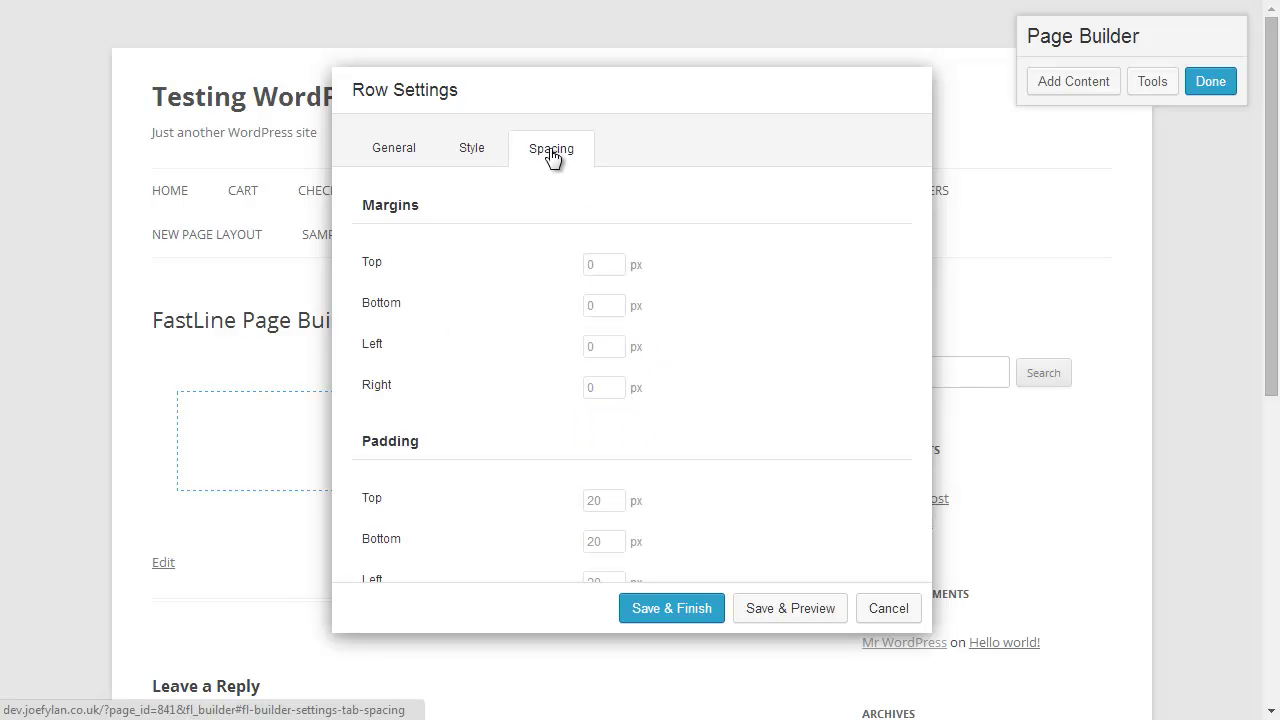
pyautogui.moveTo(925, 260)
pyautogui.mouseDown()
pyautogui.moveTo(925, 379)
pyautogui.moveTo(925, 265)
pyautogui.mouseUp()
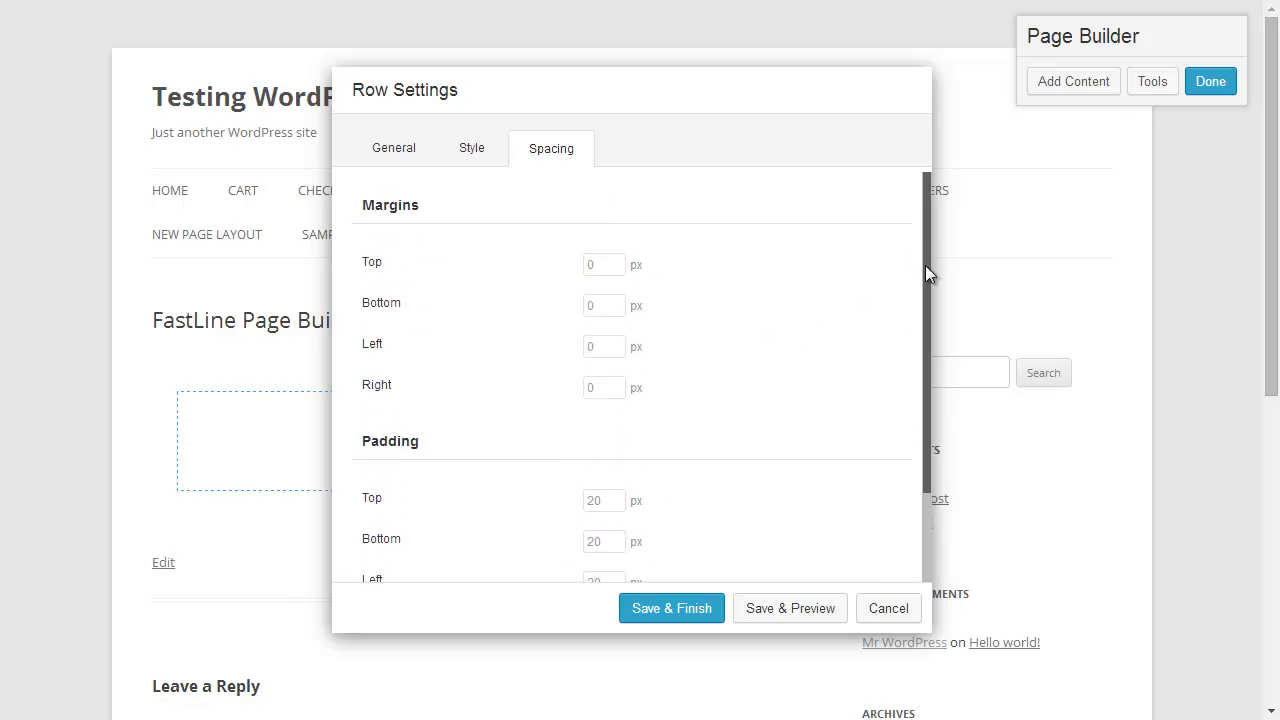
pyautogui.click(672, 609)
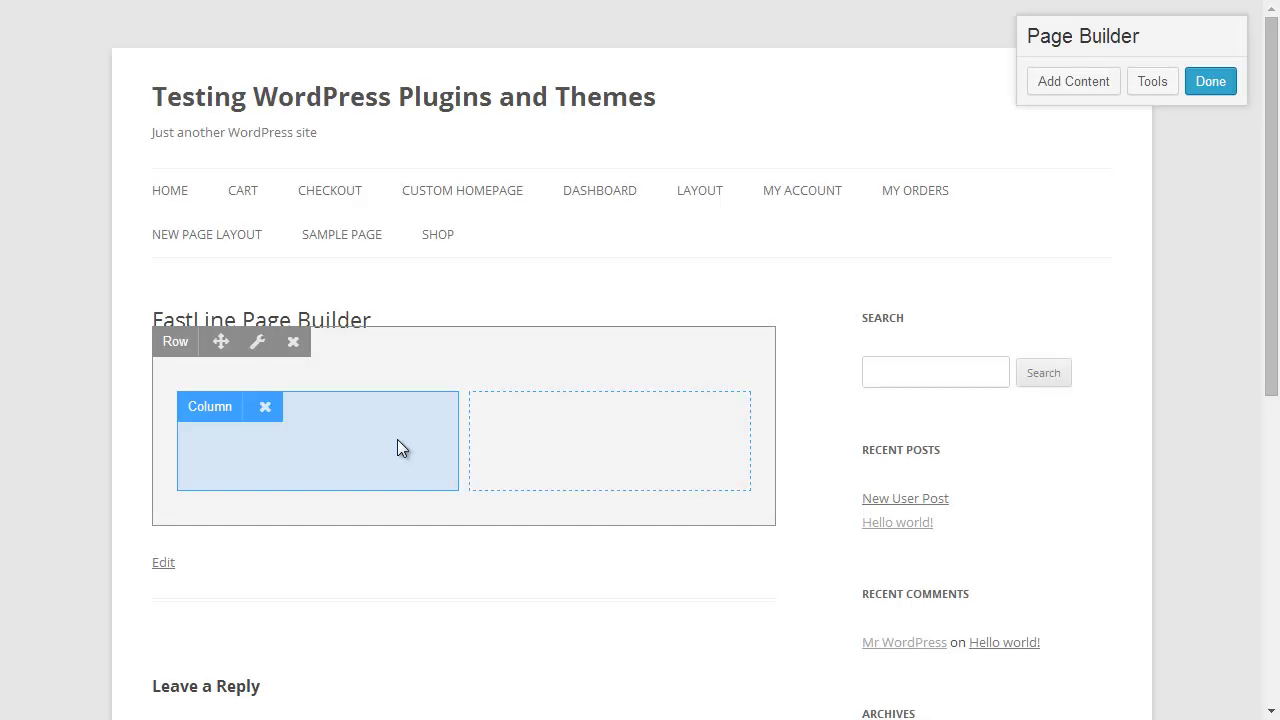
# Step: Add a Button module to the row's empty right column and set its text to "Click Me"
pyautogui.click(1105, 88)
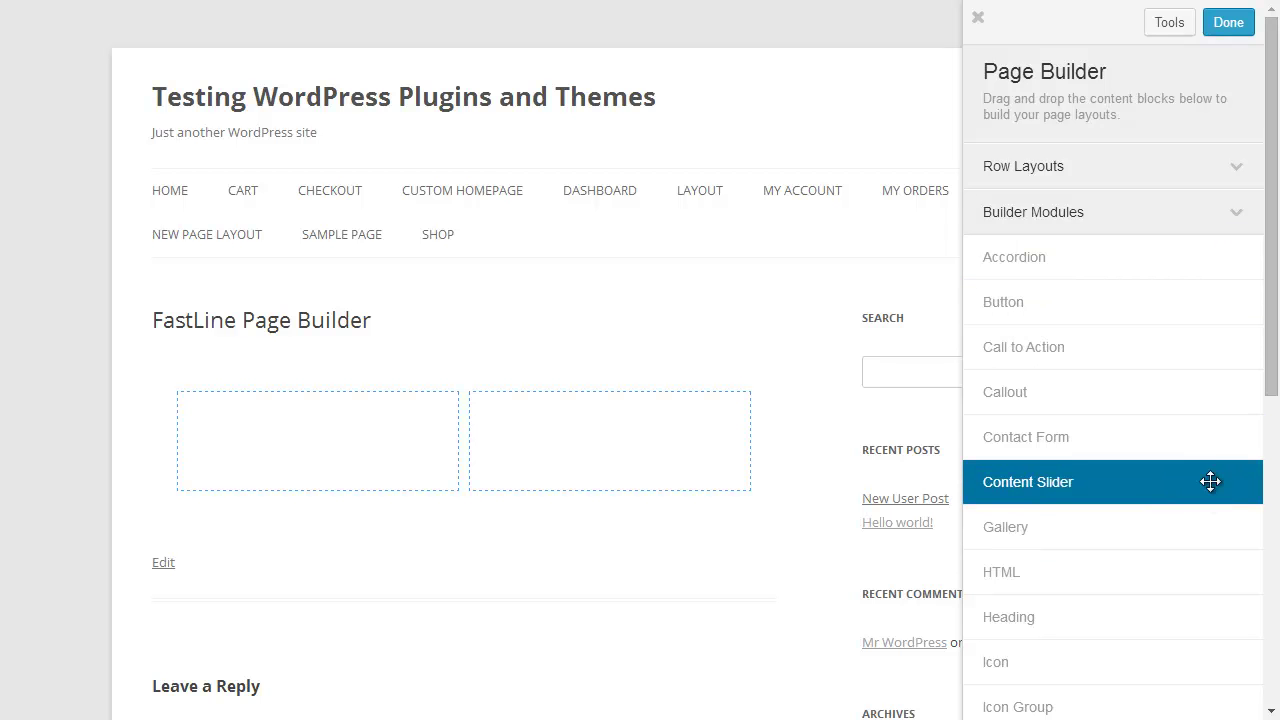
pyautogui.moveTo(1187, 310); pyautogui.dragTo(628, 456)
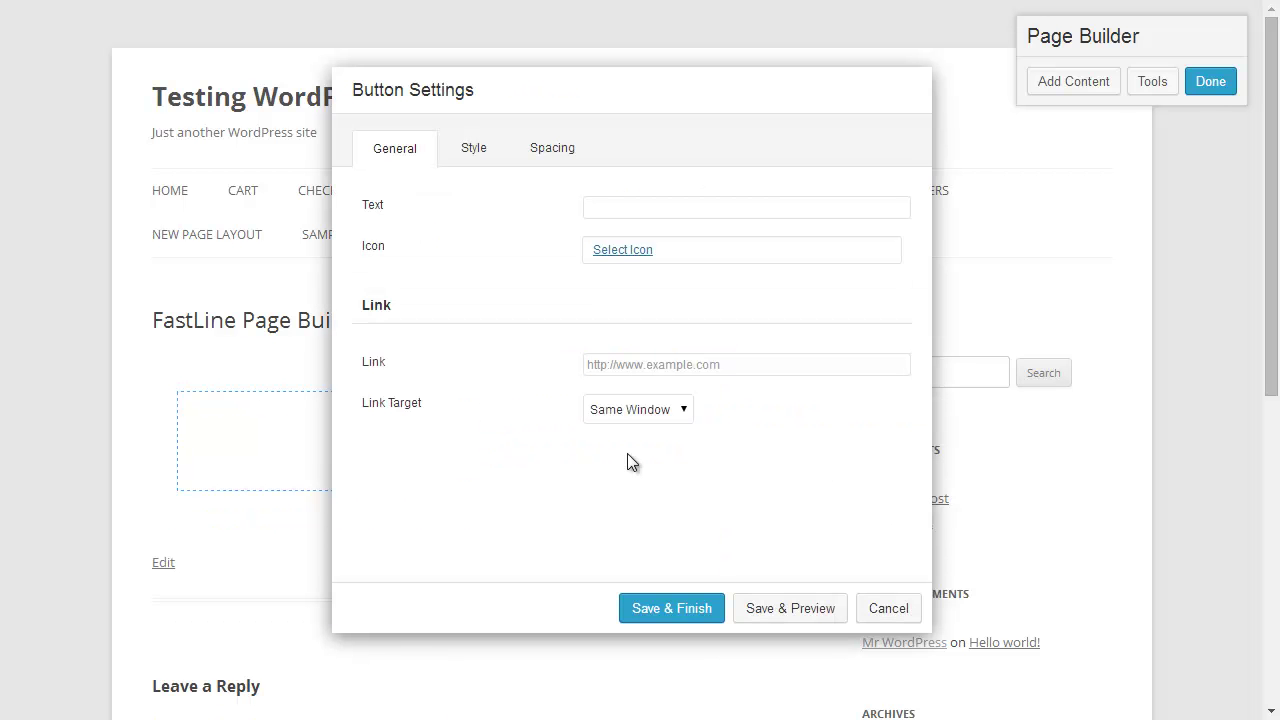
pyautogui.click(701, 197)
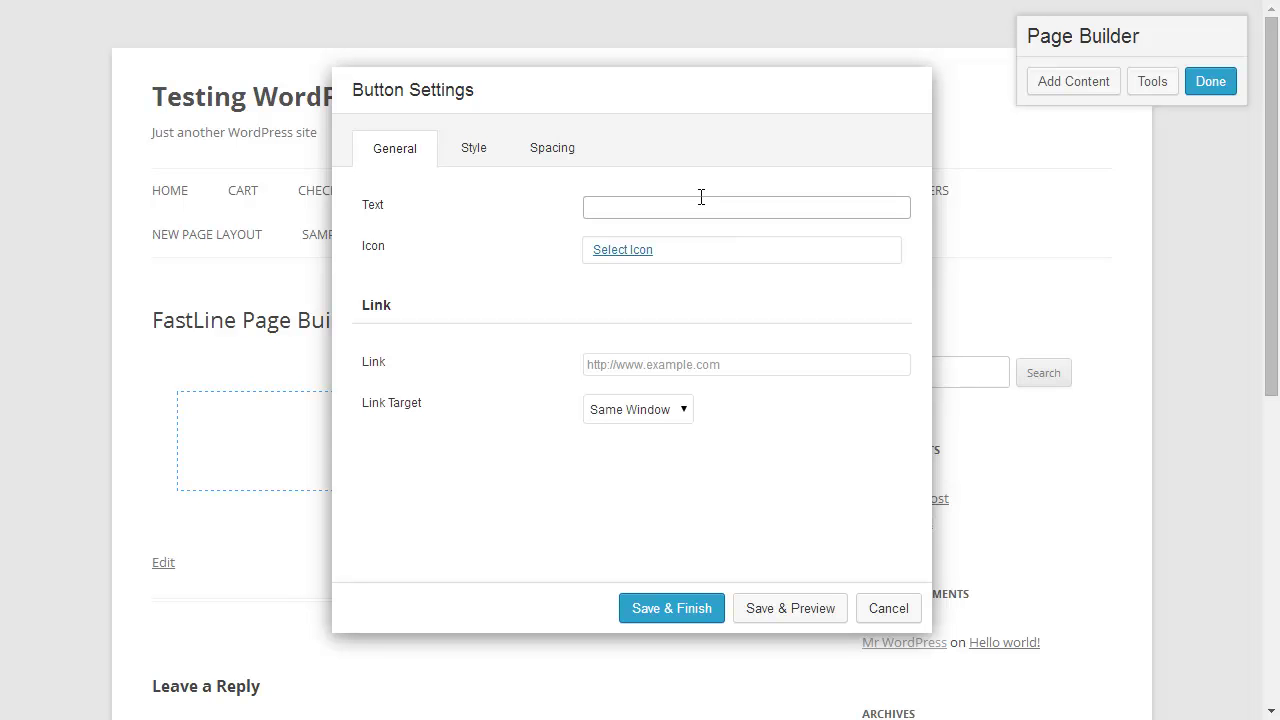
pyautogui.write('CLick Me')
pyautogui.press('Right')
pyautogui.press('Delete')
pyautogui.write('l')
# Step: Choose the thumbs-up outline icon for the button
pyautogui.click(609, 252)
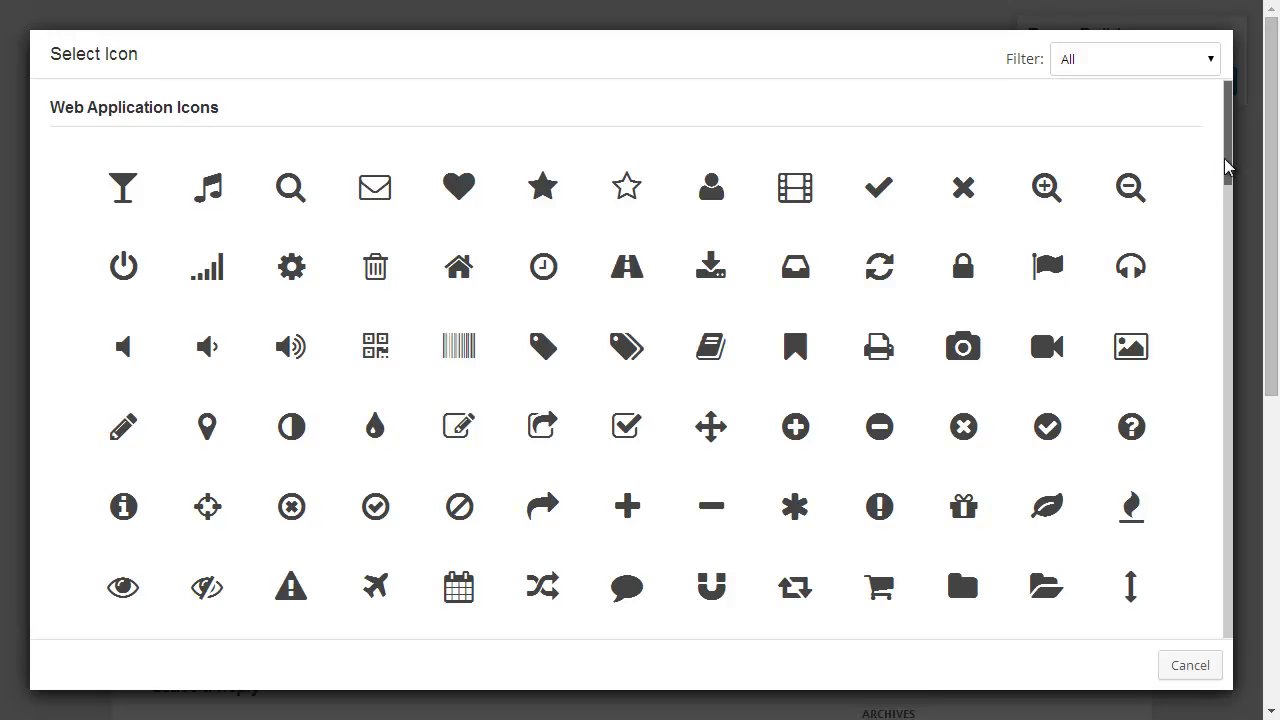
pyautogui.moveTo(1225, 120); pyautogui.dragTo(1238, 220)
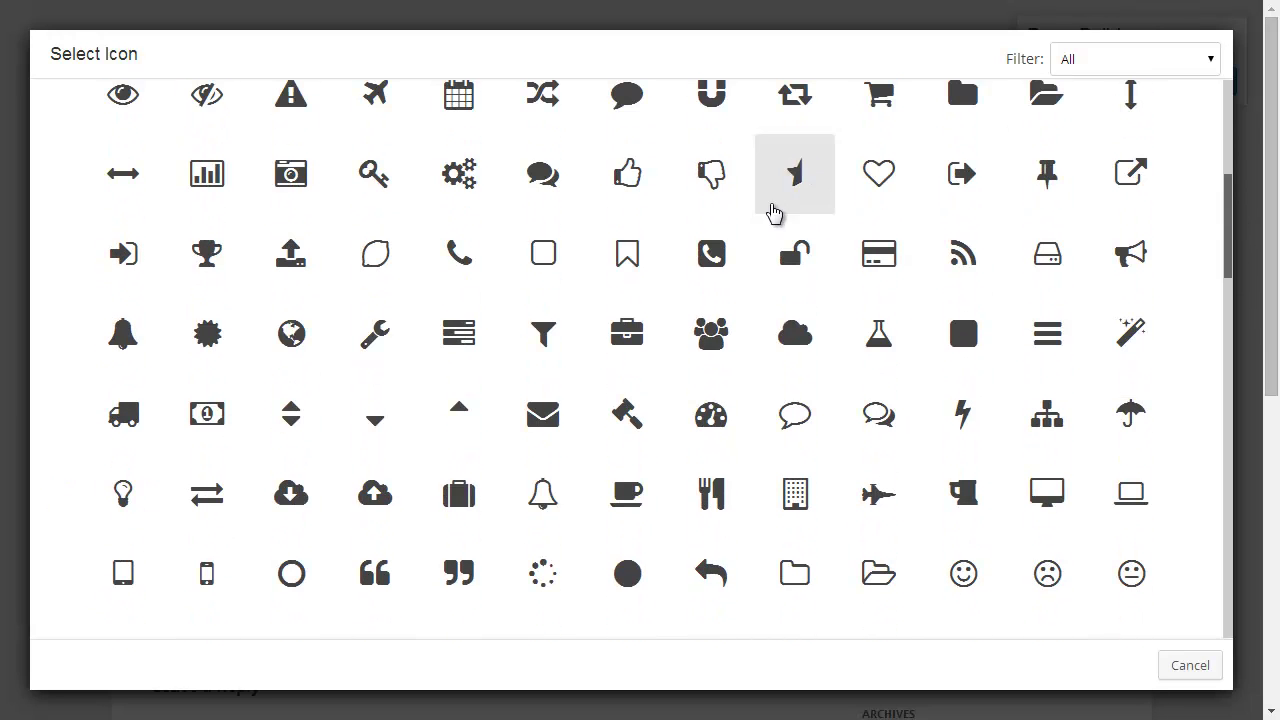
pyautogui.click(652, 196)
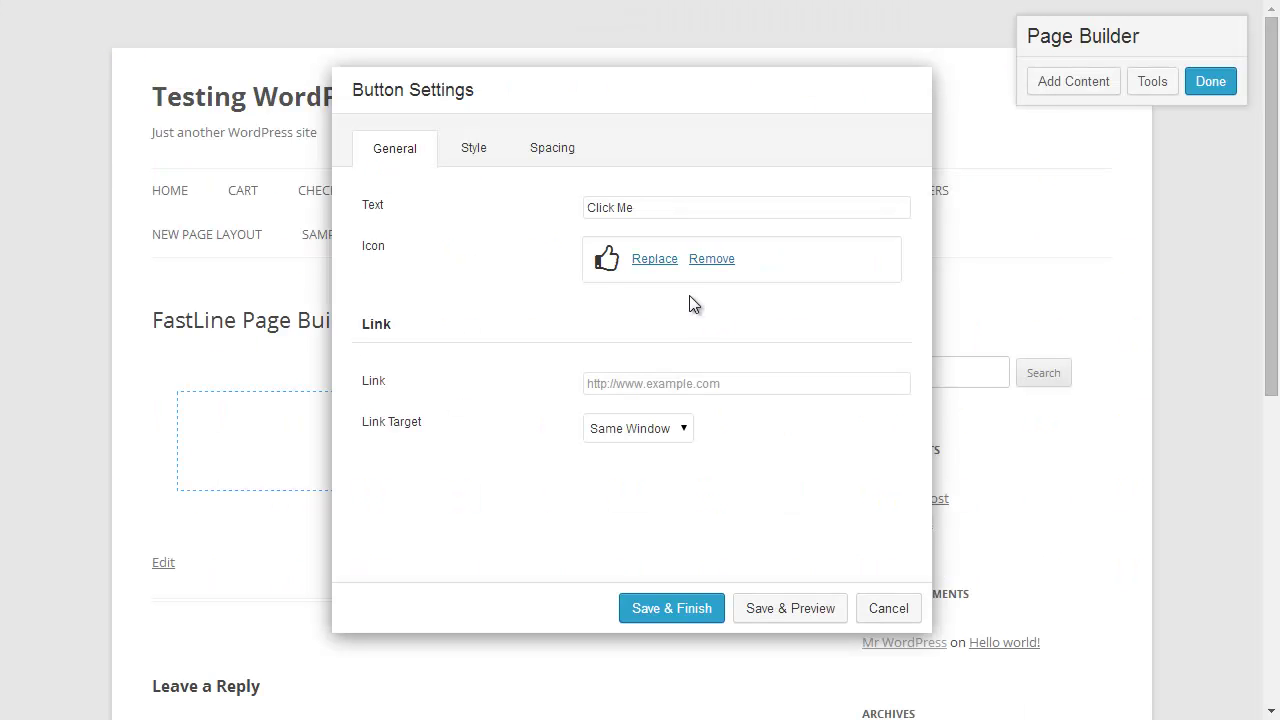
pyautogui.click(714, 384)
pyautogui.write('http://wpmayor.com')
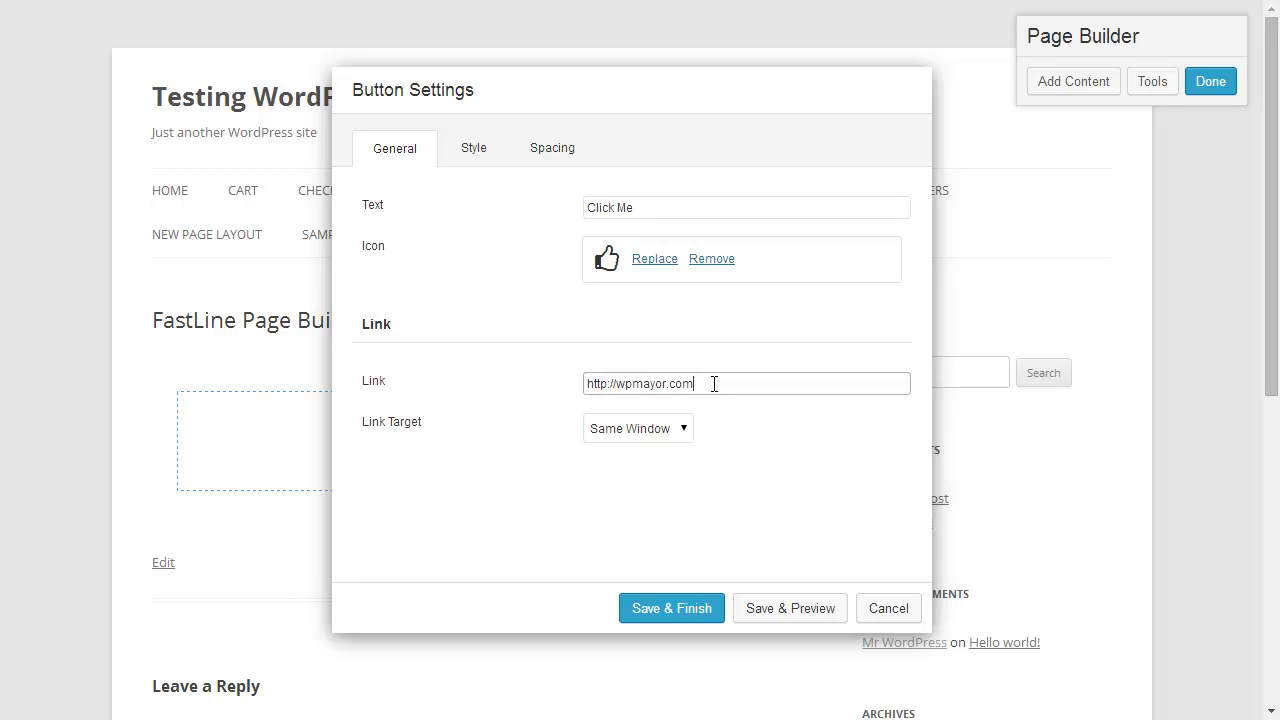
pyautogui.click(663, 436)
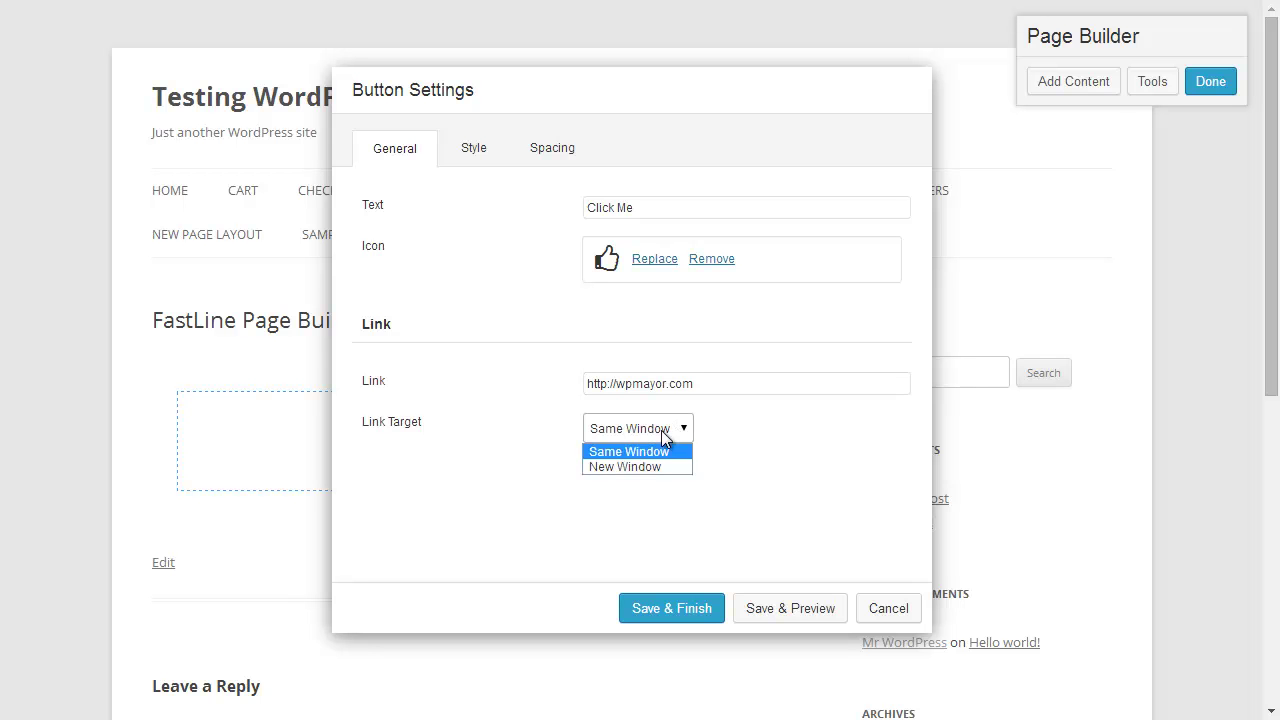
pyautogui.click(663, 436)
# Step: Set the button's background color to bright turquoise, about RGB 25, 252, 222
pyautogui.click(473, 158)
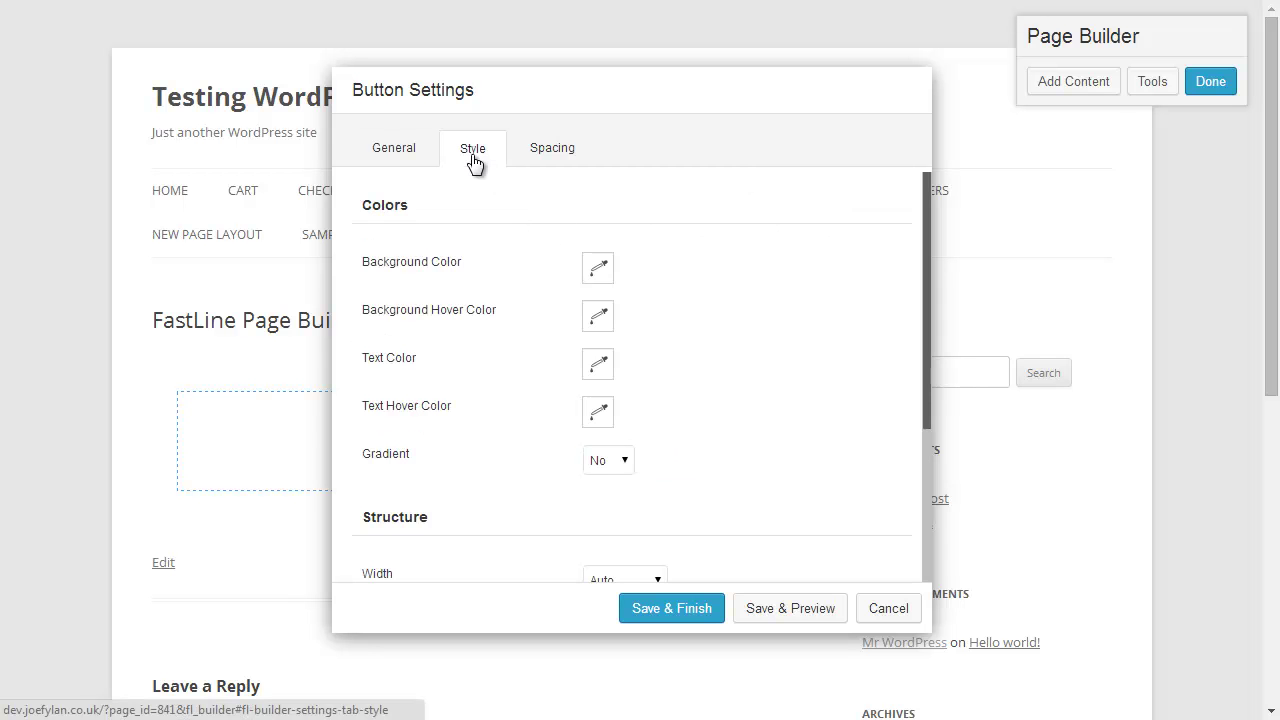
pyautogui.click(600, 268)
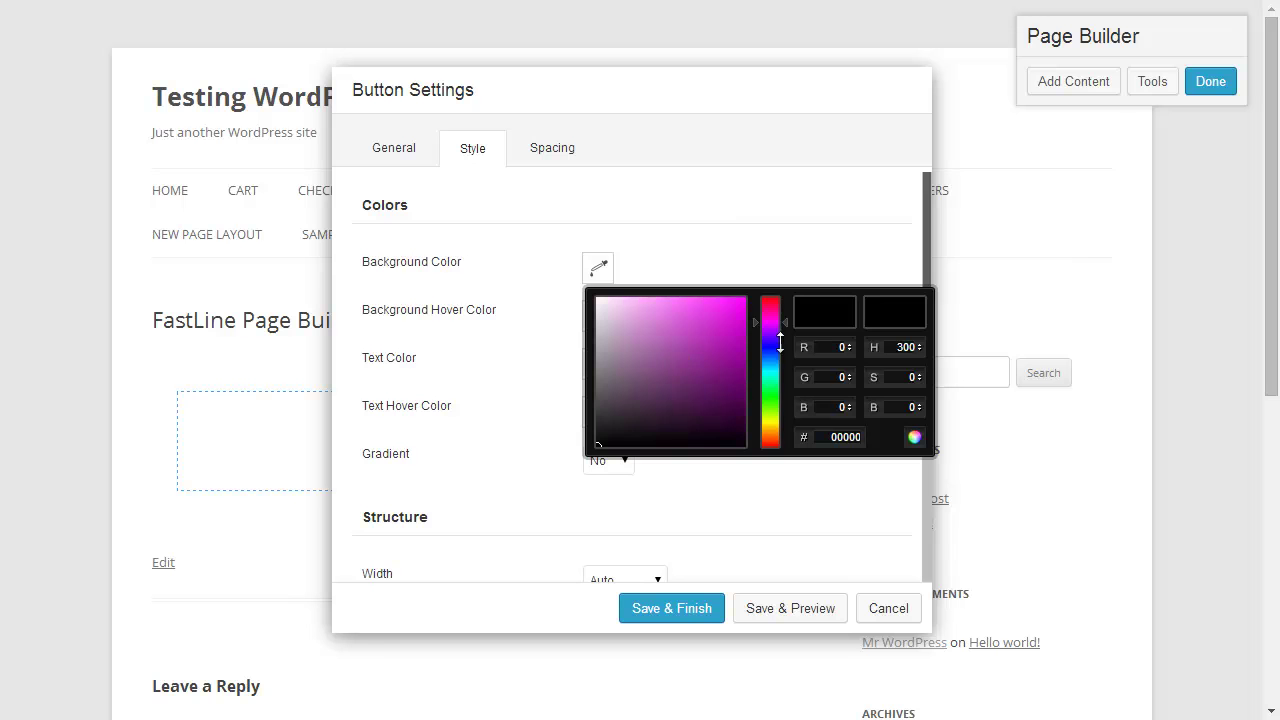
pyautogui.moveTo(786, 325); pyautogui.dragTo(731, 297)
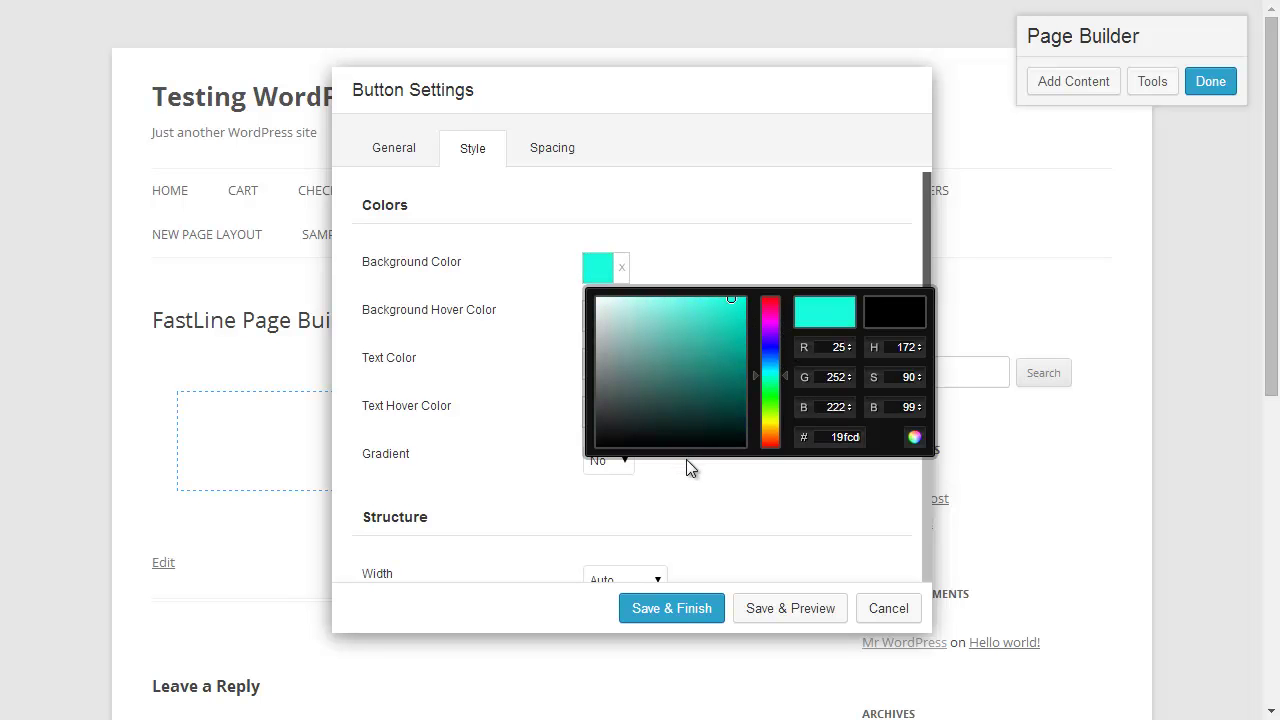
pyautogui.click(506, 411)
# Step: Set the button's text color to black, its text hover color to white and its background hover color to black
pyautogui.click(598, 365)
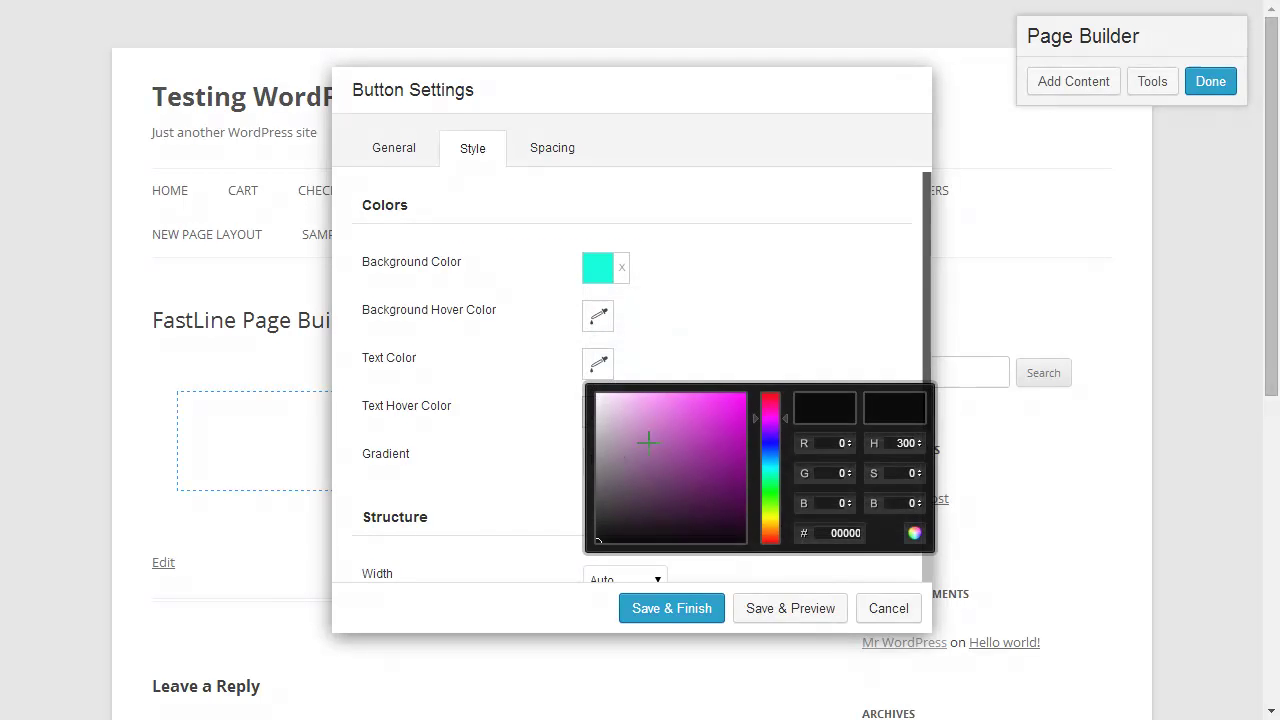
pyautogui.click(532, 469)
pyautogui.click(601, 412)
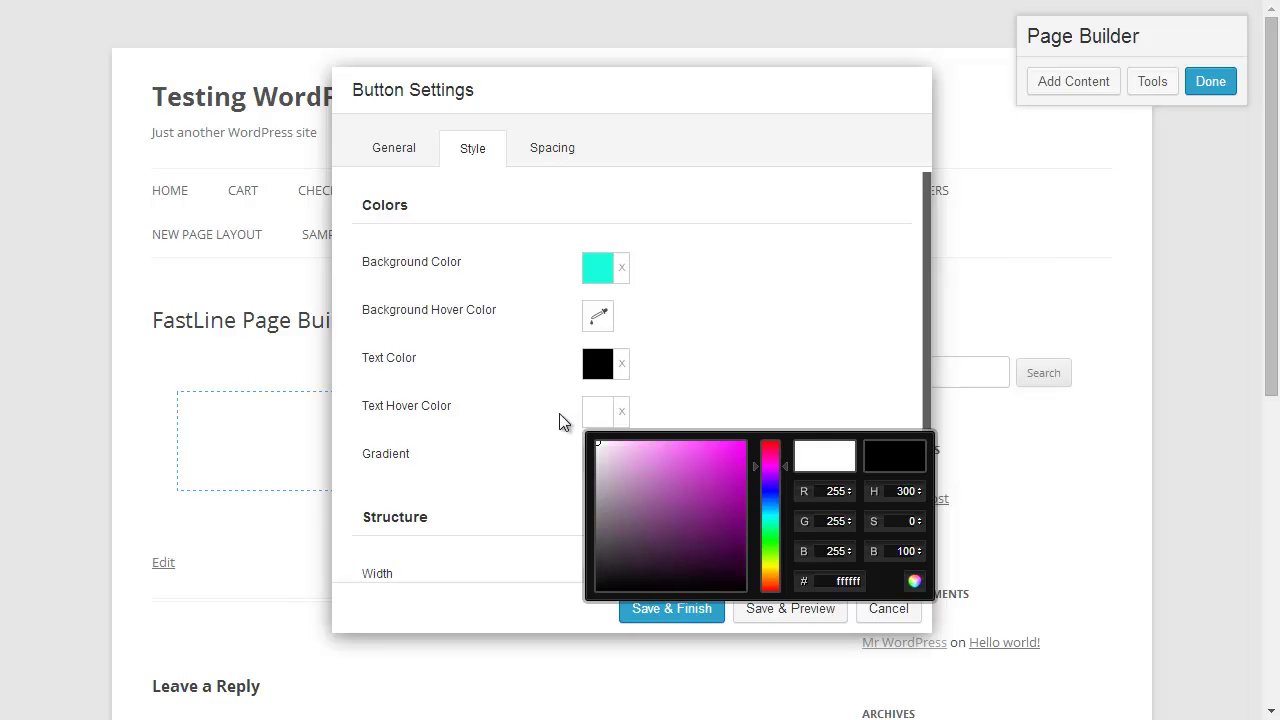
pyautogui.click(559, 413)
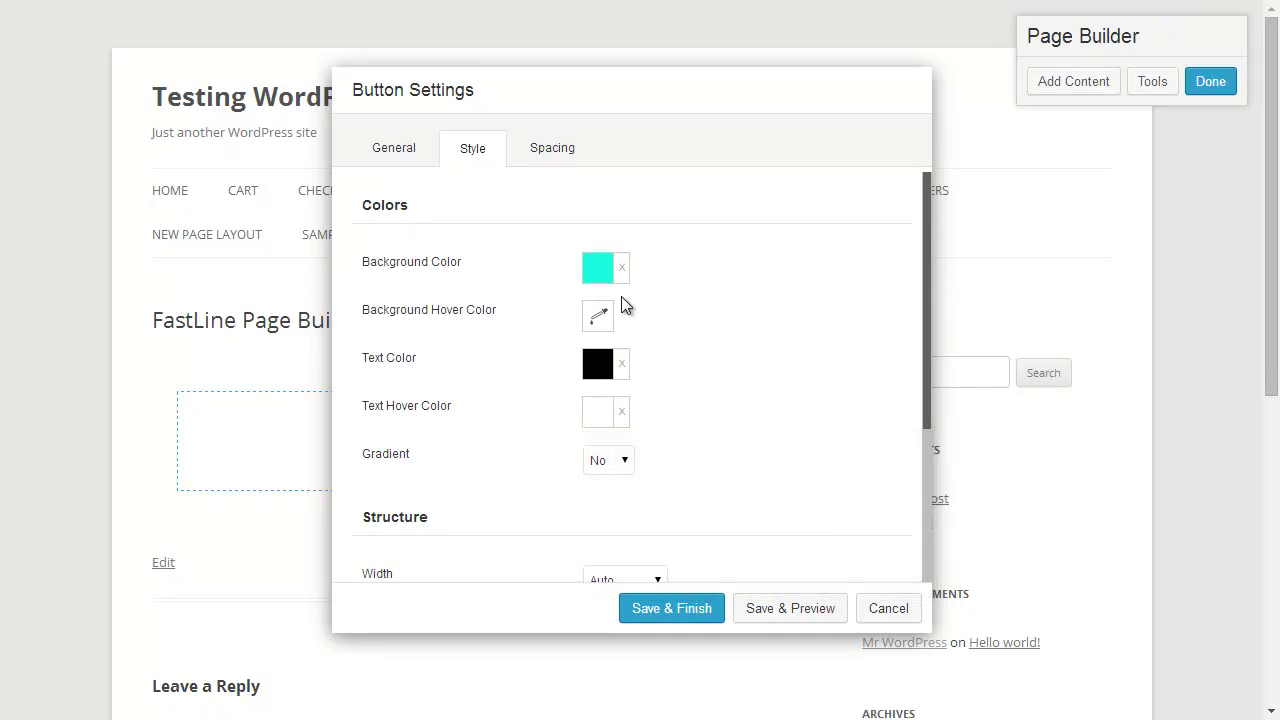
pyautogui.click(604, 318)
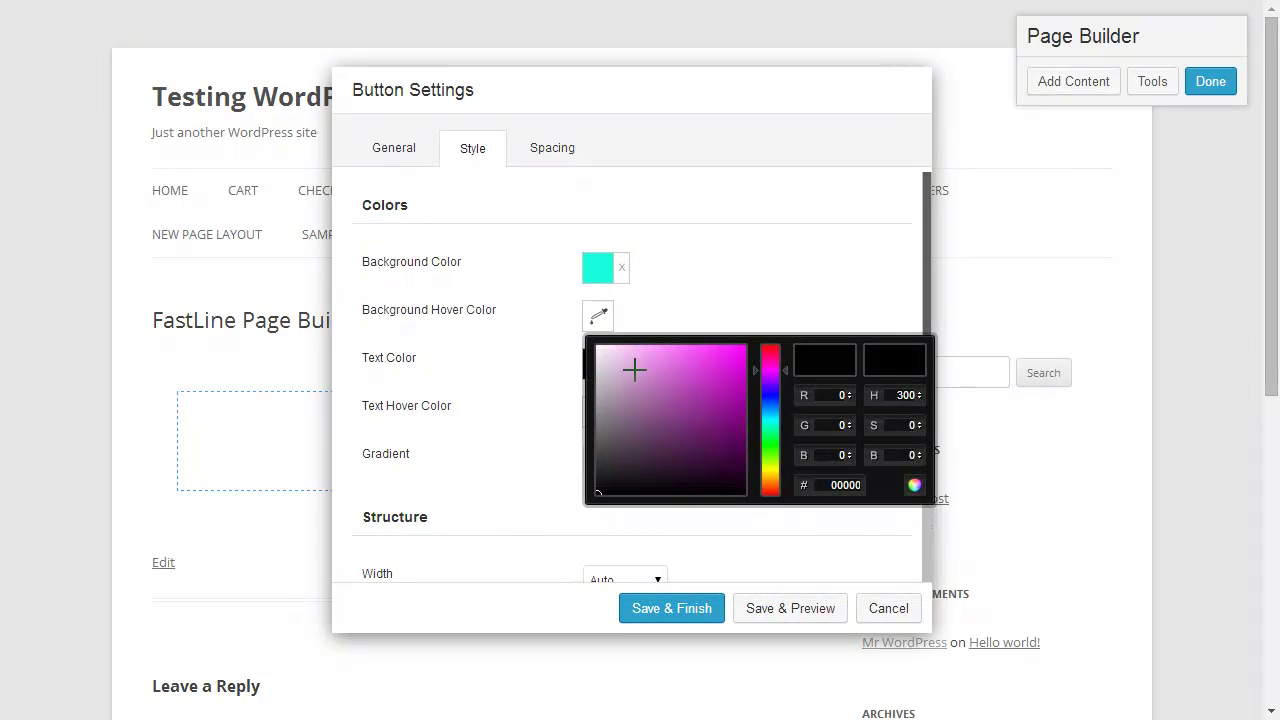
pyautogui.click(540, 467)
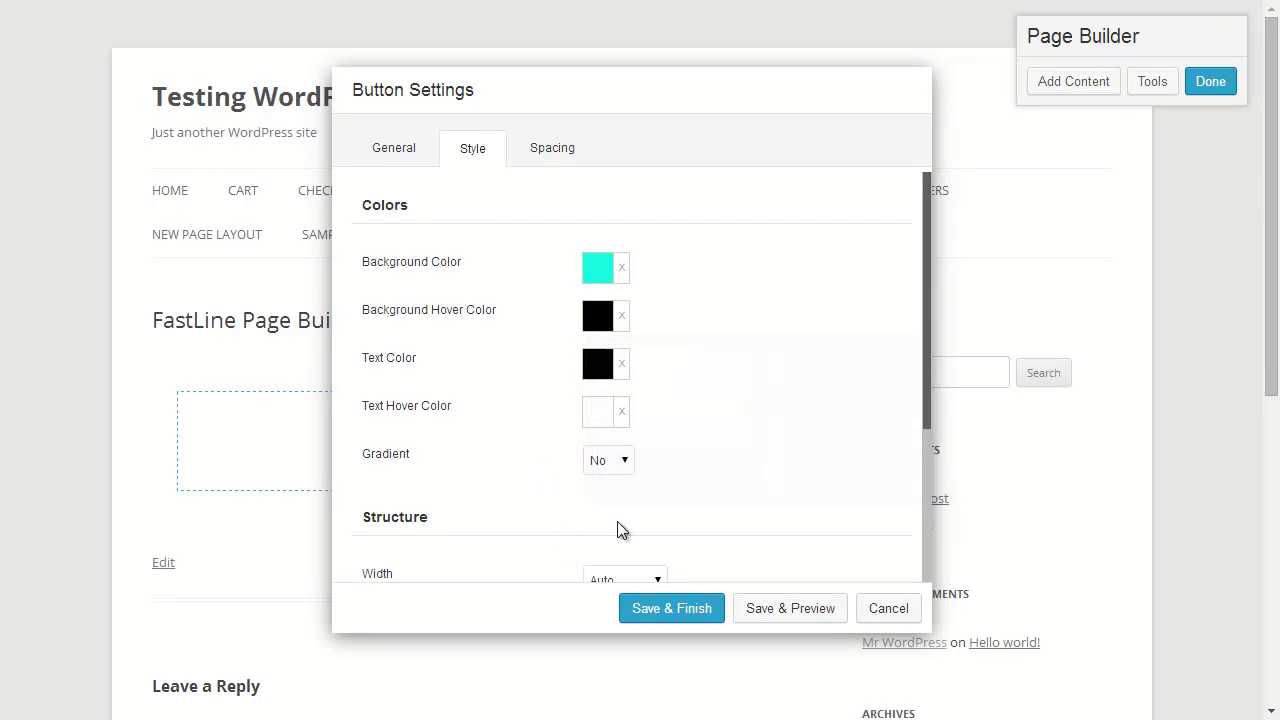
# Step: Review the button's remaining style and spacing settings and preview the button on the page with the settings dialog moved aside
pyautogui.moveTo(930, 342); pyautogui.dragTo(921, 288)
pyautogui.click(555, 150)
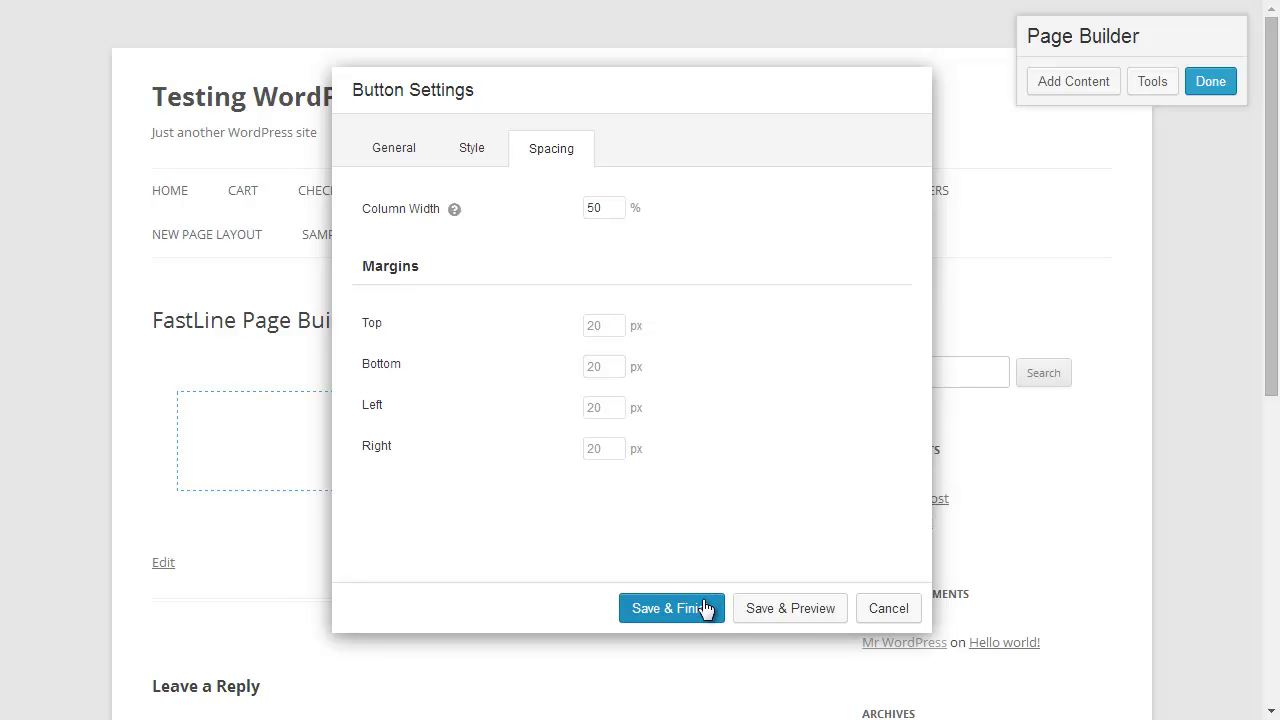
pyautogui.click(790, 609)
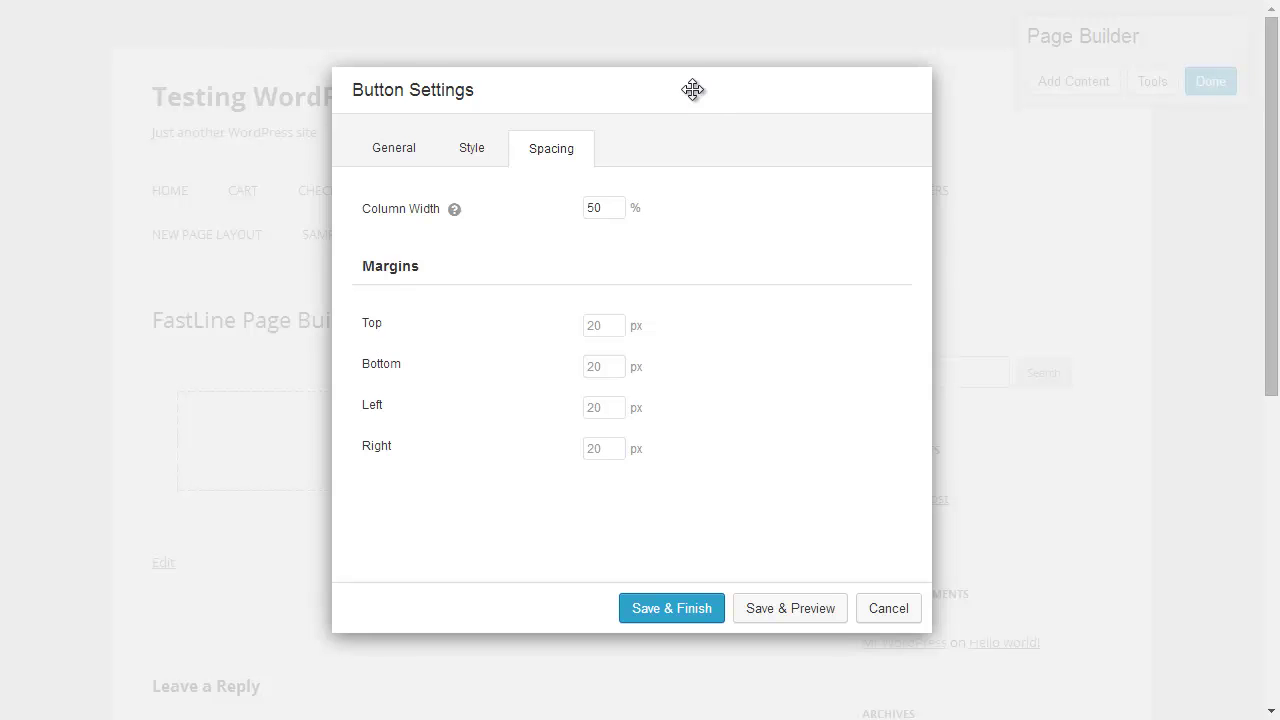
pyautogui.moveTo(692, 89); pyautogui.dragTo(1006, 108)
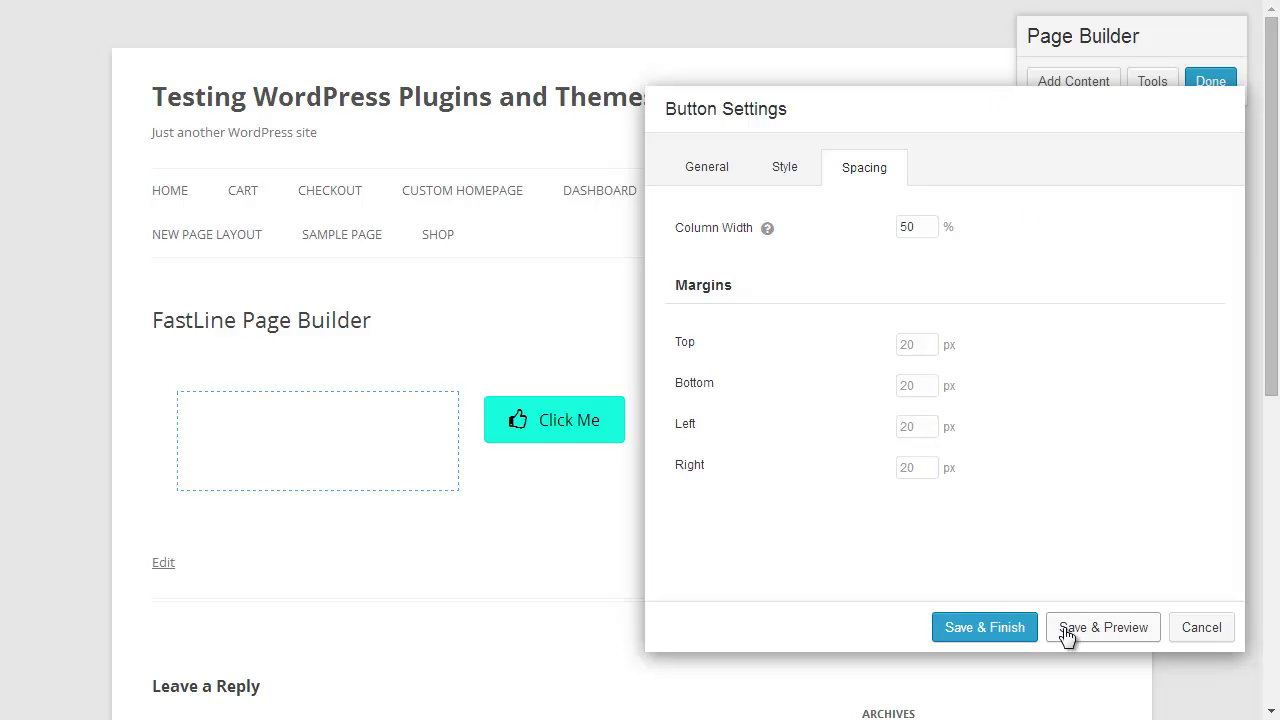
pyautogui.click(785, 172)
pyautogui.click(710, 178)
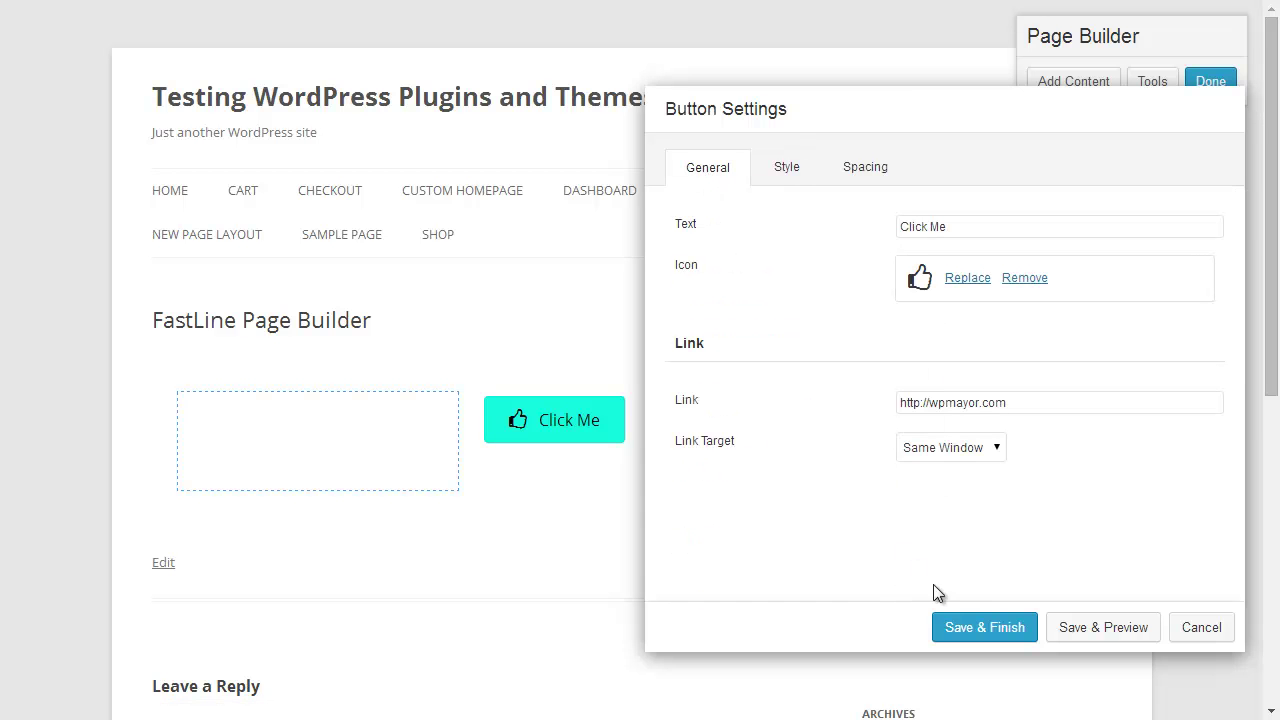
# Step: Save the finished button and publish the page changes
pyautogui.click(960, 630)
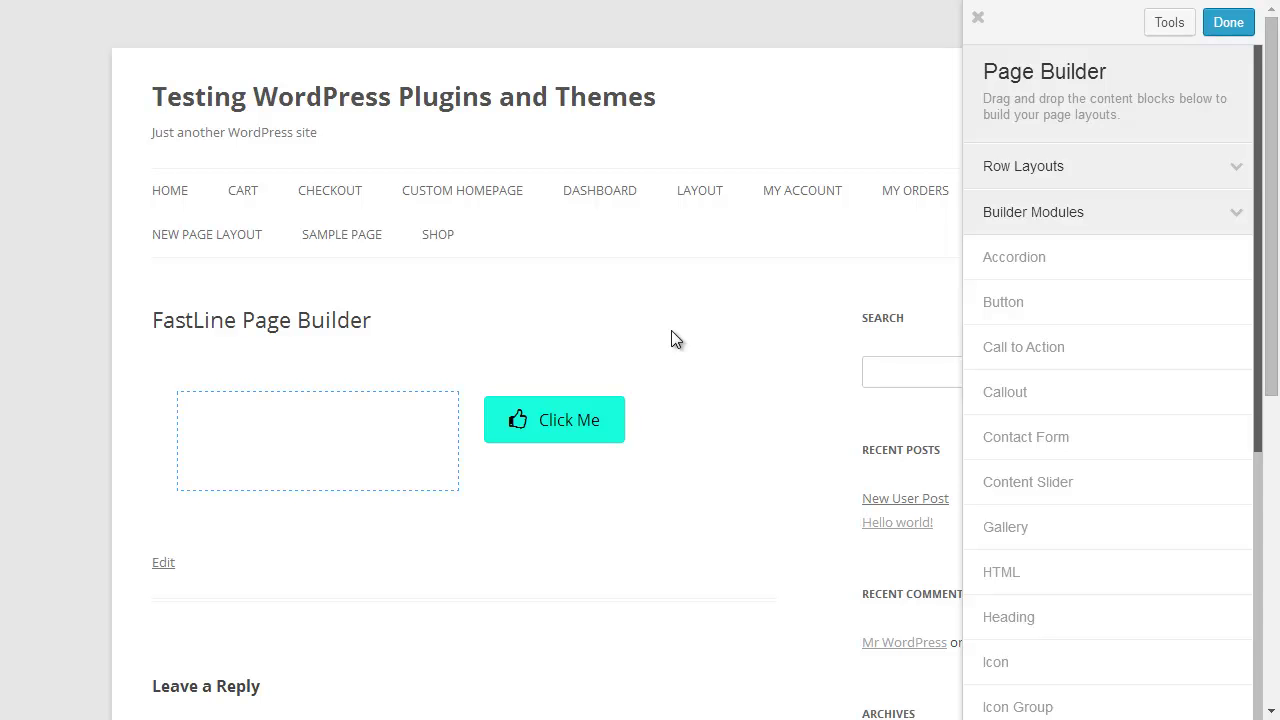
pyautogui.click(1222, 30)
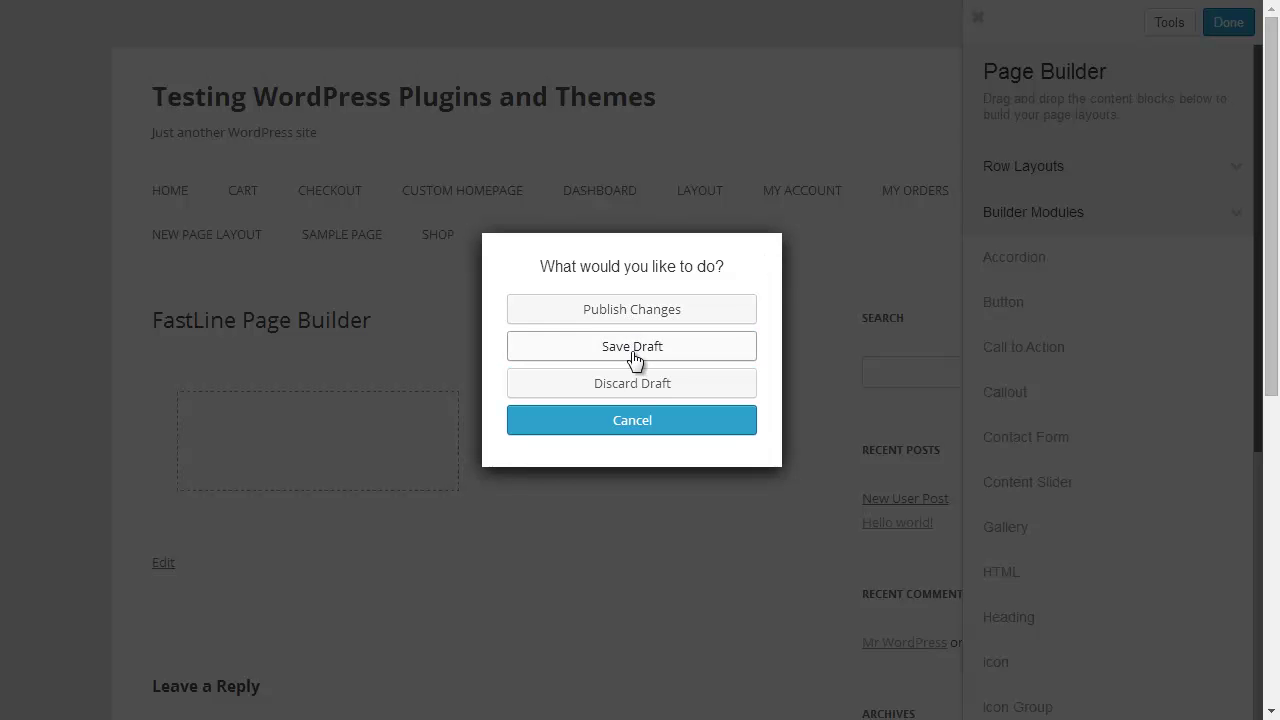
pyautogui.click(628, 311)
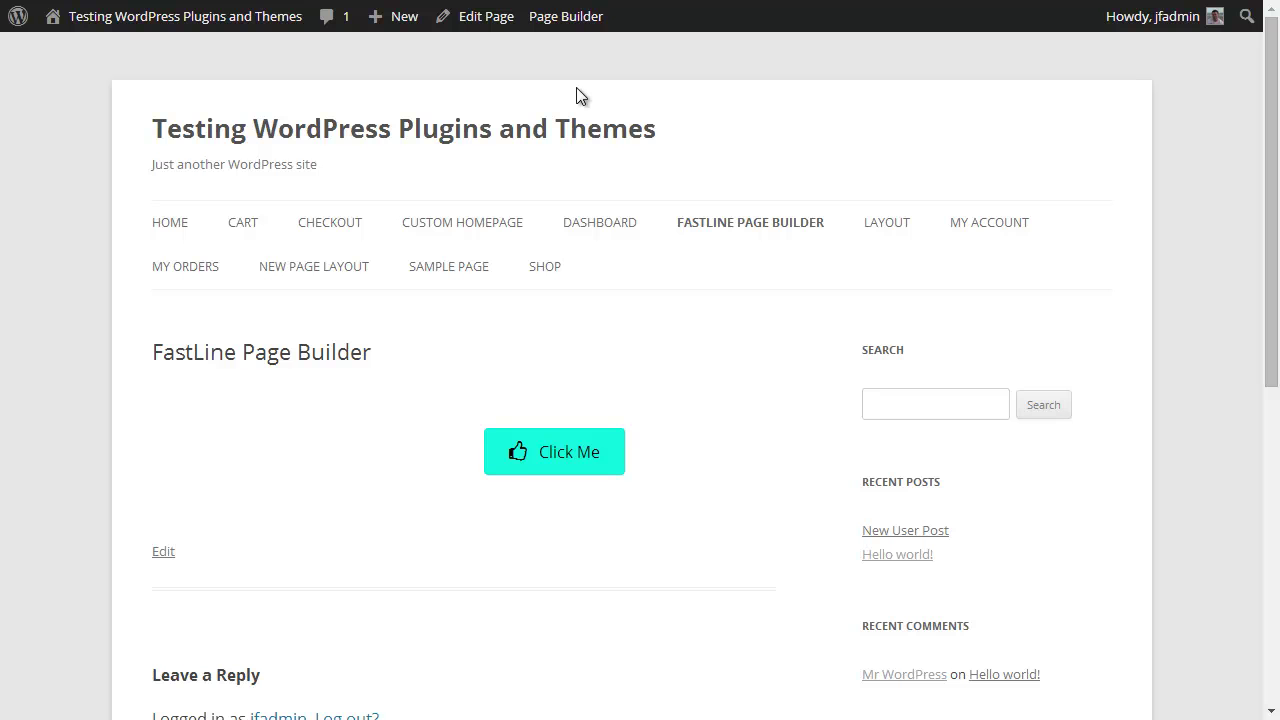
# Step: Reopen the page for building and add a Text Editor module reading "Hello, welcome to our site." to the empty left column
pyautogui.click(566, 18)
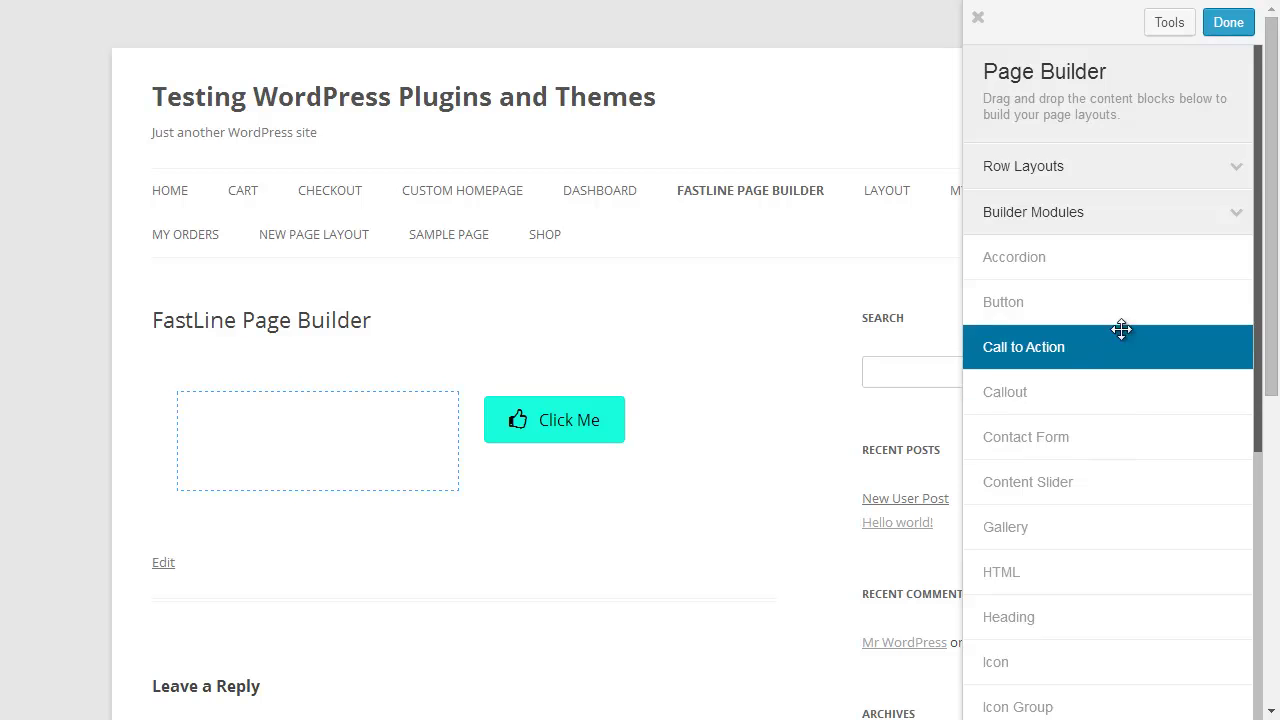
pyautogui.moveTo(1257, 271); pyautogui.dragTo(1256, 550)
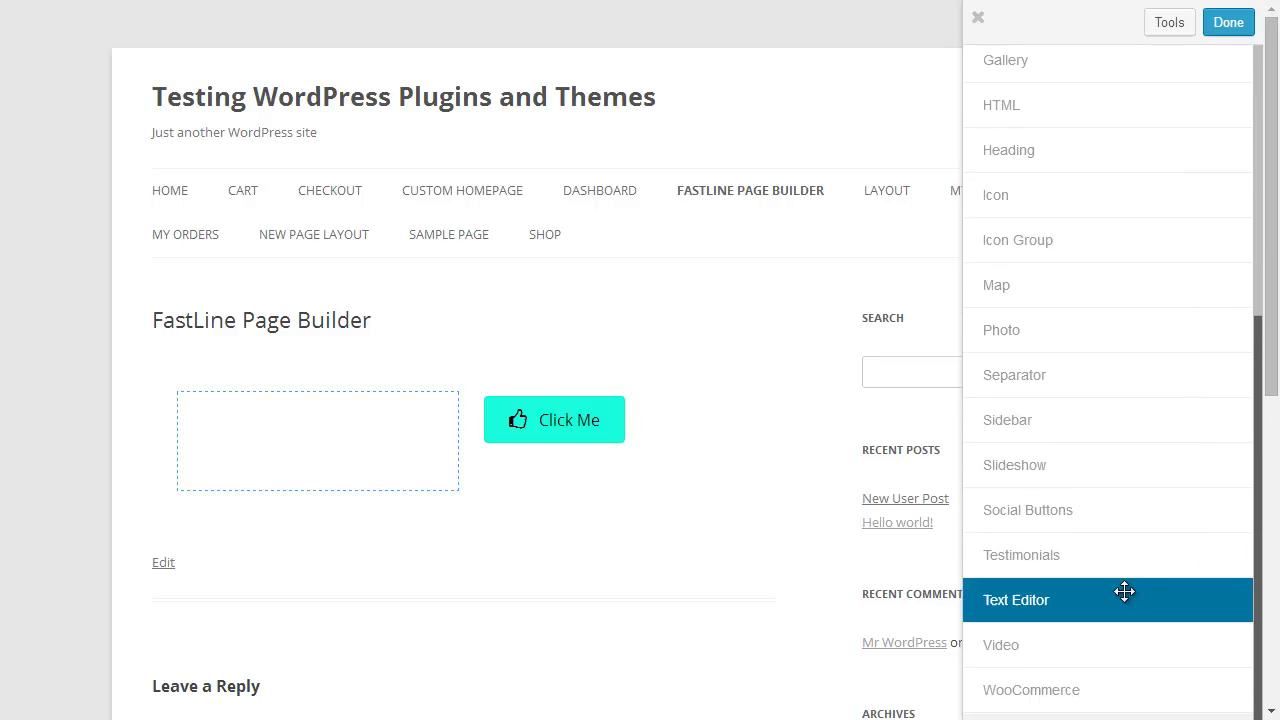
pyautogui.moveTo(1094, 603); pyautogui.dragTo(325, 415)
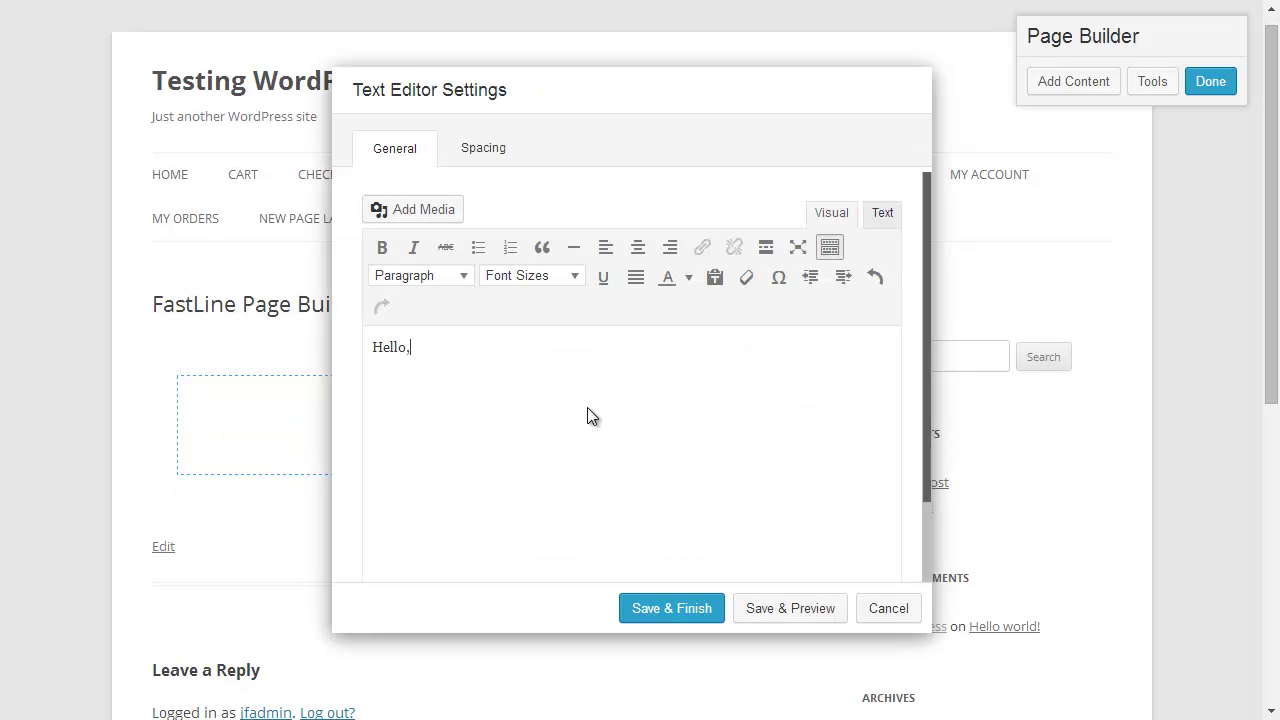
pyautogui.write('welcome to our site.')
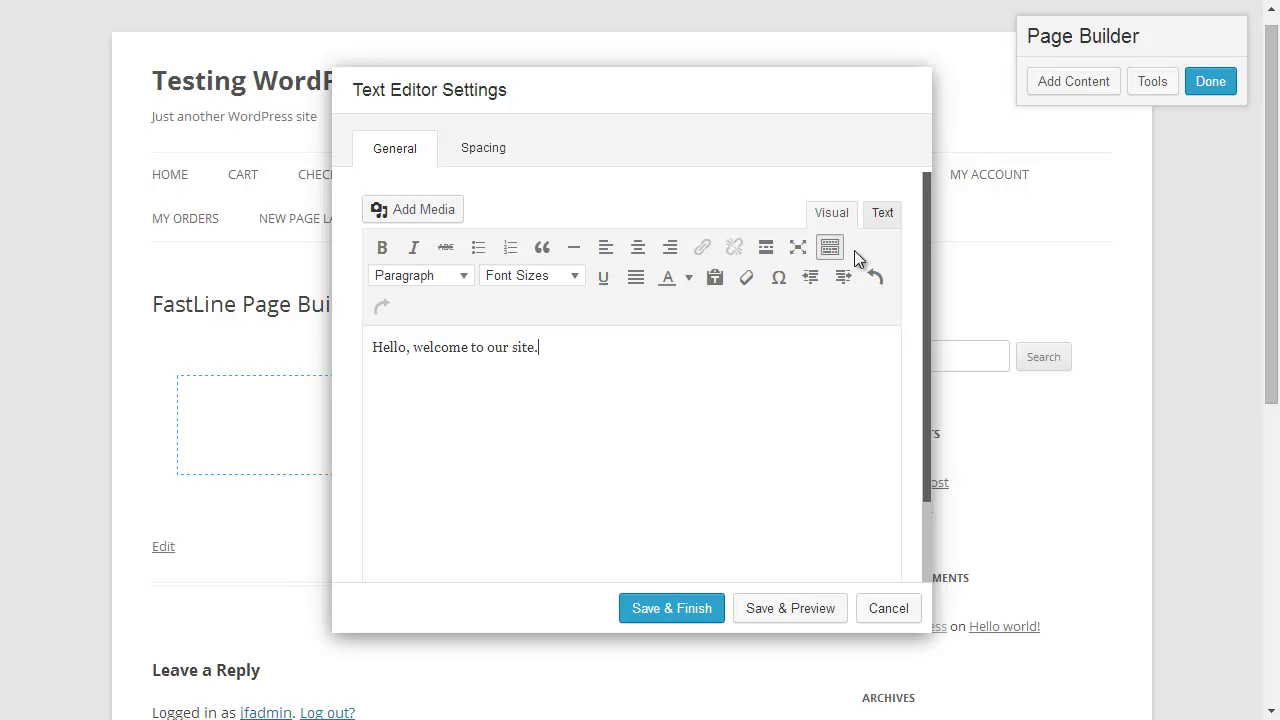
# Step: Check the welcome text in the Text and Visual editing modes and save the module
pyautogui.click(880, 225)
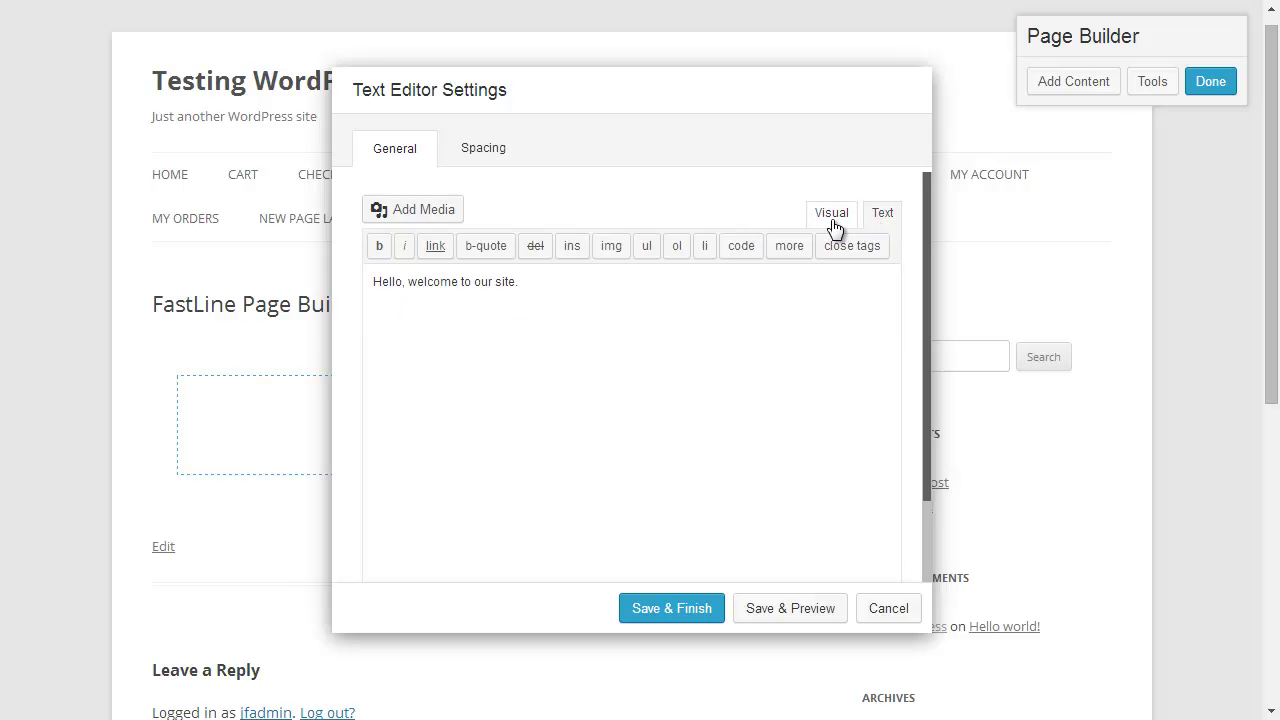
pyautogui.click(832, 216)
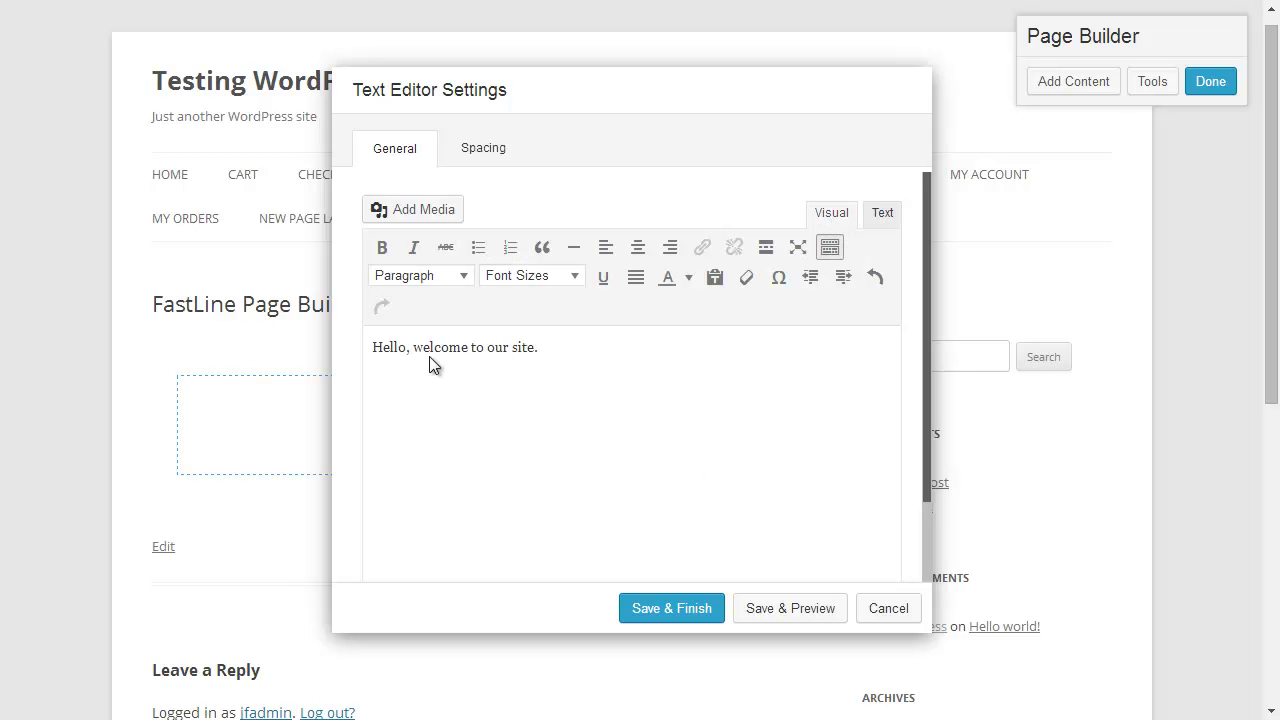
pyautogui.click(686, 616)
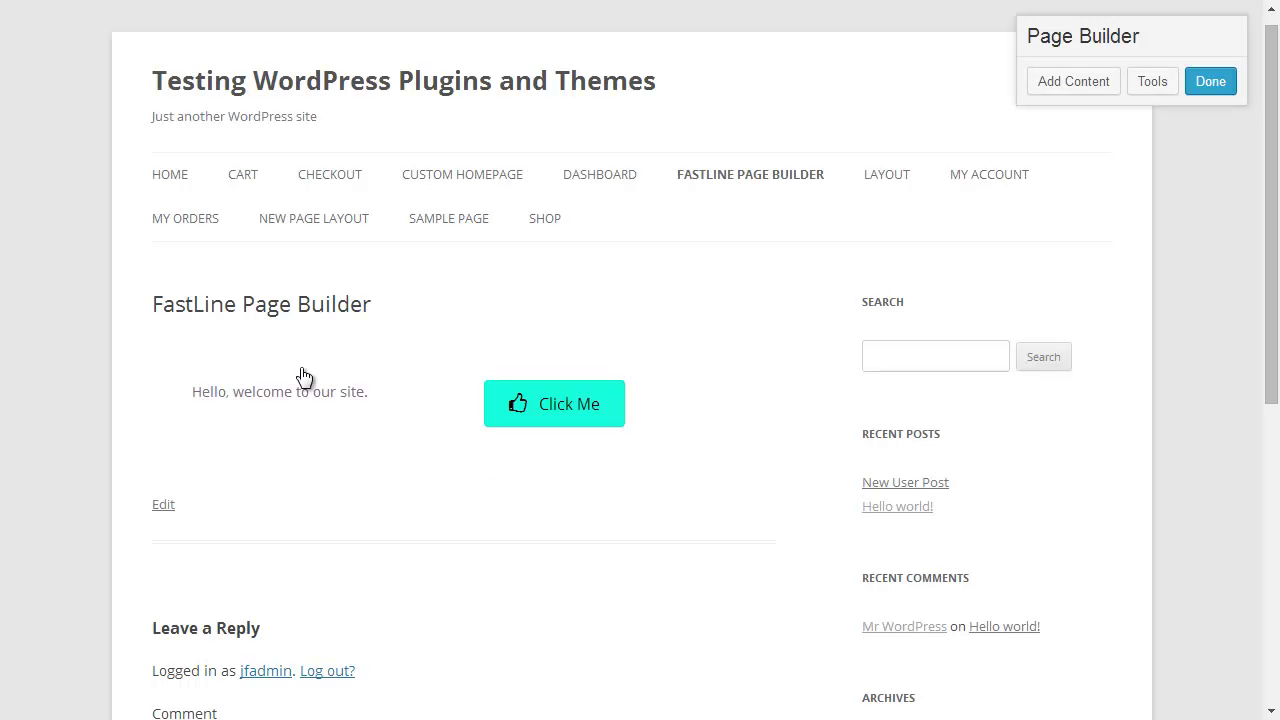
# Step: Add a second paragraph, "Please take a look around.", to the welcome text module and save it
pyautogui.moveTo(229, 406)
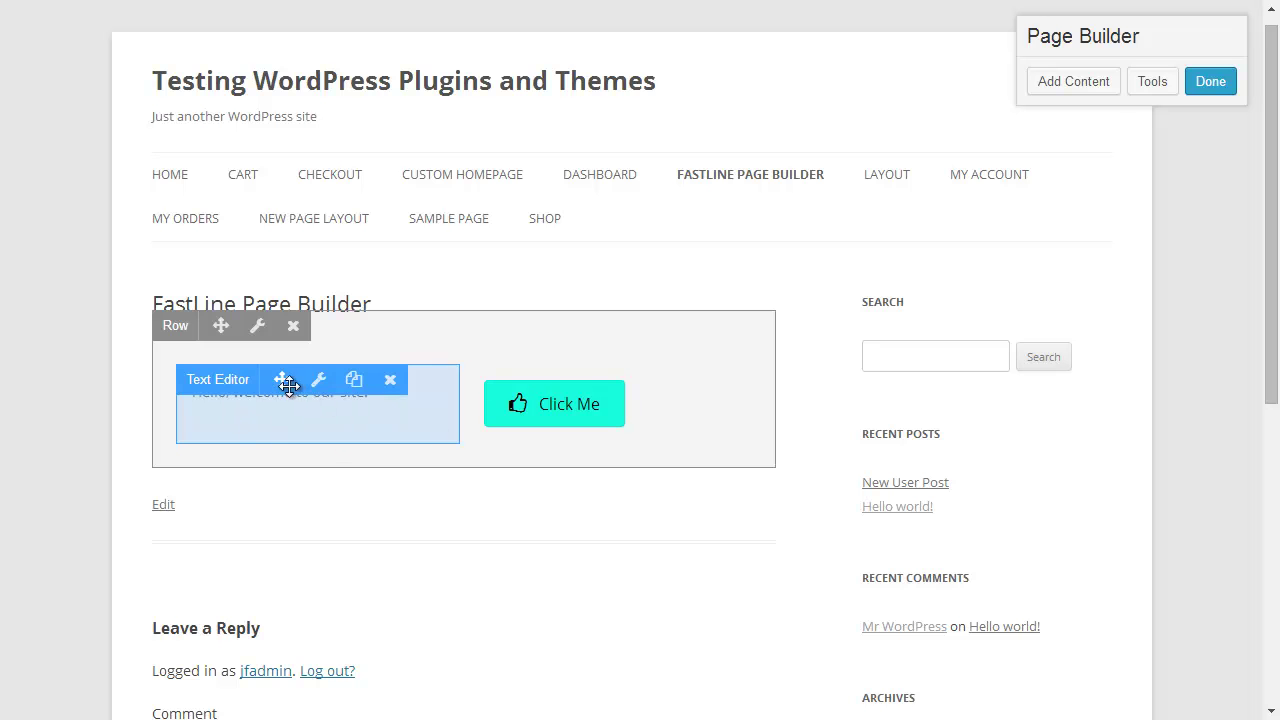
pyautogui.click(240, 389)
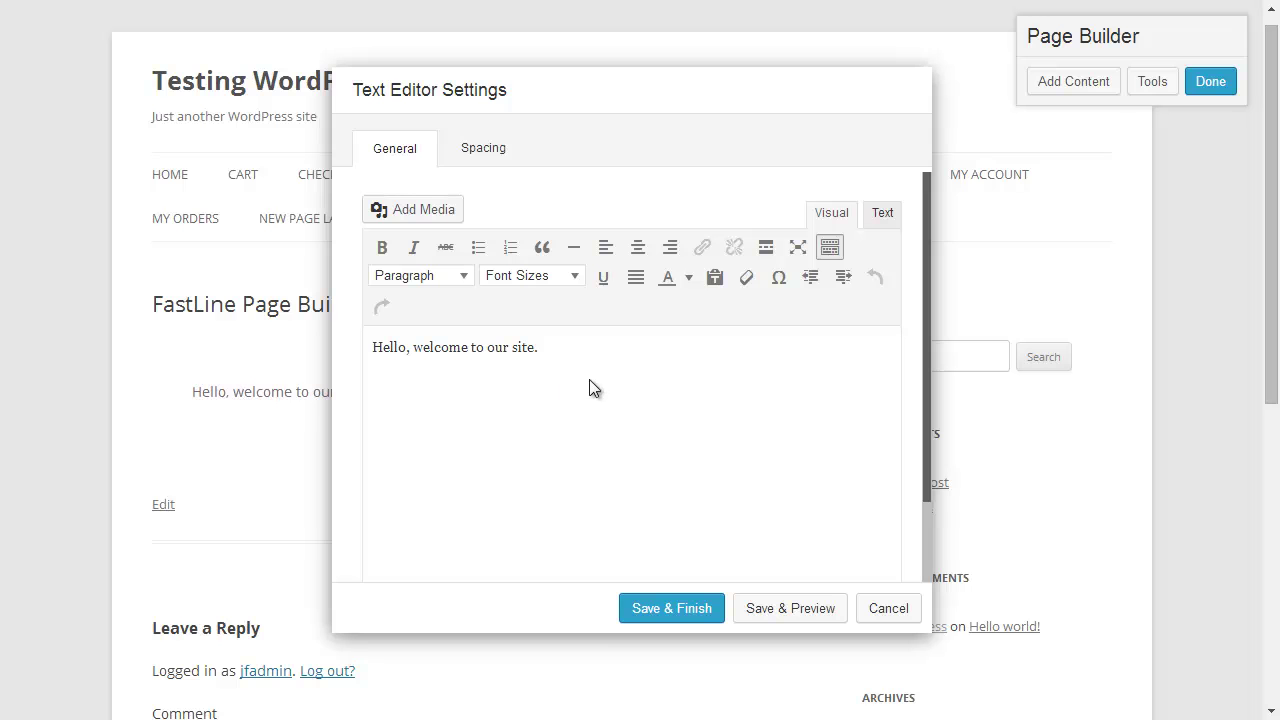
pyautogui.click(577, 355)
pyautogui.press('Return')
pyautogui.write('Please take a look around.')
pyautogui.click(680, 608)
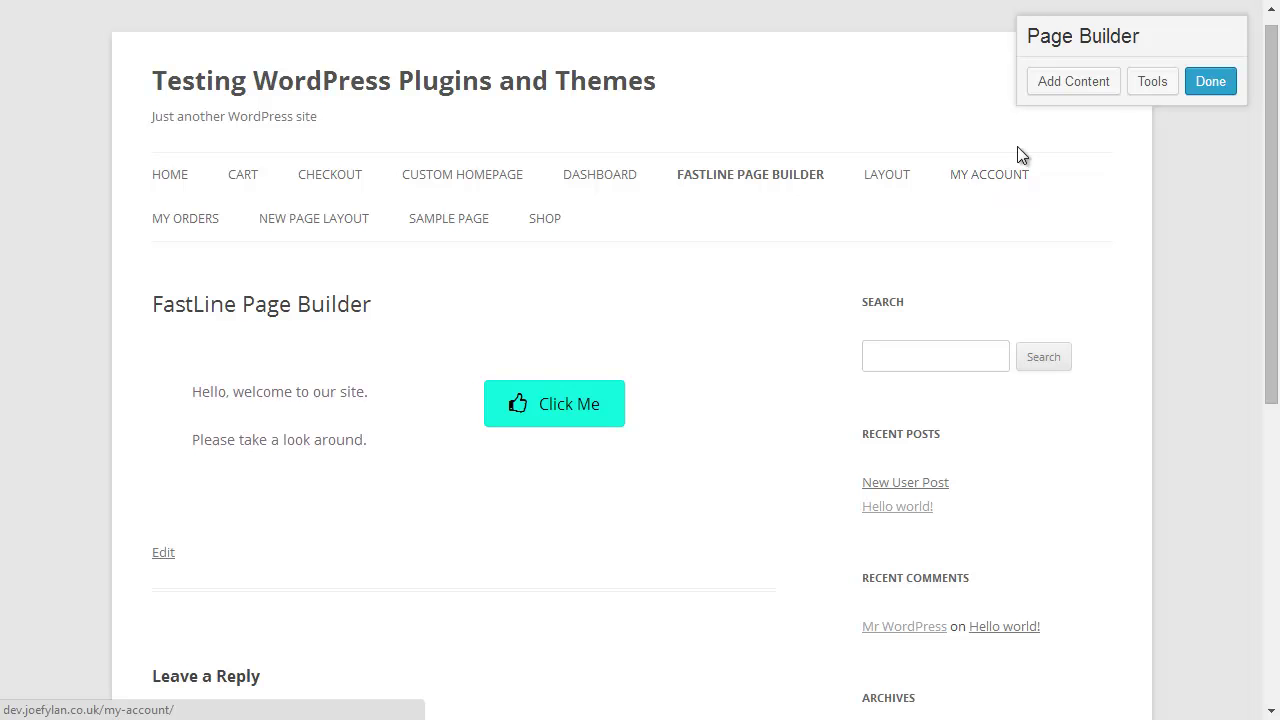
pyautogui.click(1064, 88)
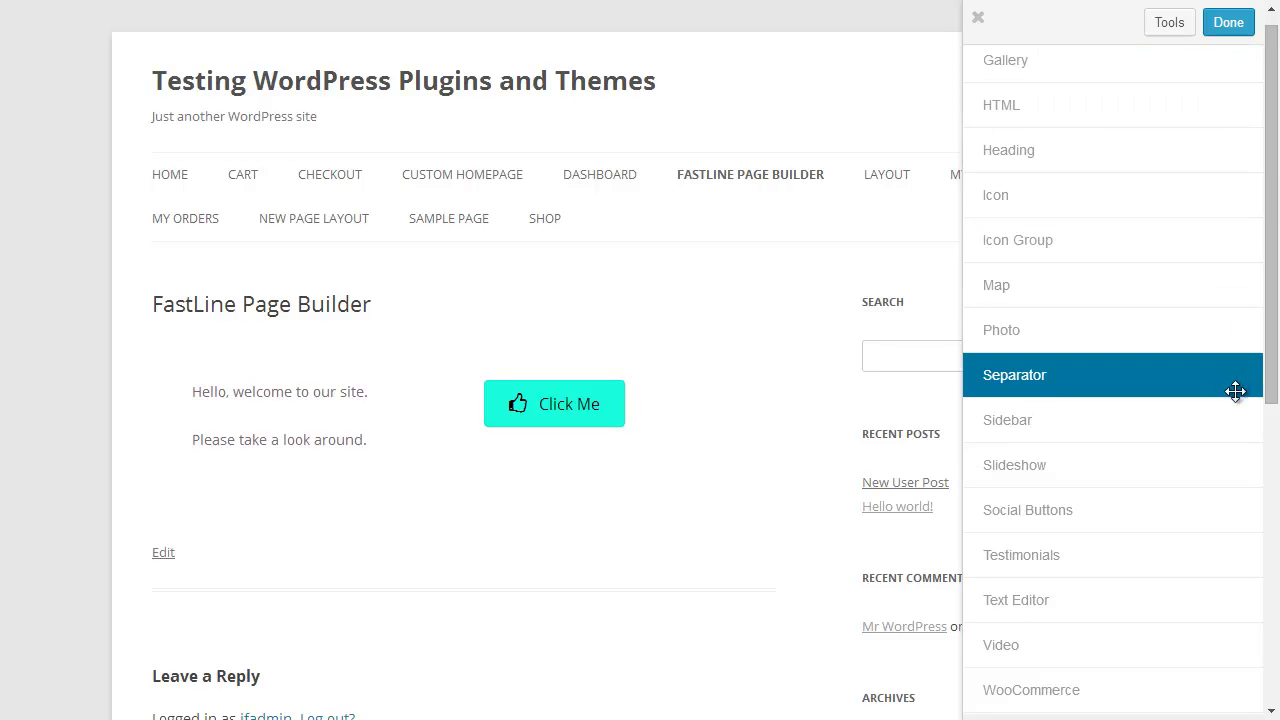
pyautogui.scroll(-6, 1274, 334)
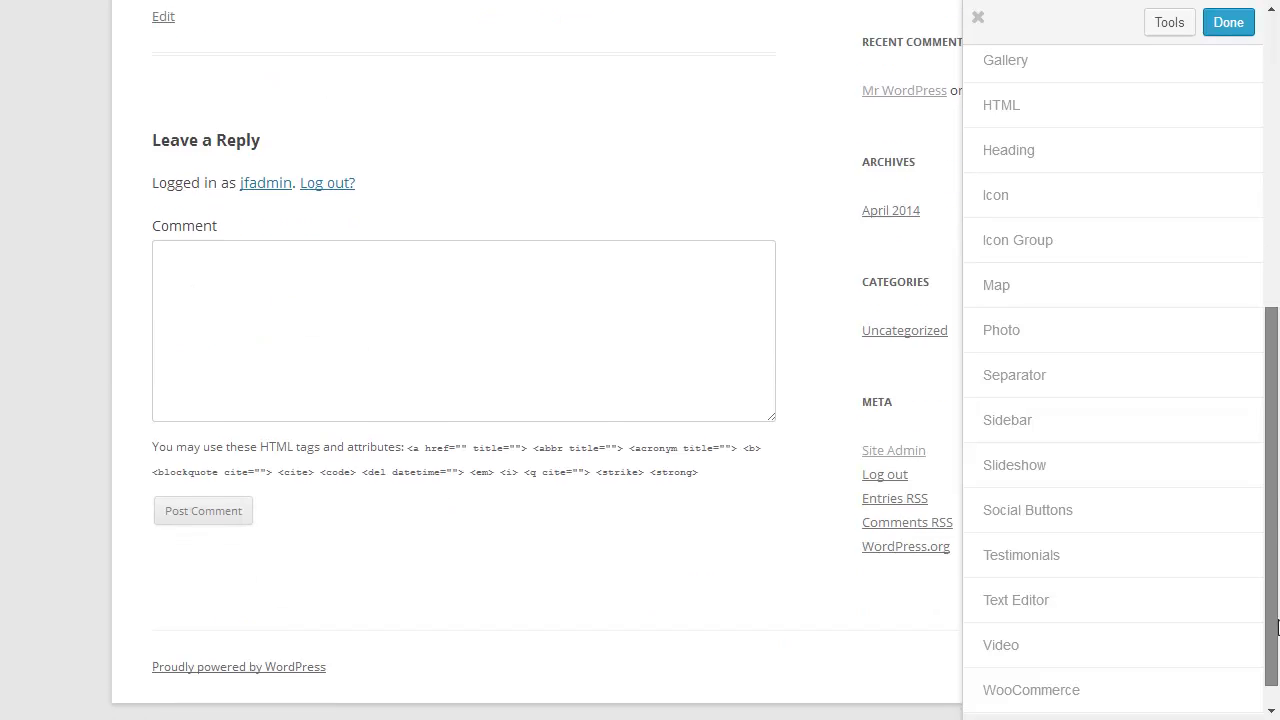
pyautogui.scroll(6, 1276, 545)
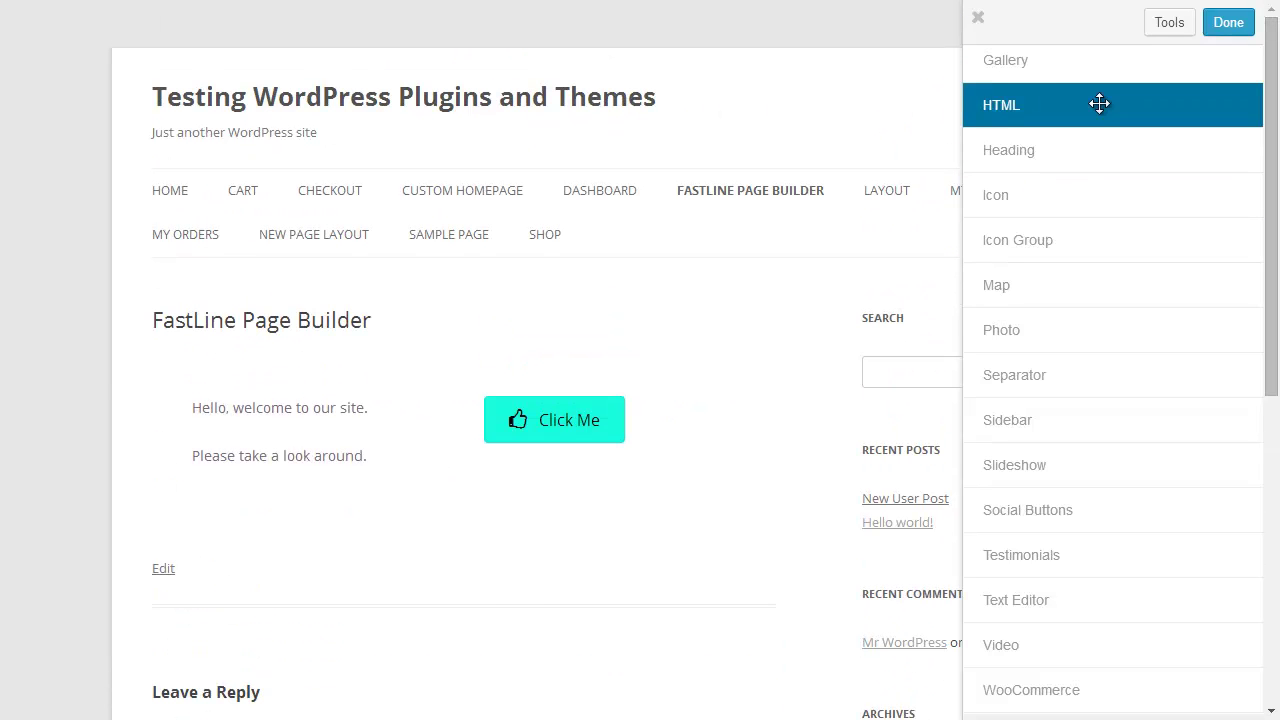
pyautogui.click(978, 18)
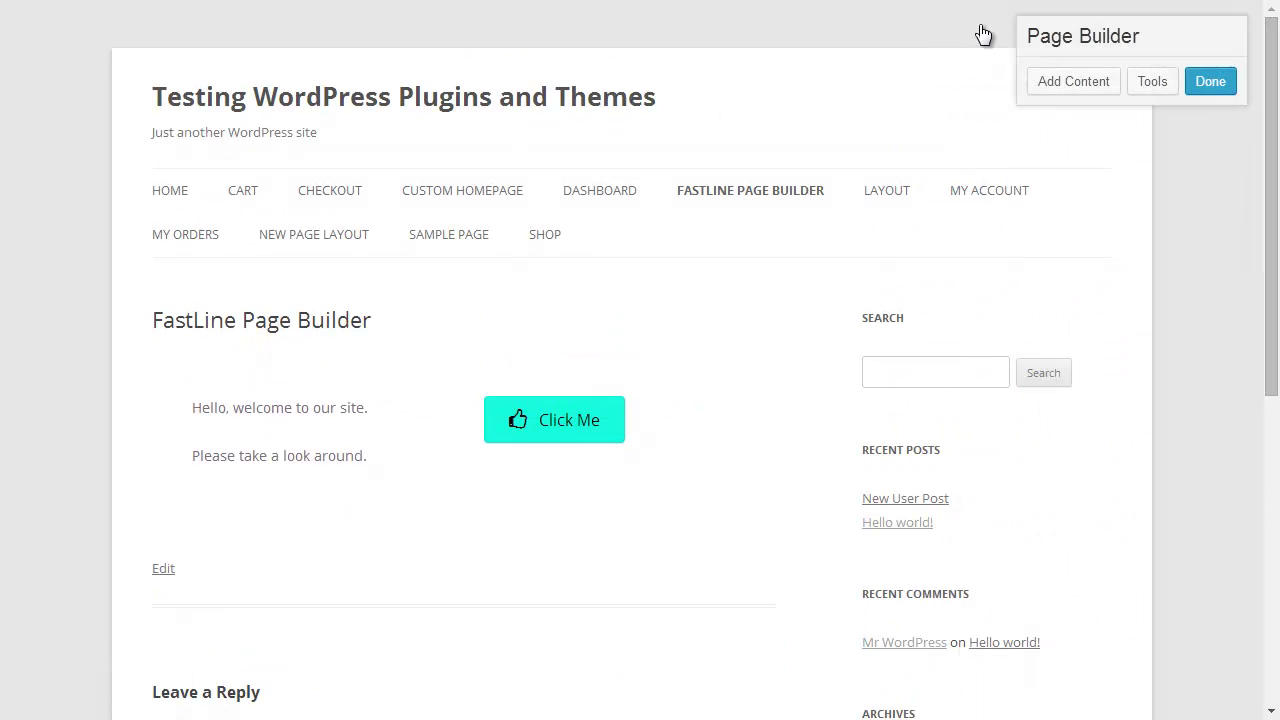
pyautogui.click(1075, 92)
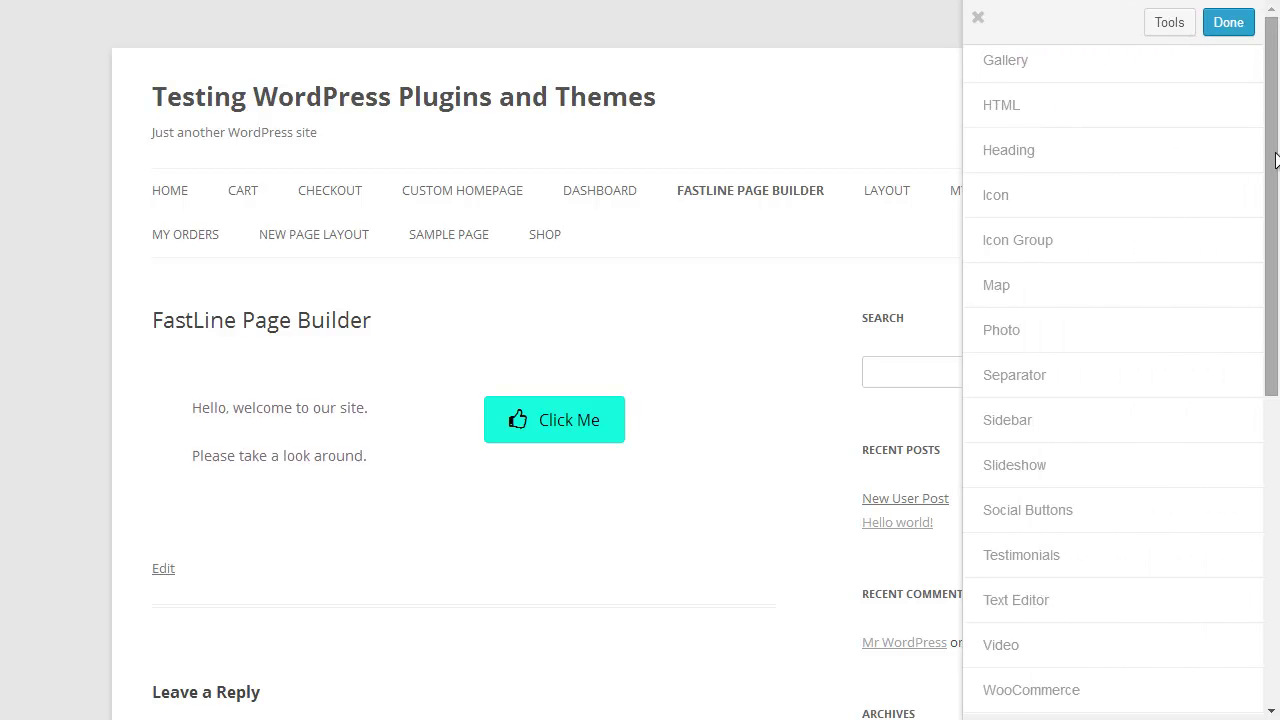
pyautogui.scroll(-4, 1276, 160)
pyautogui.scroll(4, 1276, 160)
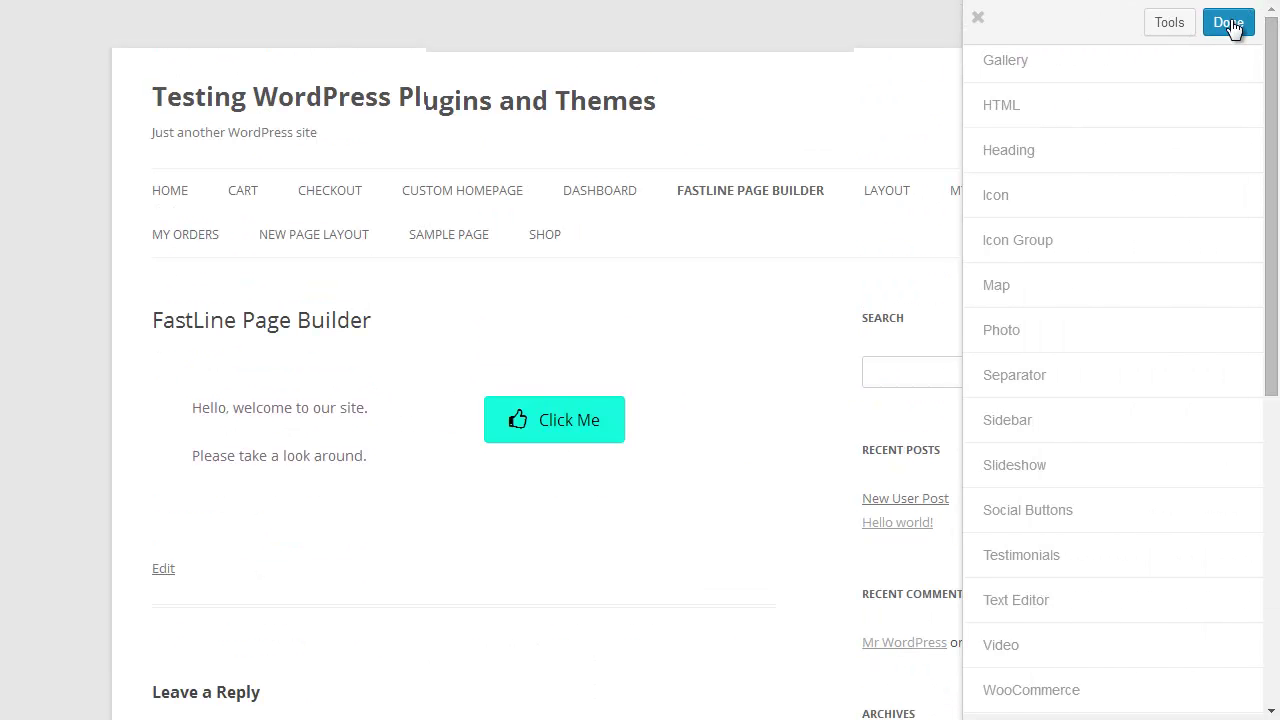
# Step: Publish the page changes and reopen the page for building
pyautogui.click(1228, 22)
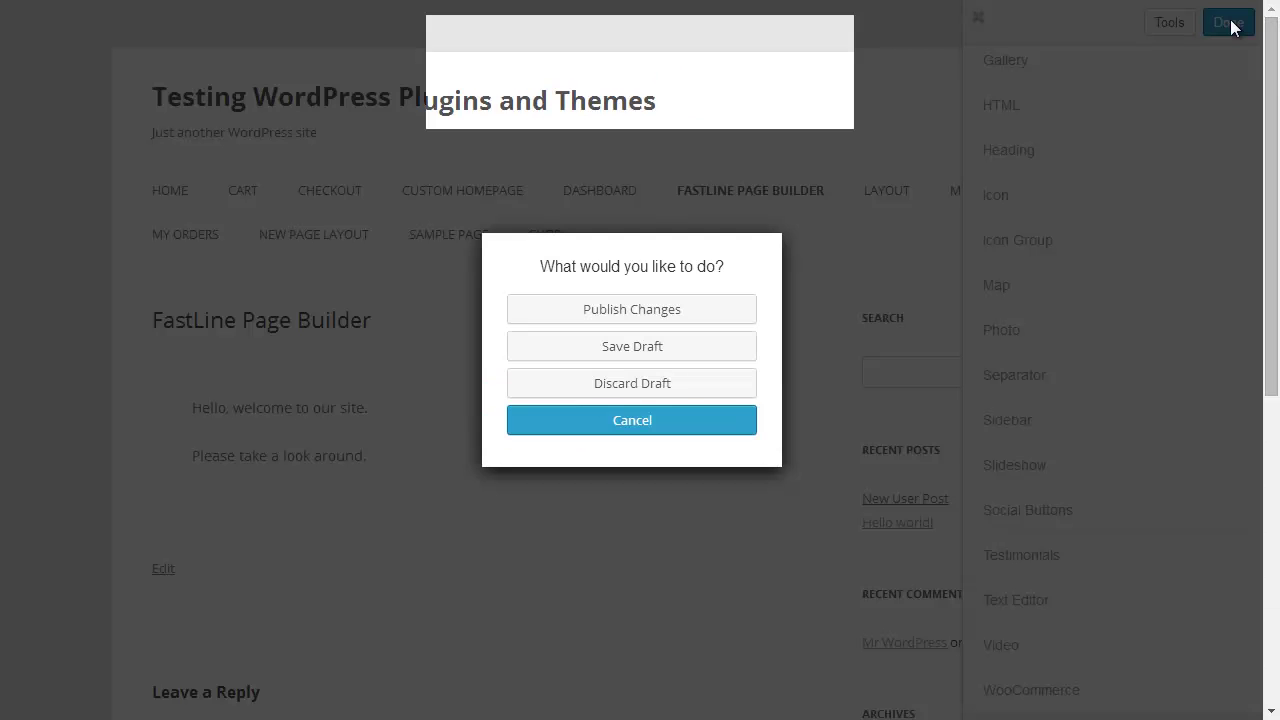
pyautogui.click(605, 316)
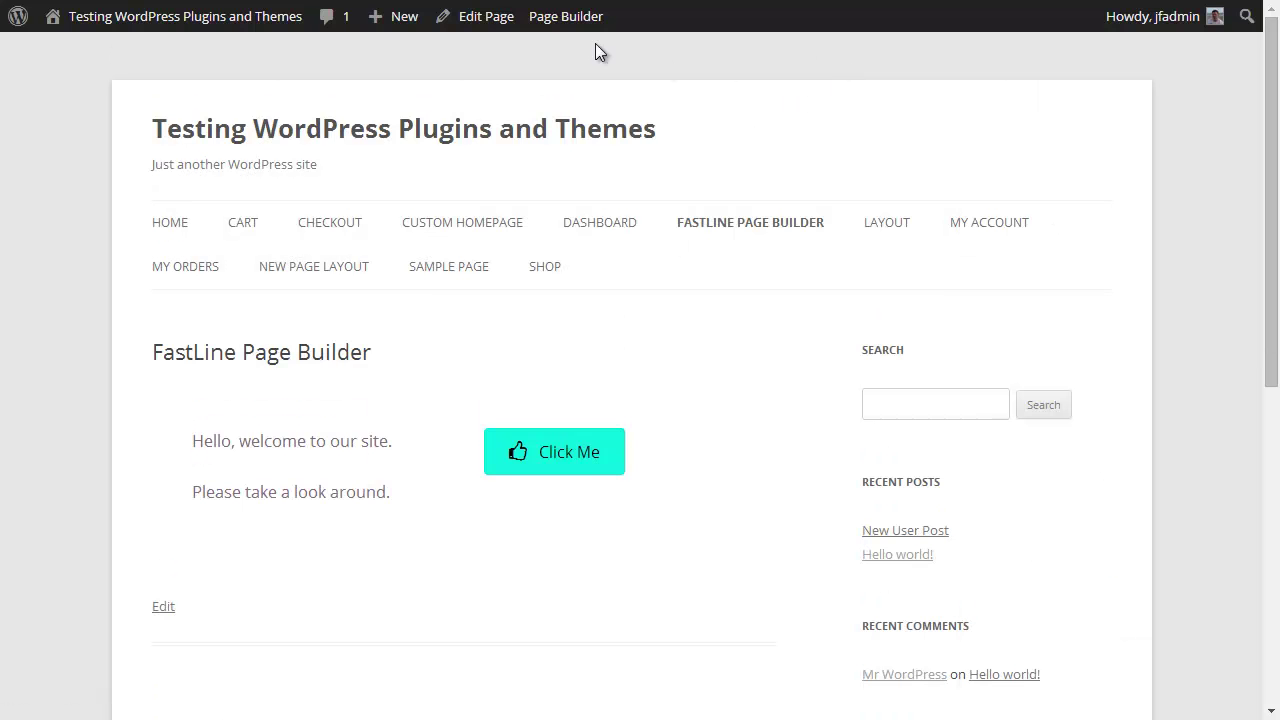
pyautogui.click(565, 16)
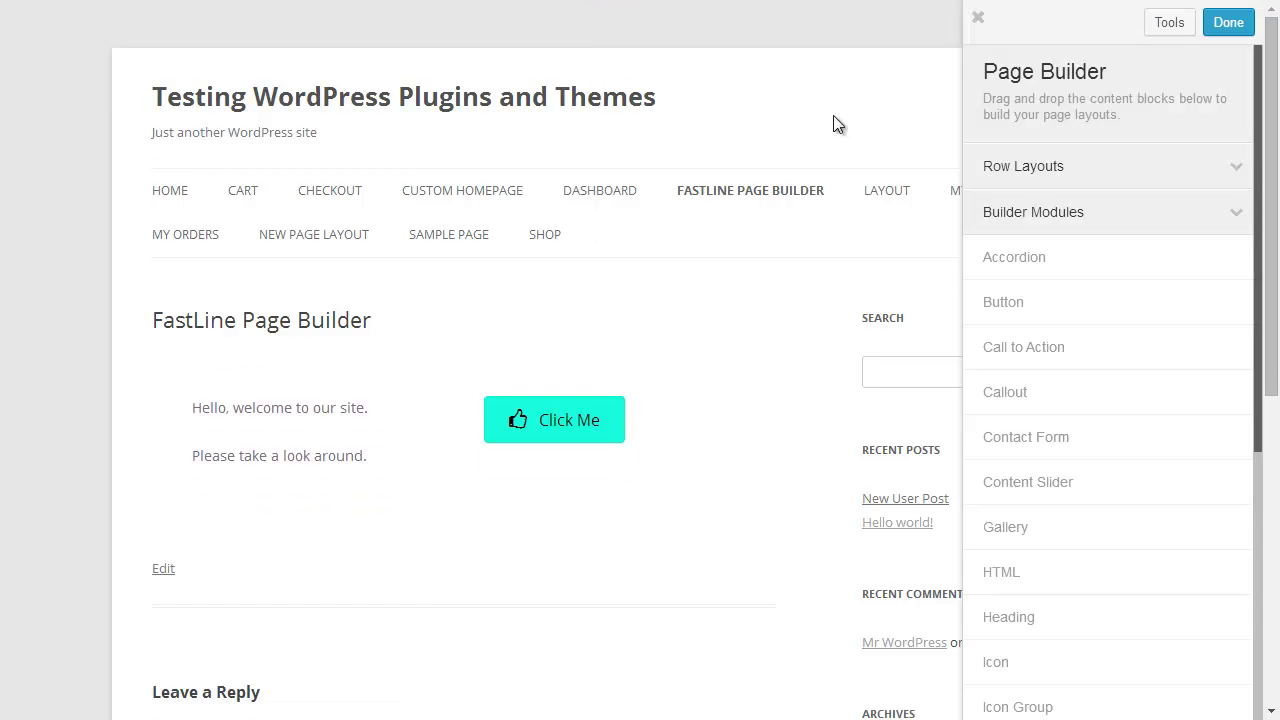
# Step: Add a 1 Column row layout above the welcome text and the "Click Me" button
pyautogui.moveTo(1258, 279); pyautogui.dragTo(1255, 166)
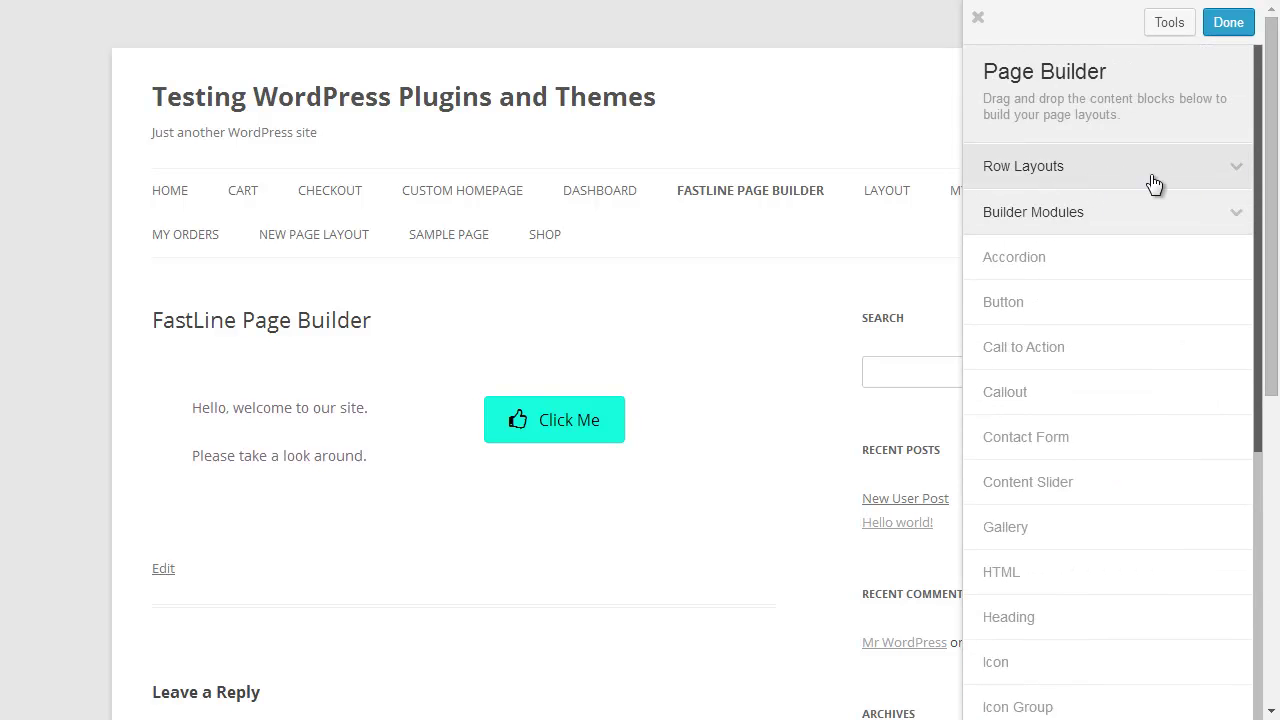
pyautogui.click(1208, 178)
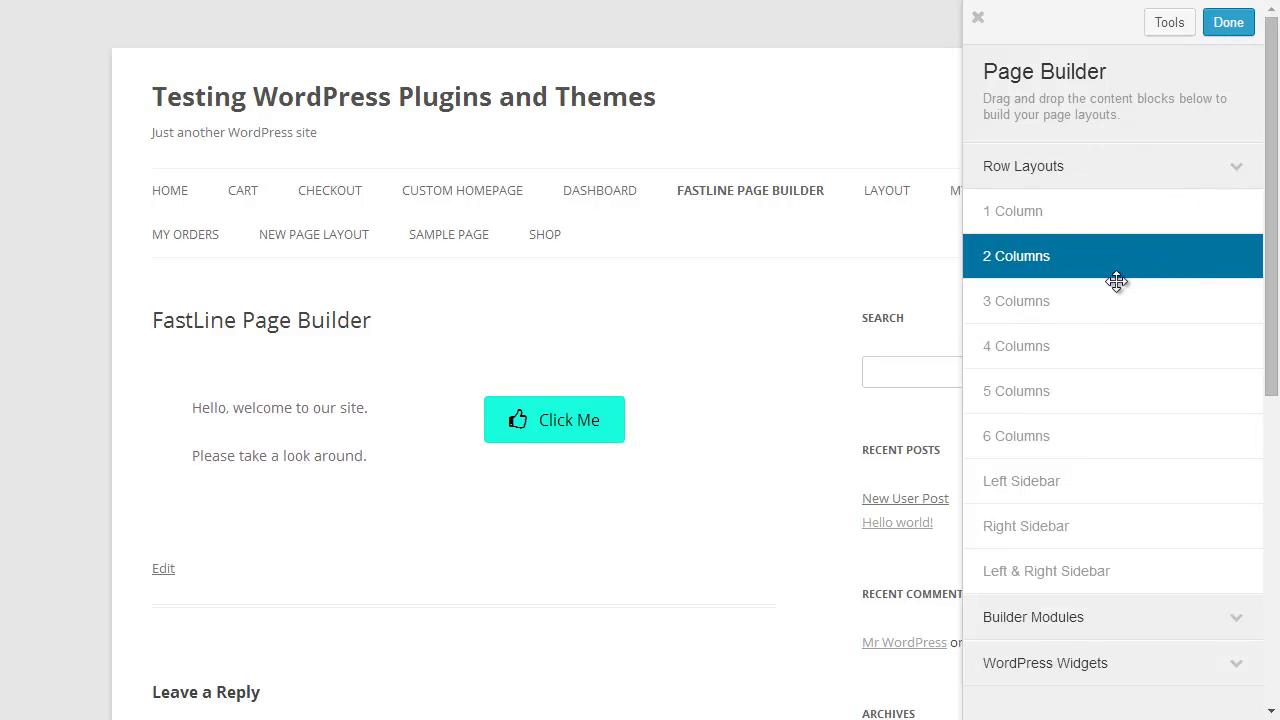
pyautogui.moveTo(1074, 218); pyautogui.dragTo(399, 436)
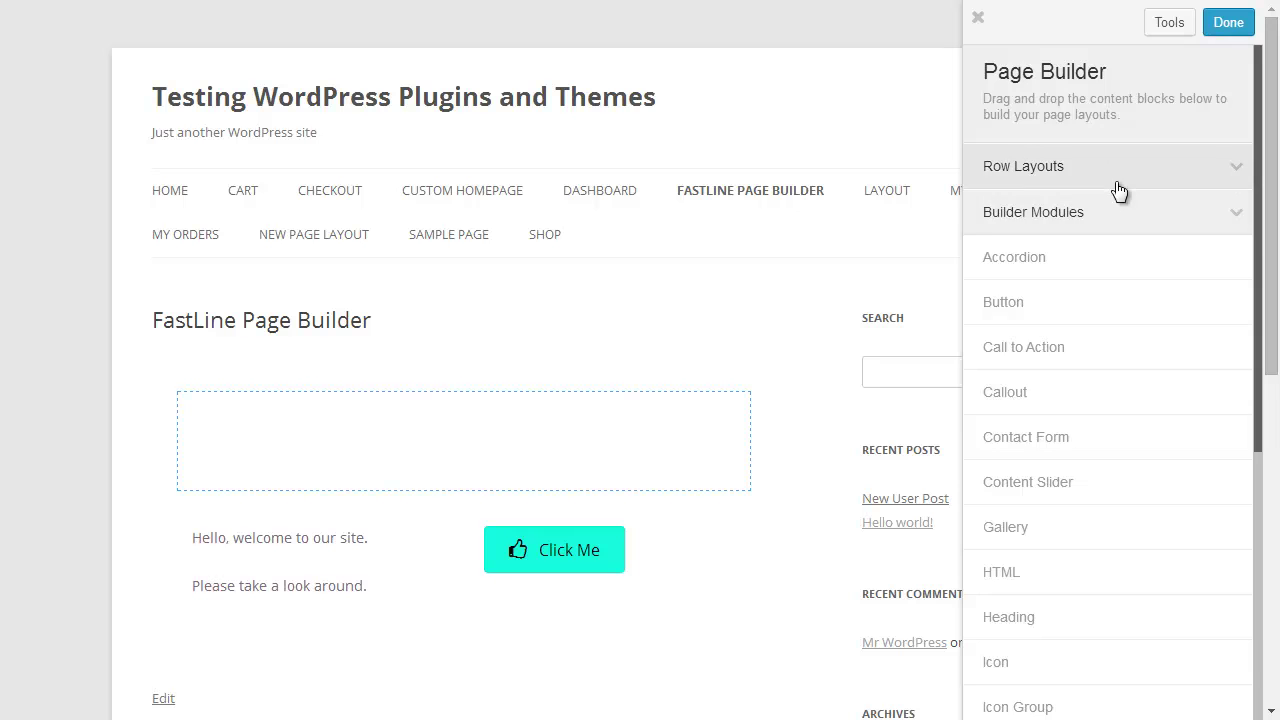
pyautogui.click(1043, 178)
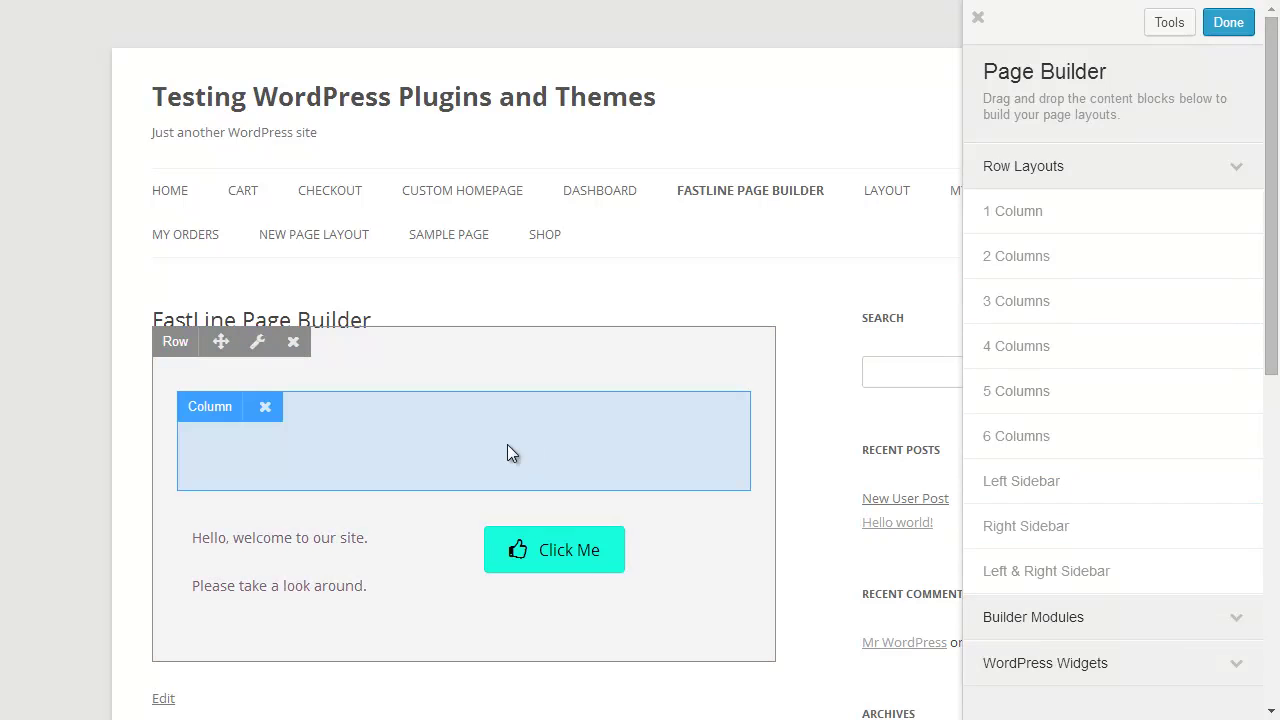
pyautogui.click(1240, 168)
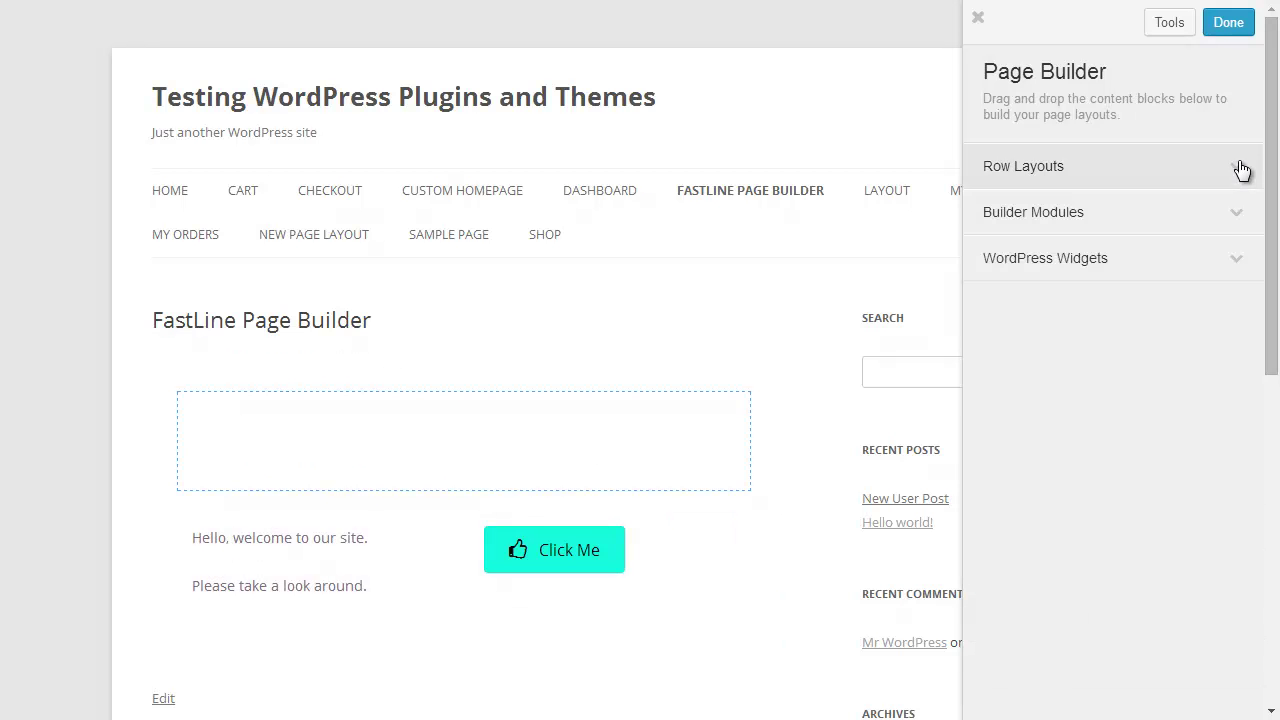
# Step: Add a Call to Action module to the empty column with the heading "Don't forget to subscribe!" and the text "Join our mailing list:"
pyautogui.click(1250, 228)
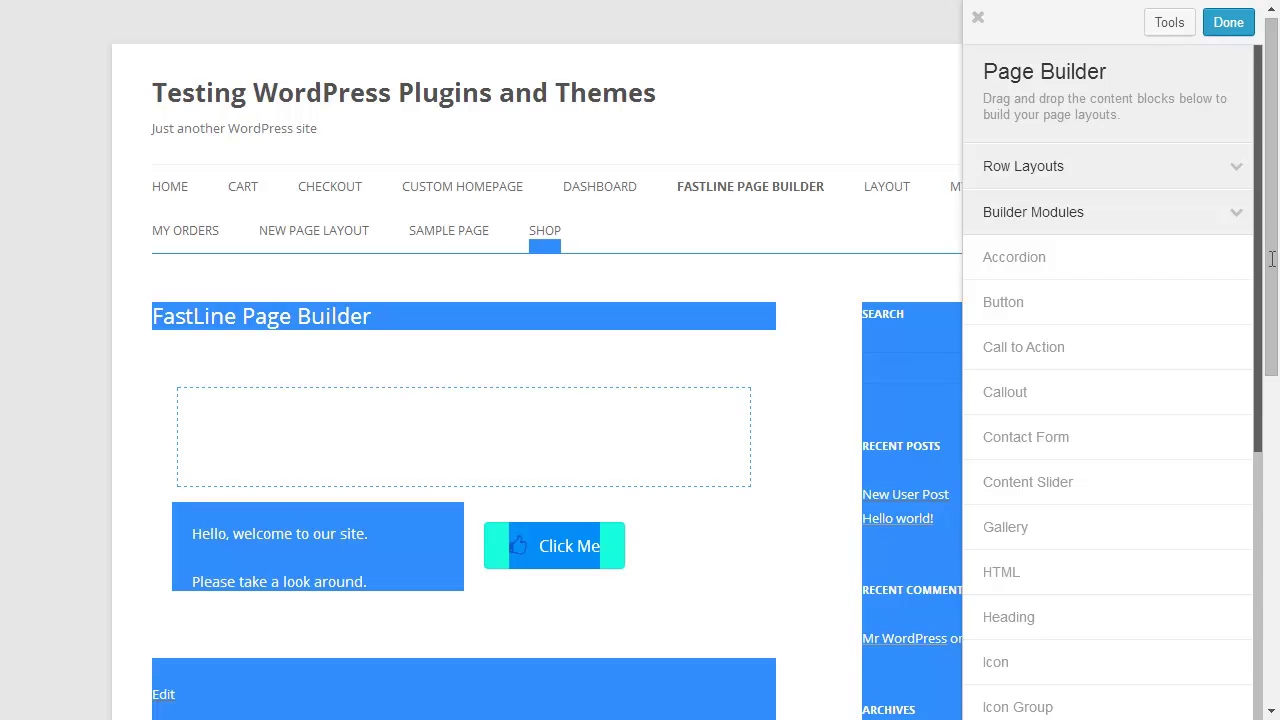
pyautogui.moveTo(1049, 340); pyautogui.dragTo(386, 449)
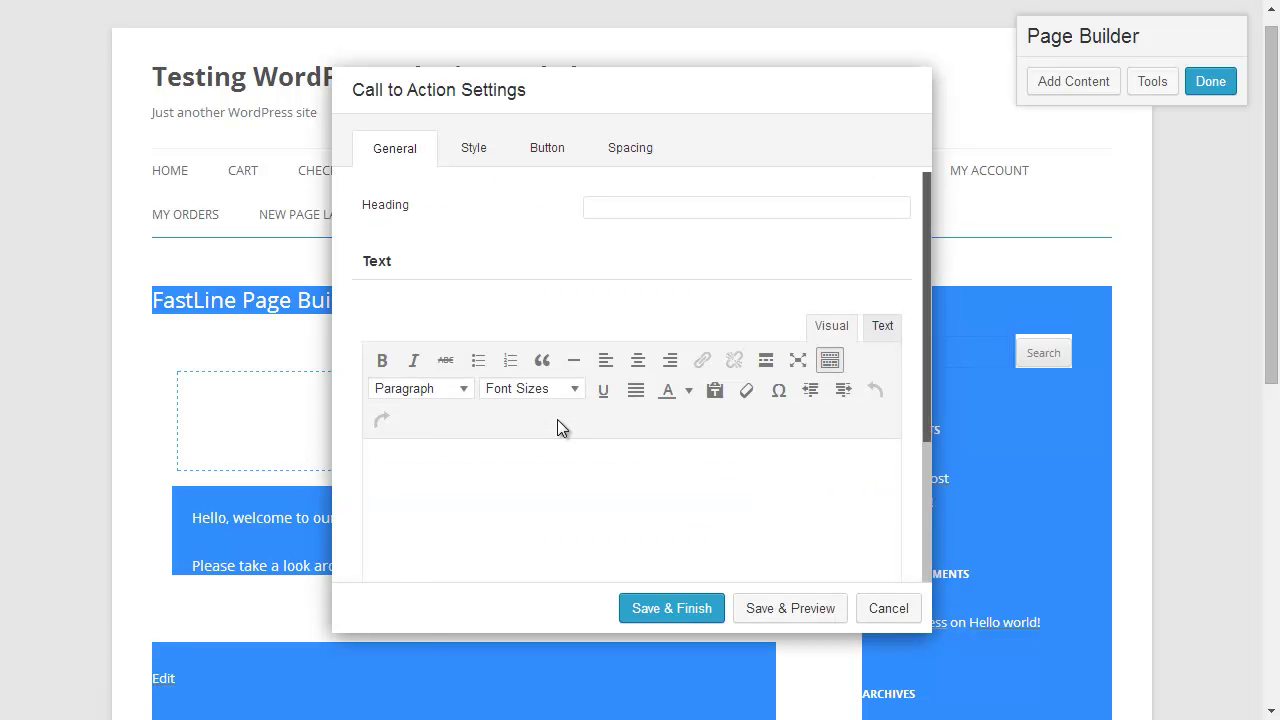
pyautogui.click(621, 204)
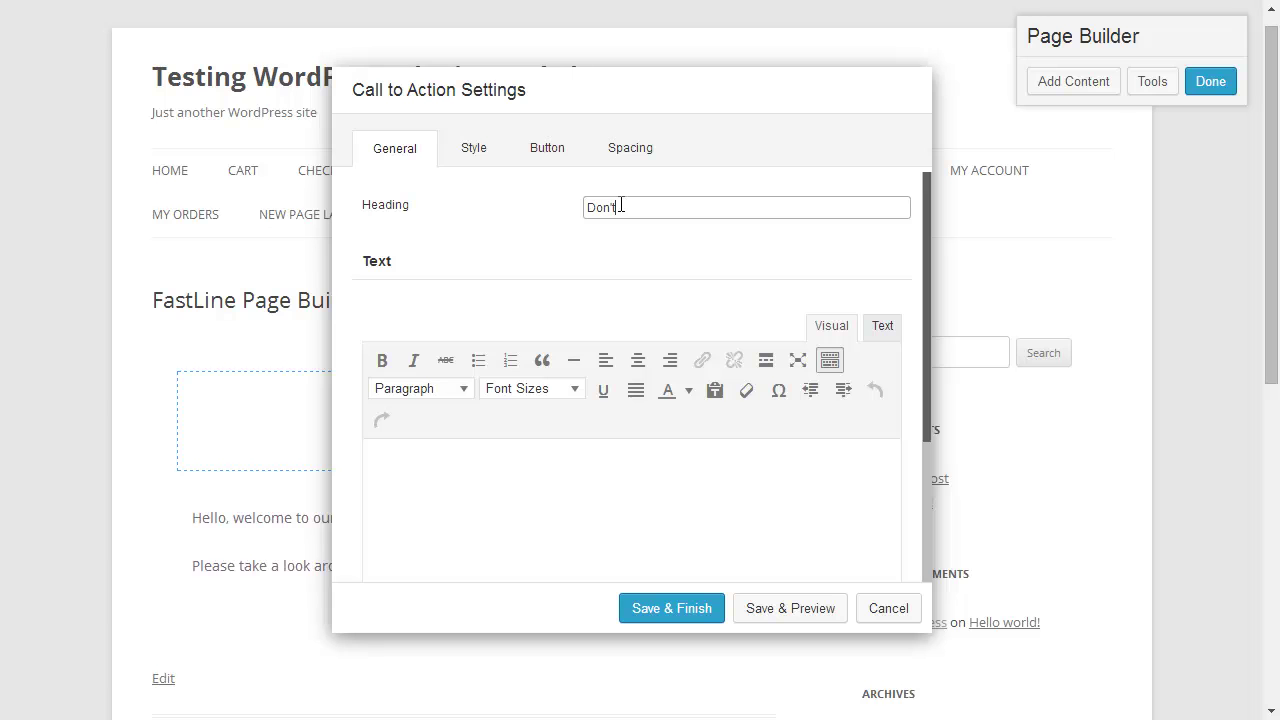
pyautogui.write("Don't forget to subsribe!c")
pyautogui.click(793, 471)
pyautogui.write('Joi')
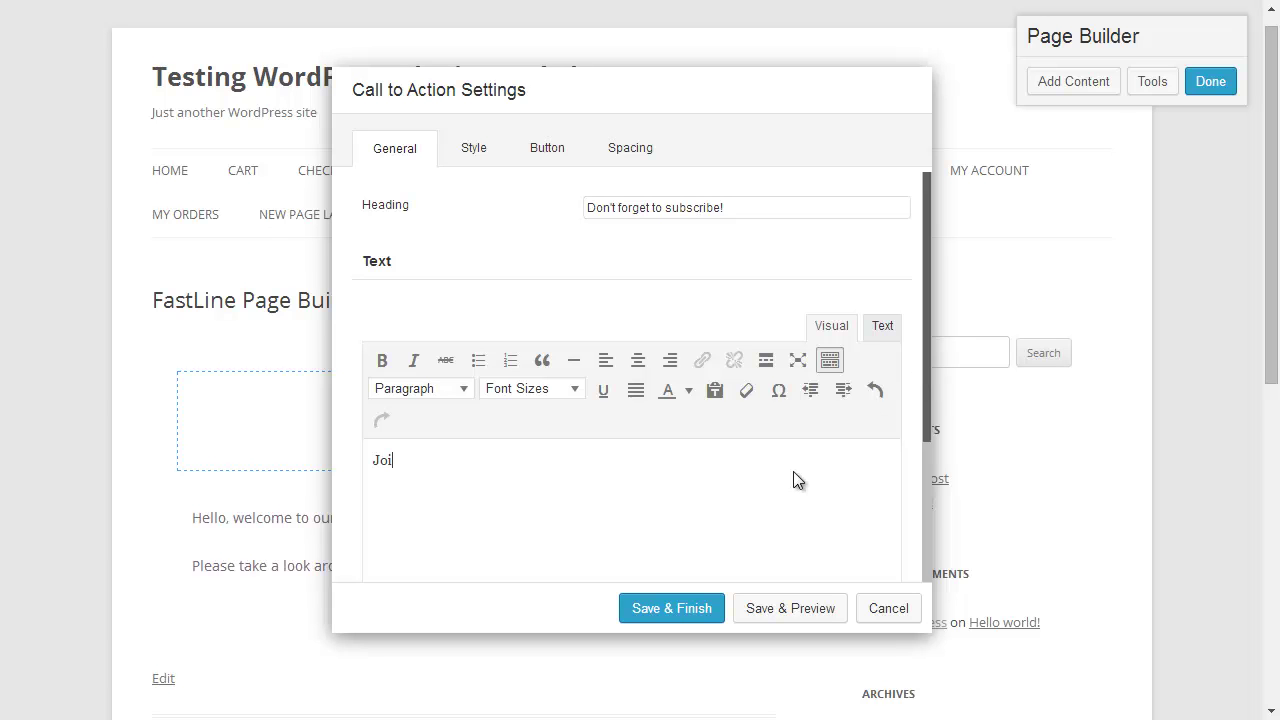
pyautogui.write('n our mailing list:')
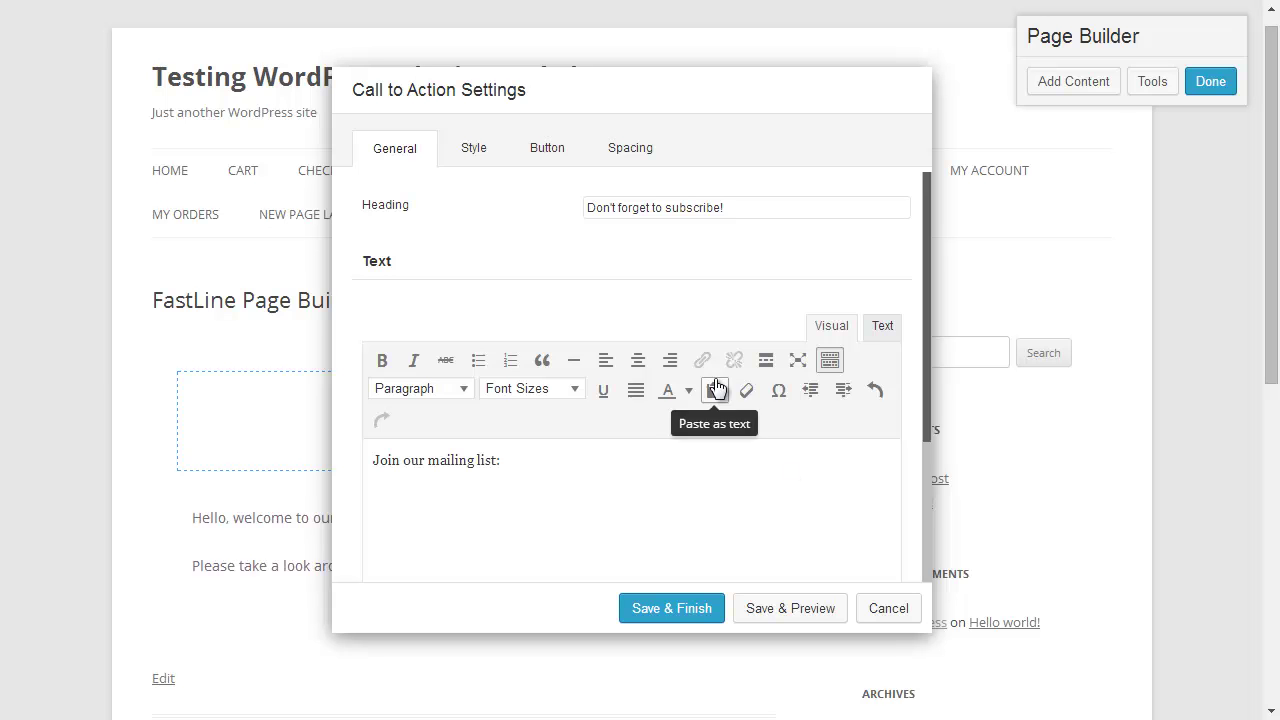
# Step: Set the button text of the call to action to "Subscribe"
pyautogui.click(554, 163)
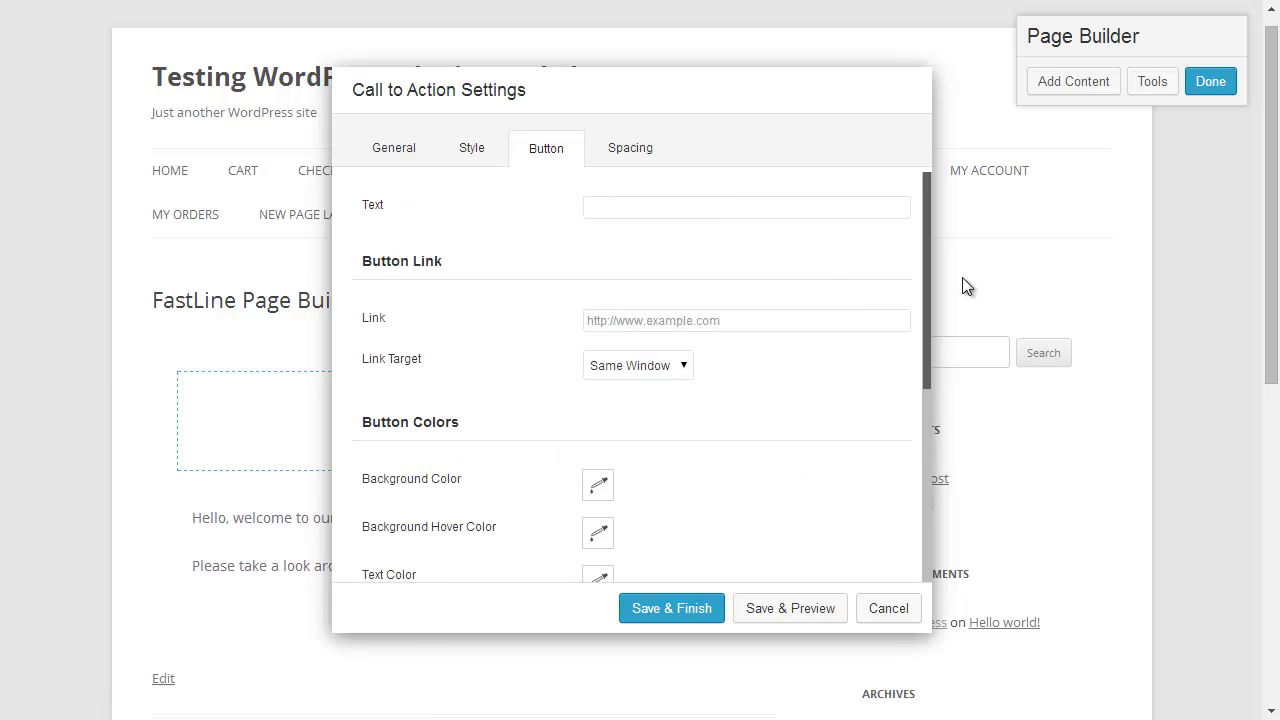
pyautogui.scroll(-3, 927, 262)
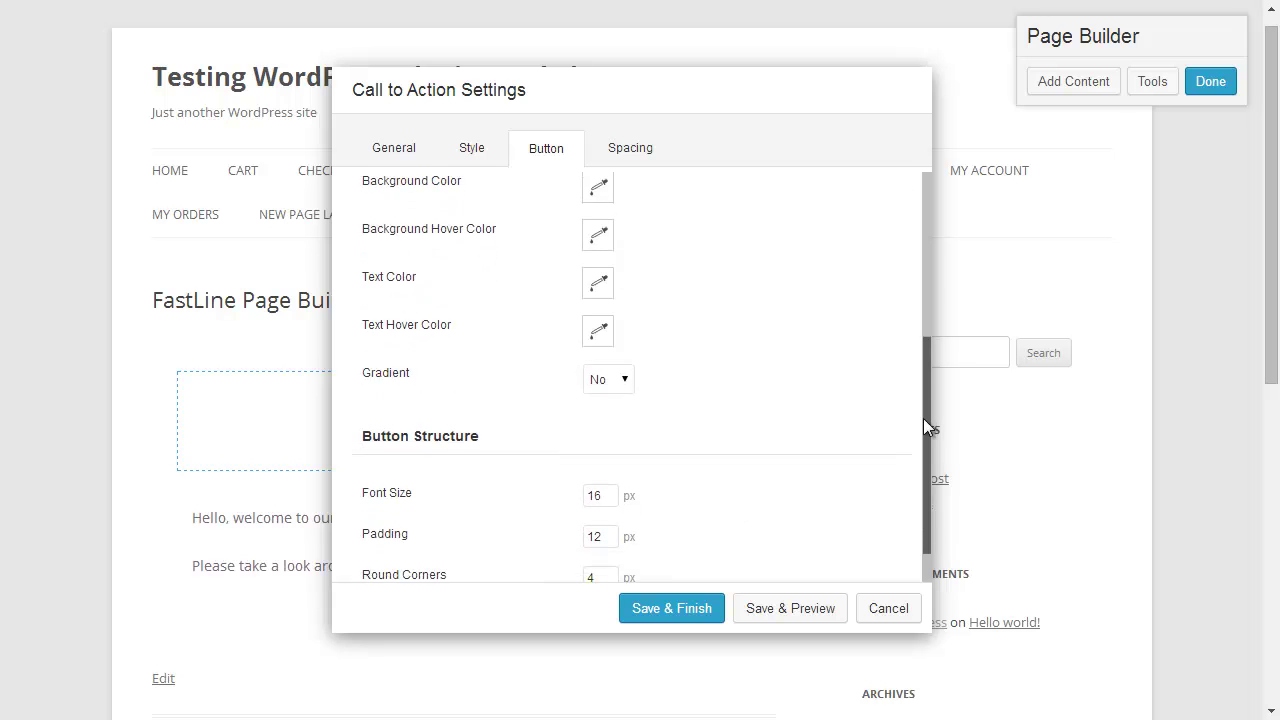
pyautogui.scroll(3, 916, 290)
pyautogui.click(648, 204)
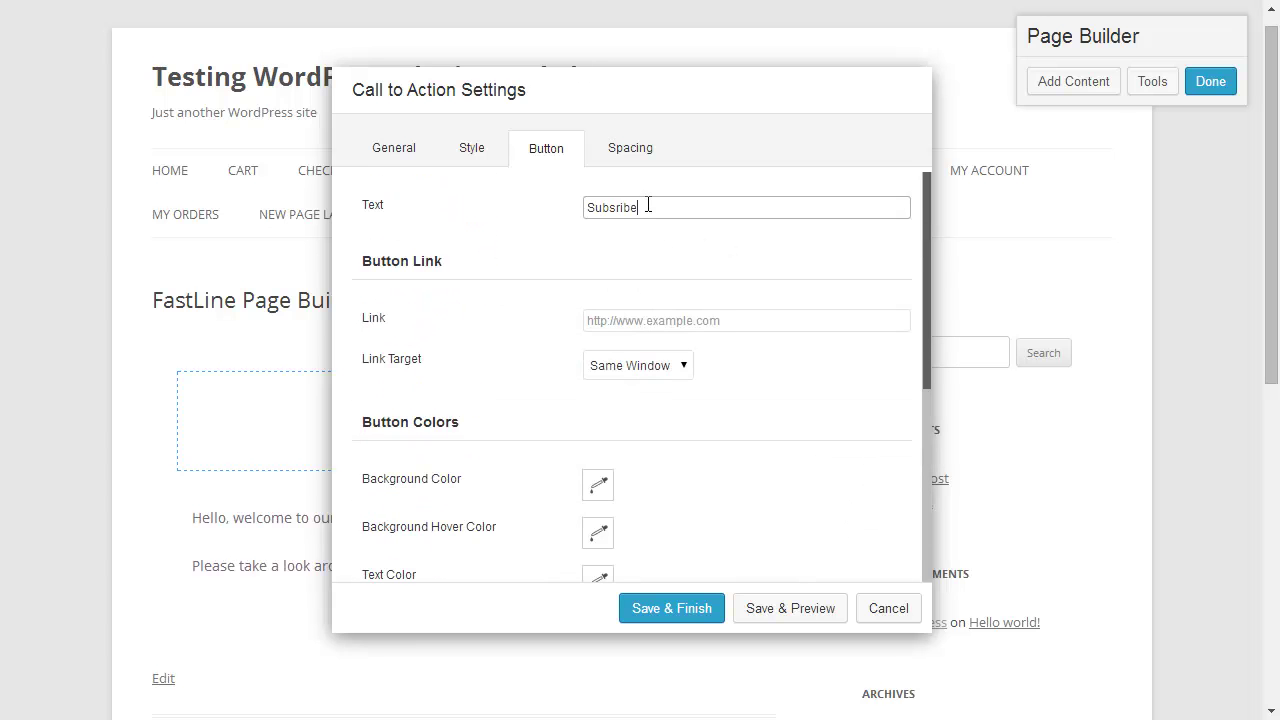
pyautogui.write('c')
# Step: Give the Subscribe button a bright magenta background color and white (ffffff) text
pyautogui.moveTo(931, 302); pyautogui.dragTo(923, 439)
pyautogui.click(610, 245)
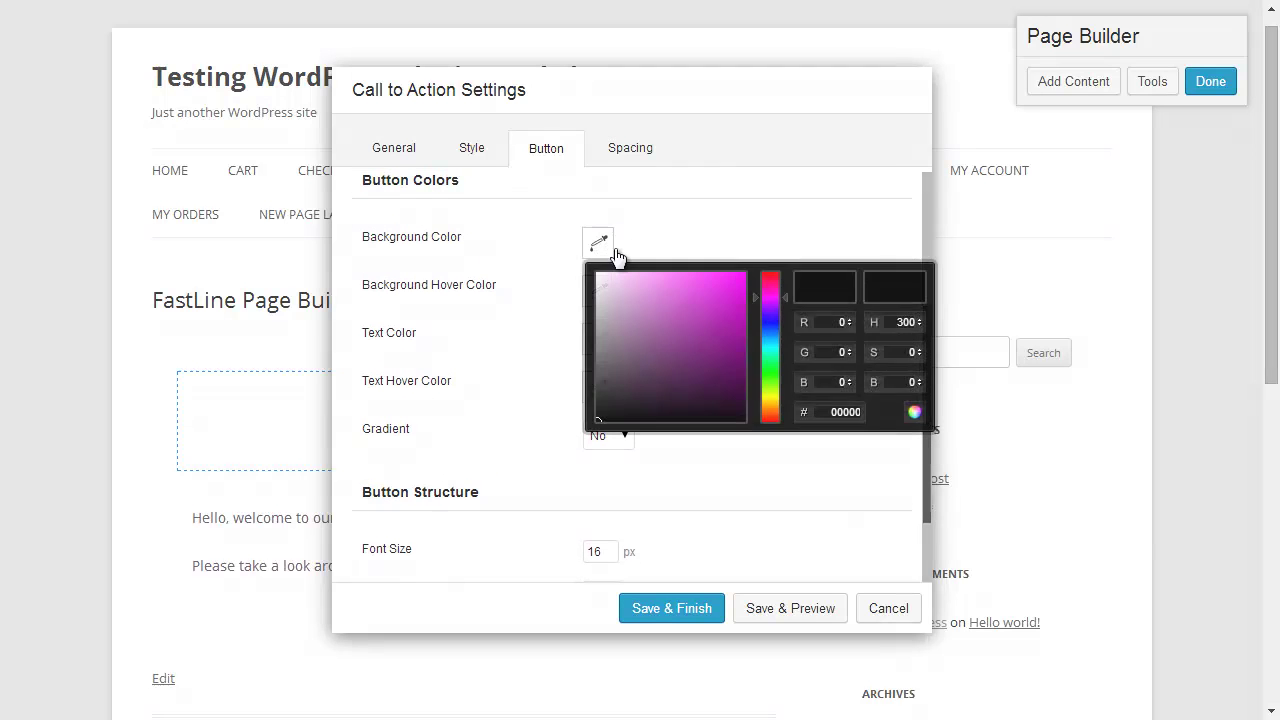
pyautogui.click(710, 291)
pyautogui.click(703, 240)
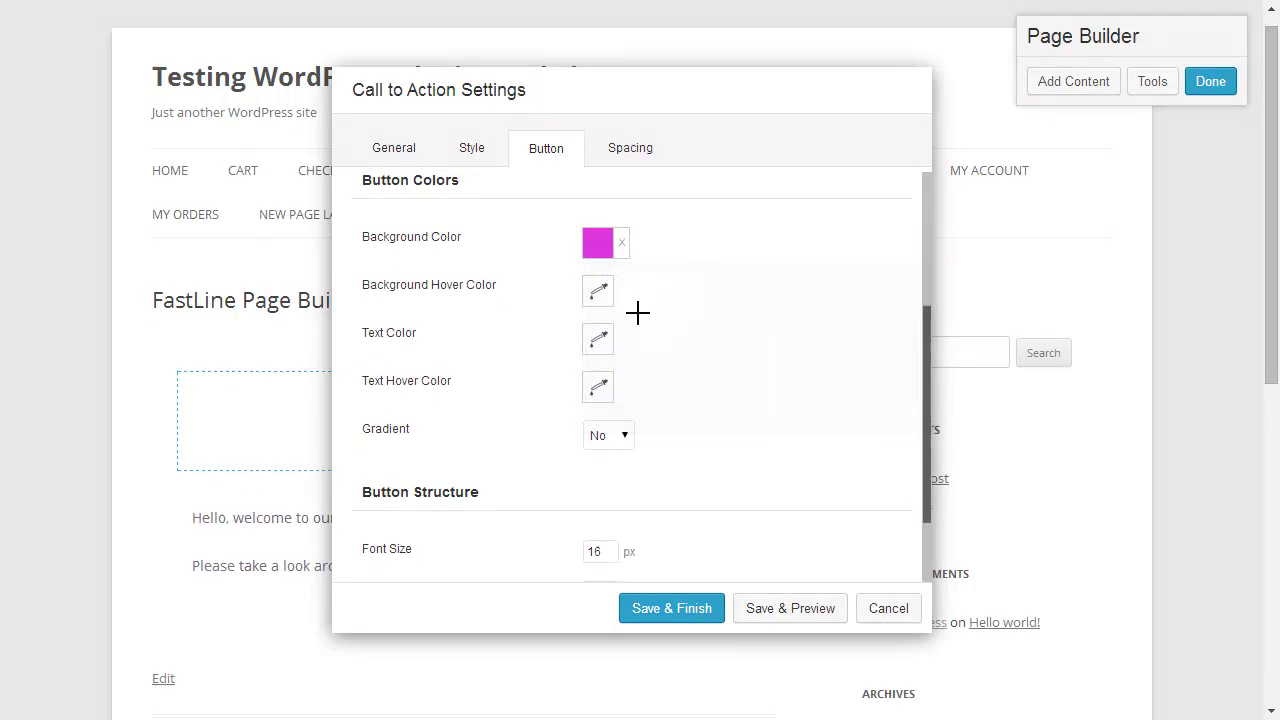
pyautogui.click(600, 340)
pyautogui.moveTo(669, 413); pyautogui.dragTo(585, 366)
pyautogui.click(781, 282)
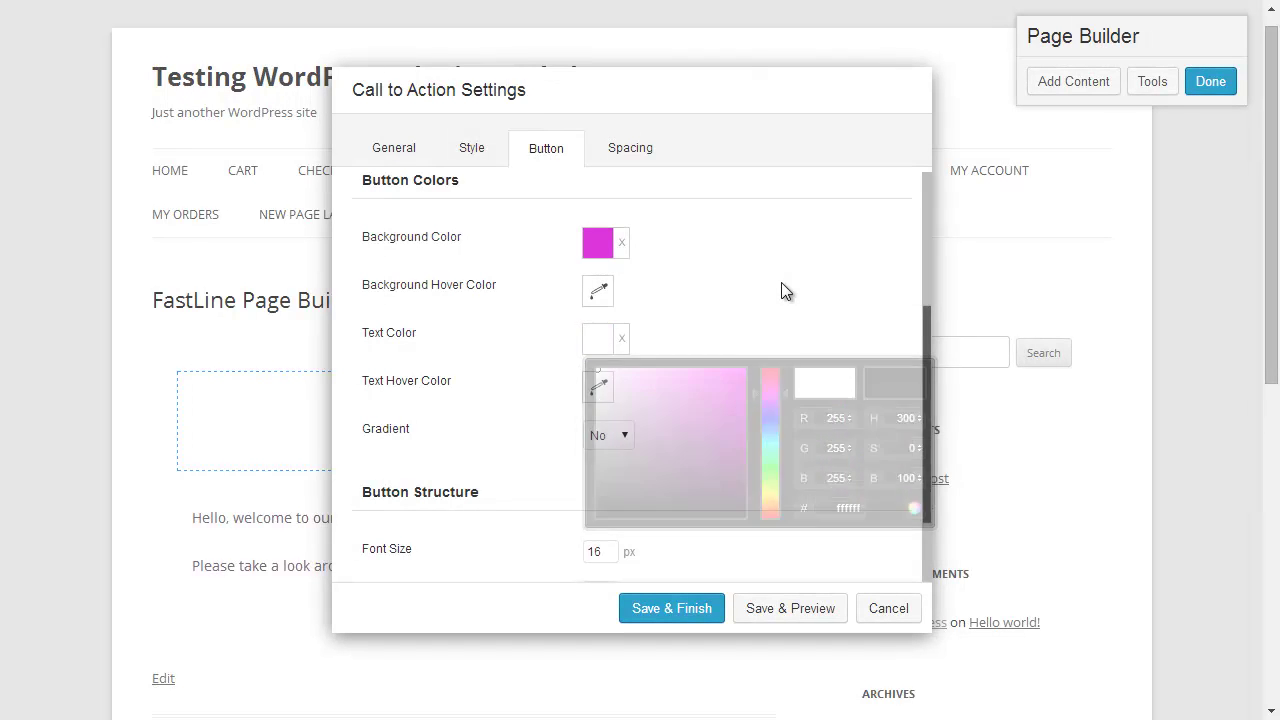
# Step: Save the finished call to action and publish the page changes
pyautogui.click(700, 612)
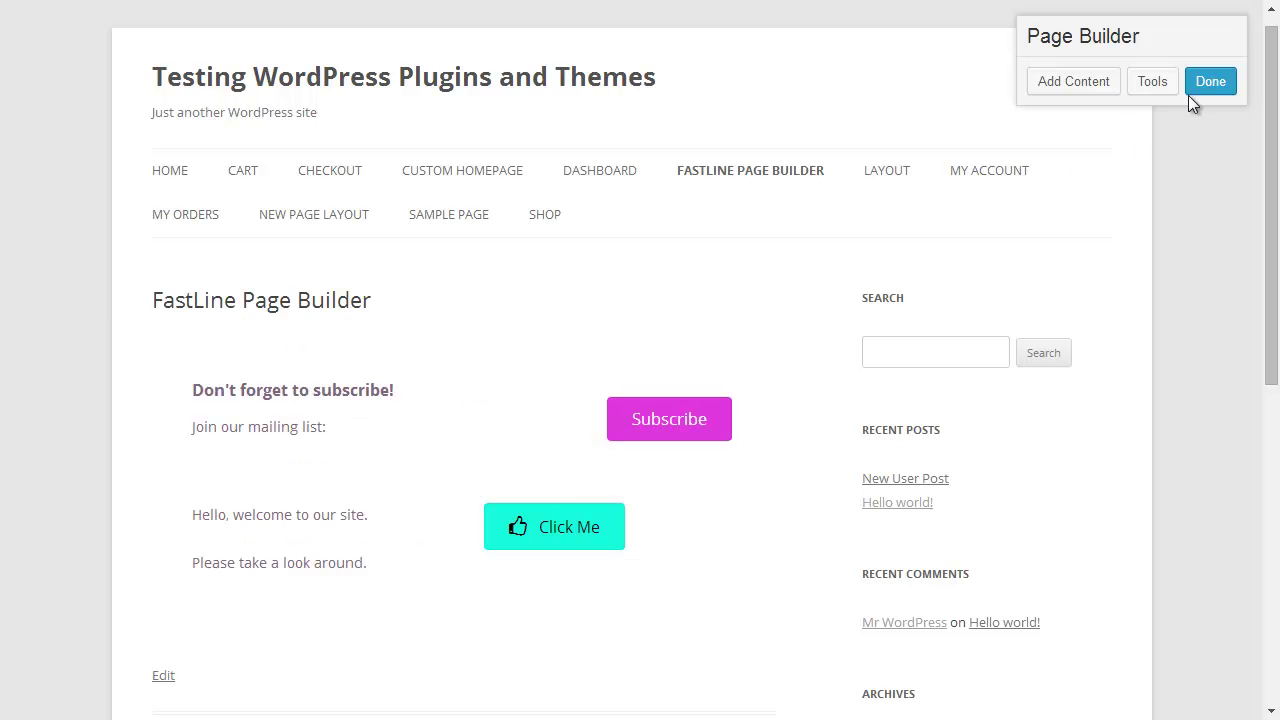
pyautogui.click(1199, 89)
pyautogui.click(645, 313)
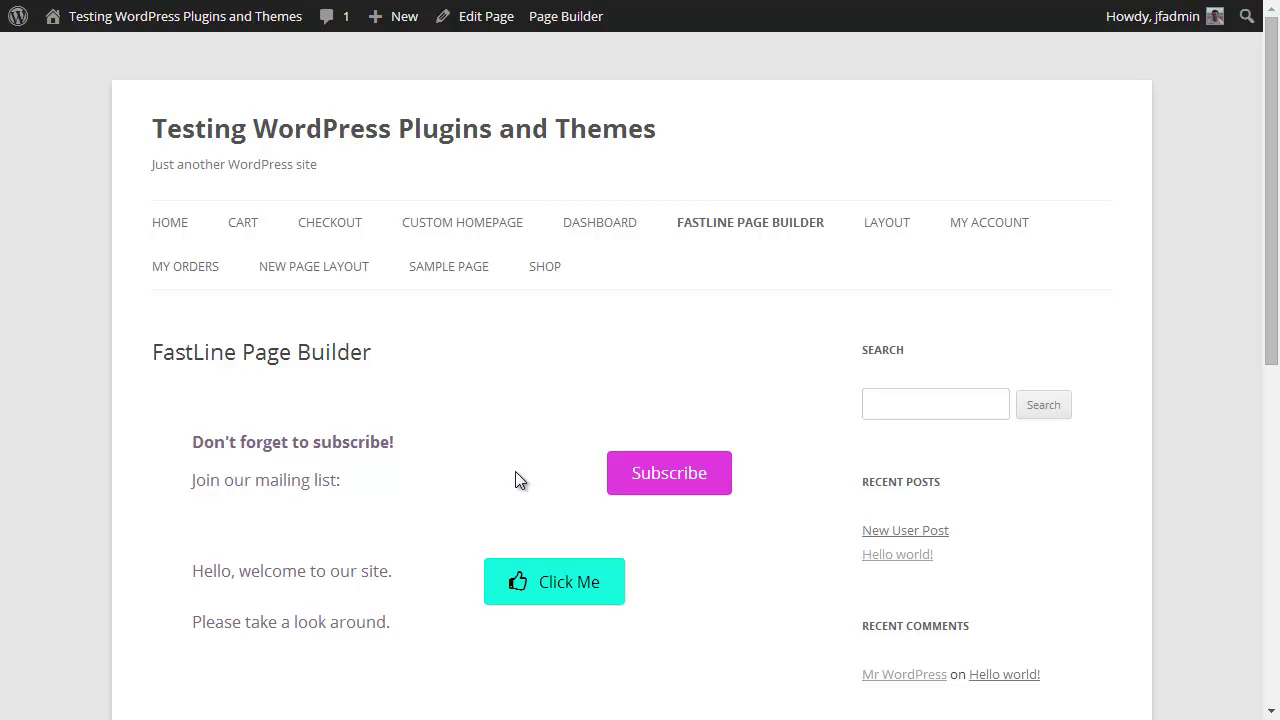
# Step: Create a new page titled "Testing Layouts" and save it as a draft
pyautogui.moveTo(398, 28)
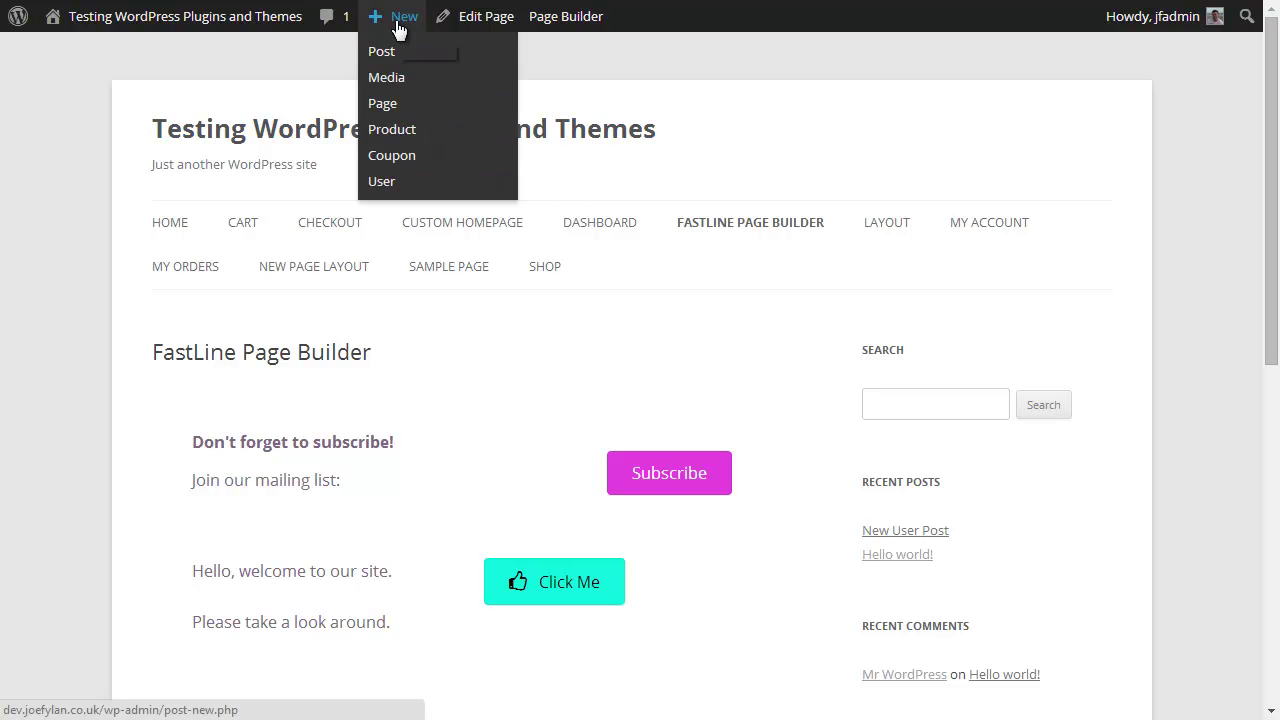
pyautogui.click(386, 105)
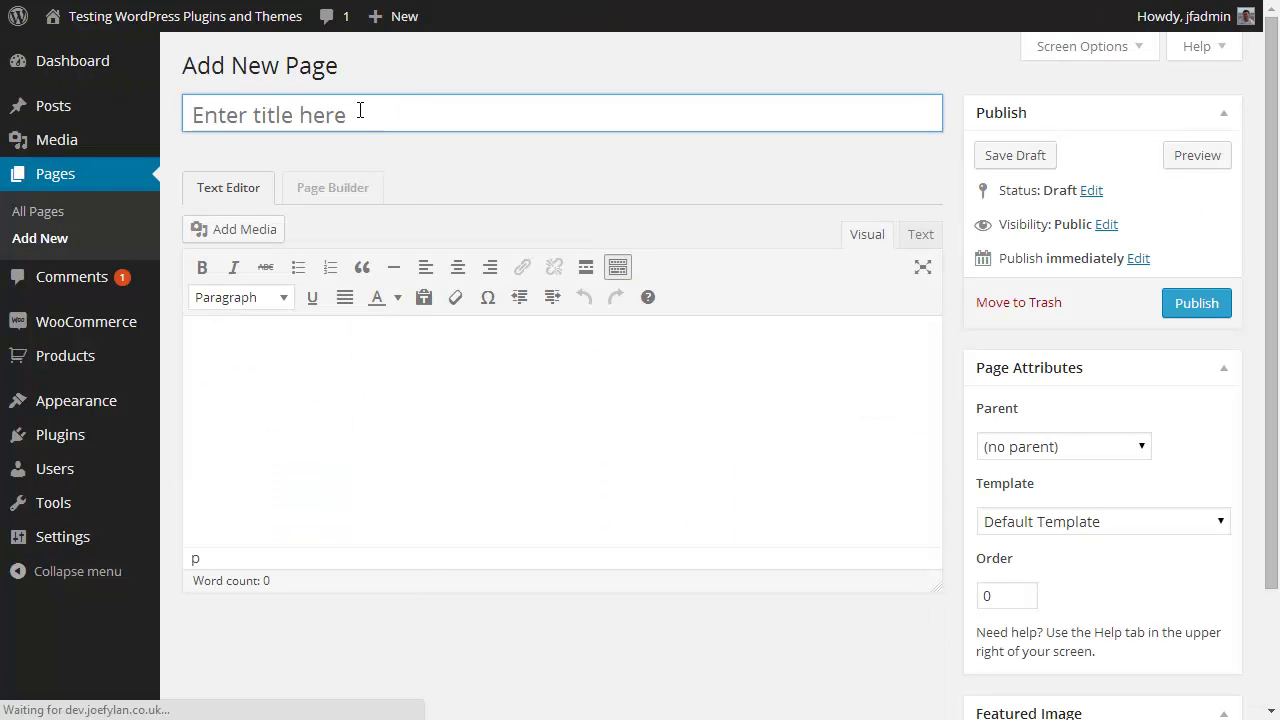
pyautogui.write('Testing Layouts')
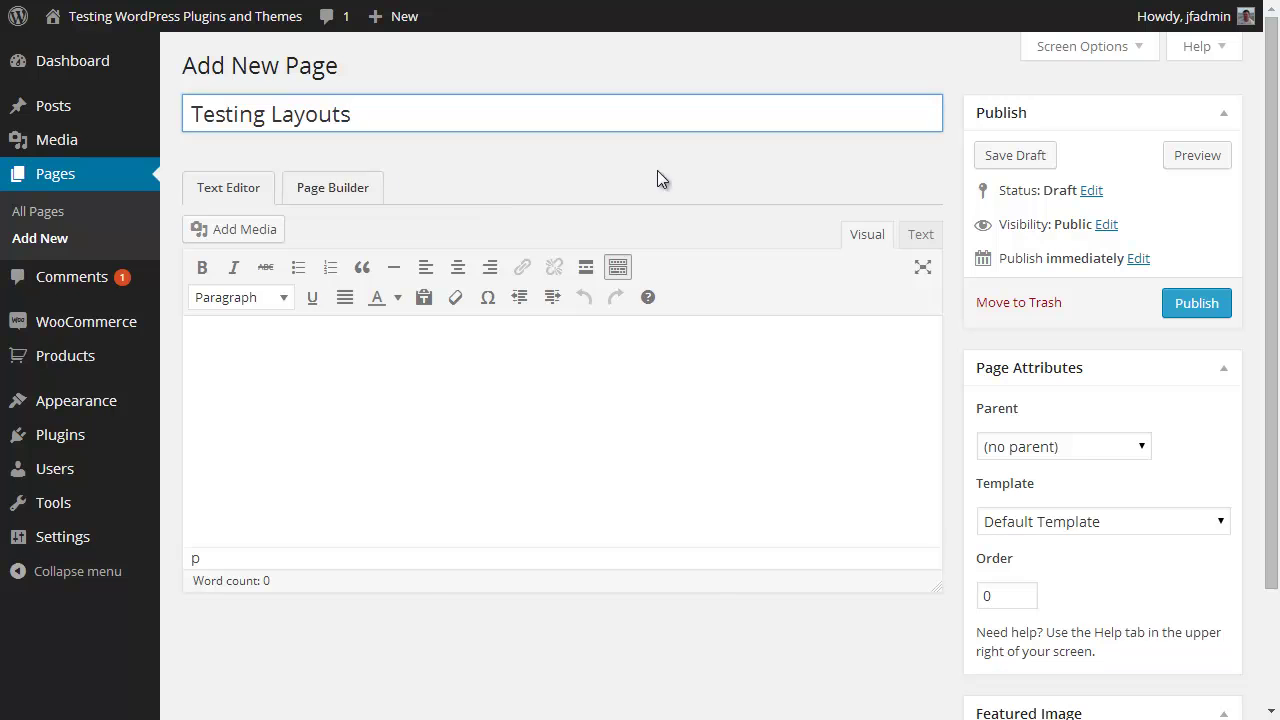
pyautogui.click(1014, 158)
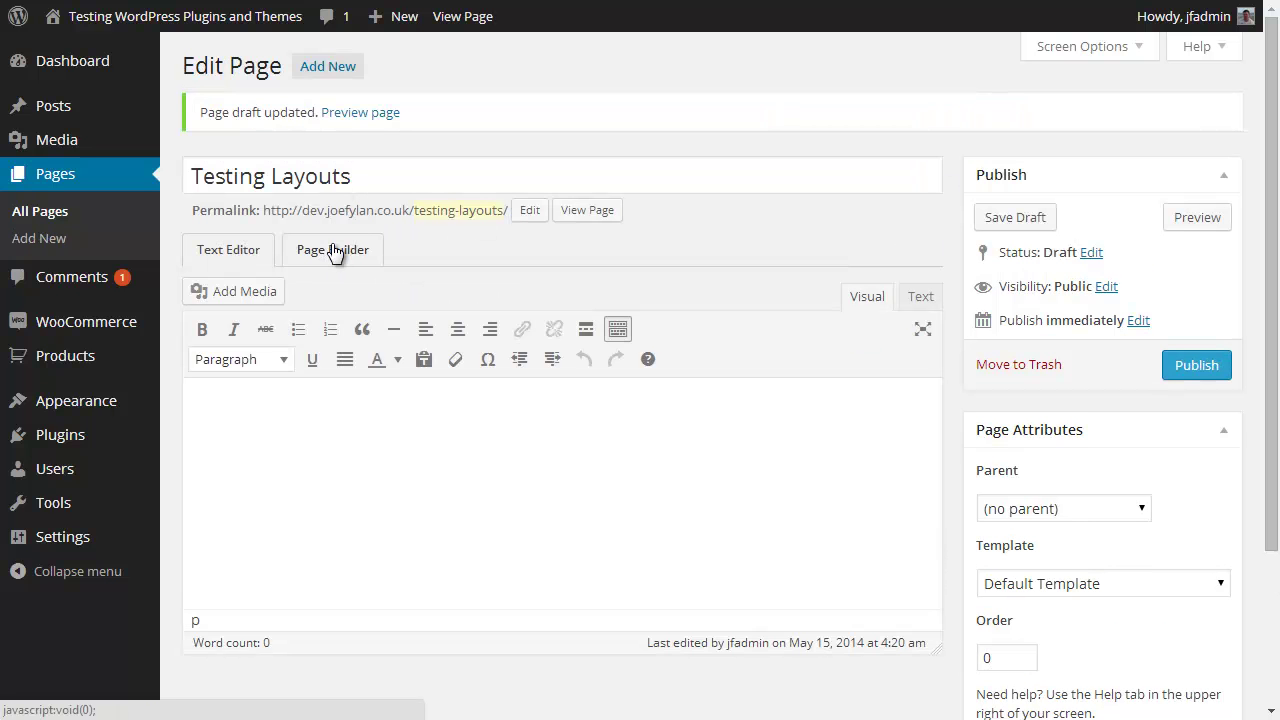
# Step: Launch the page builder for the Testing Layouts page and apply the Homepage 1 layout template
pyautogui.click(334, 252)
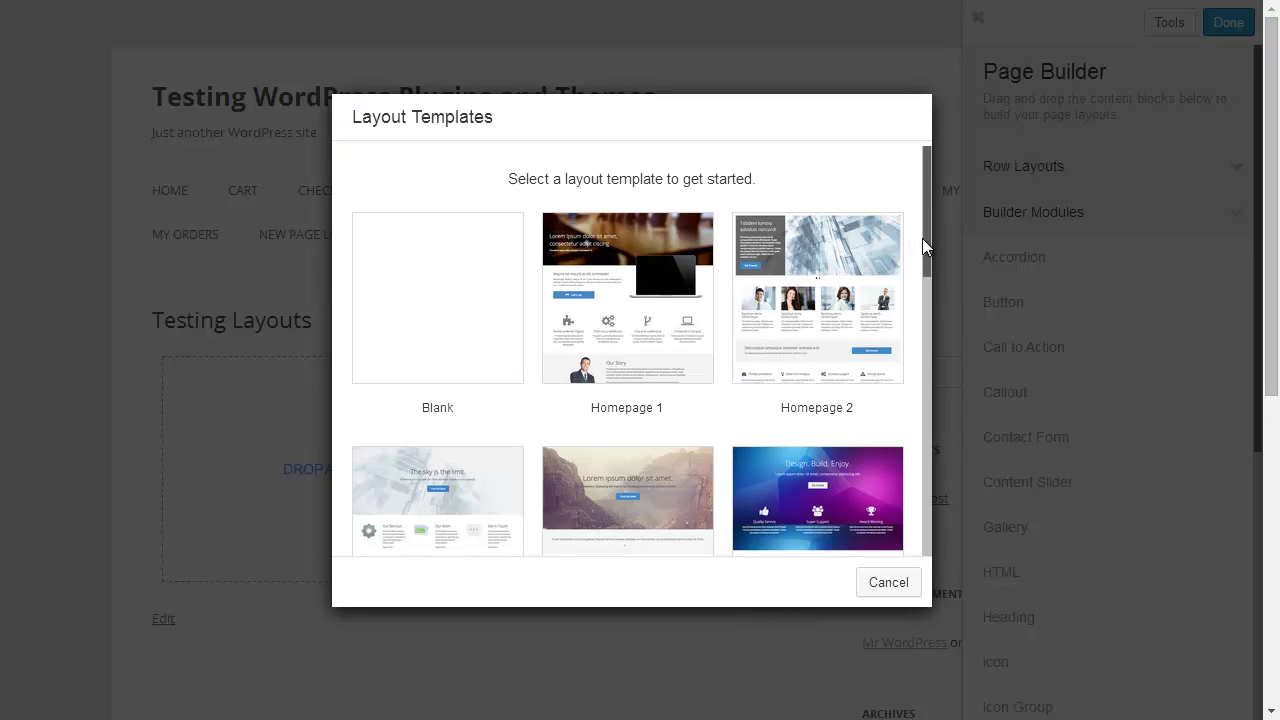
pyautogui.moveTo(928, 238)
pyautogui.mouseDown()
pyautogui.moveTo(929, 508)
pyautogui.moveTo(923, 245)
pyautogui.mouseUp()
pyautogui.click(688, 283)
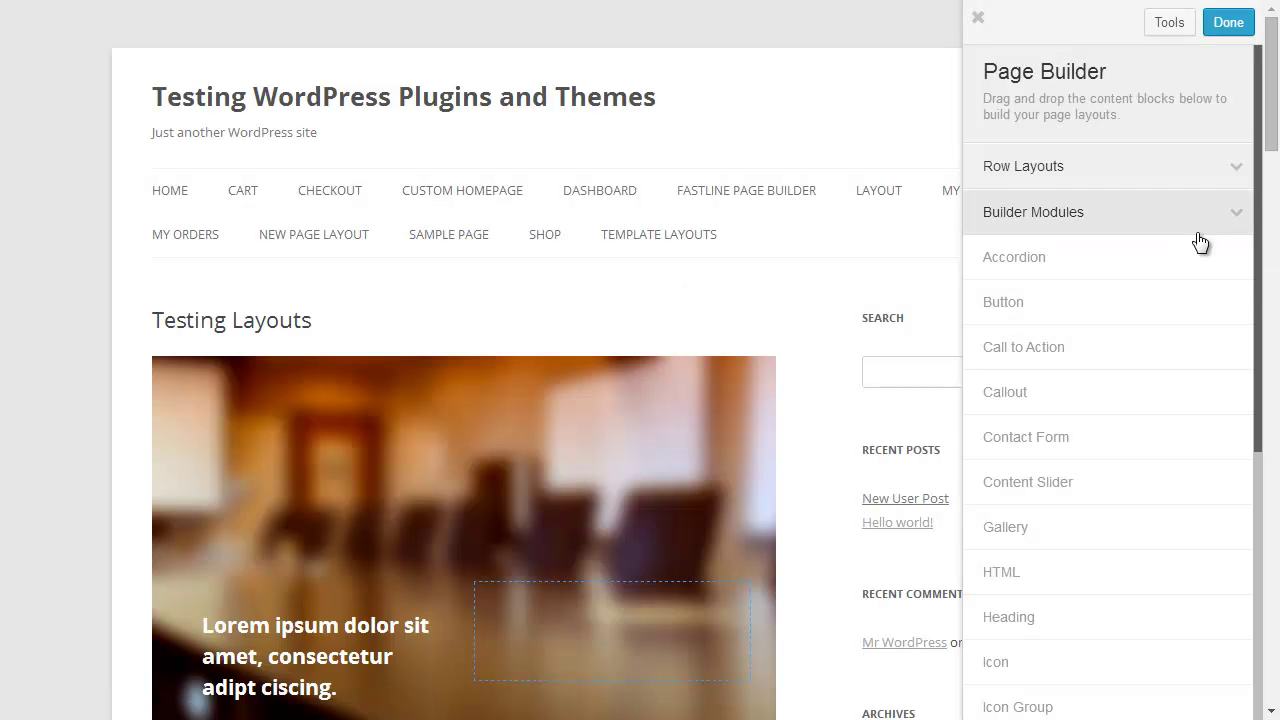
# Step: Replace the heading in the banner's text module with "Welcome to our site."
pyautogui.moveTo(1270, 145); pyautogui.dragTo(1275, 198)
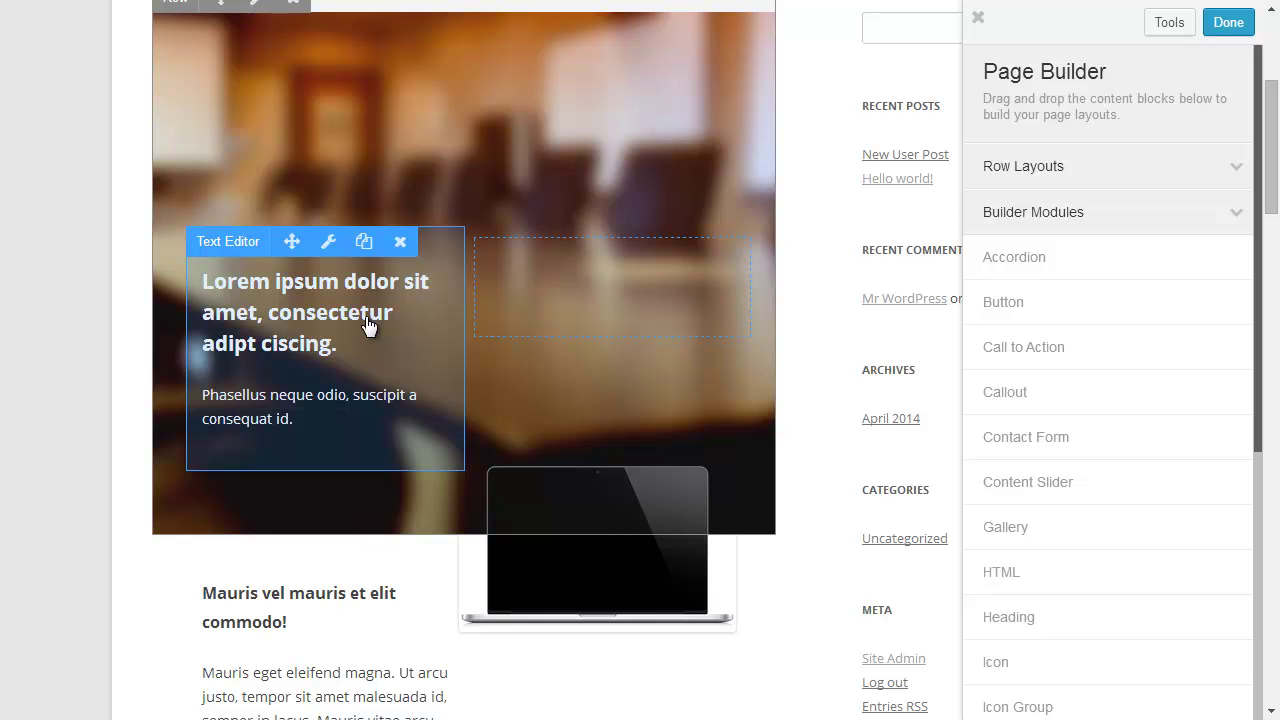
pyautogui.click(241, 239)
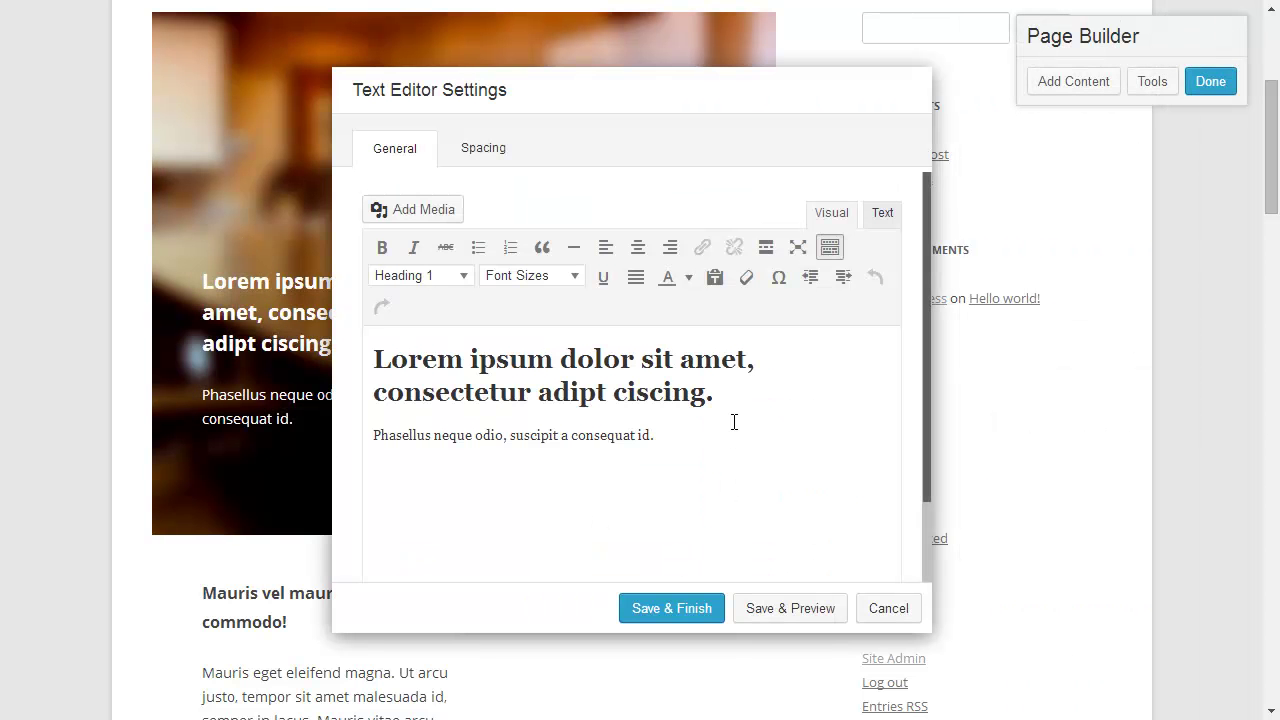
pyautogui.moveTo(725, 395); pyautogui.dragTo(360, 373)
pyautogui.write('Welc')
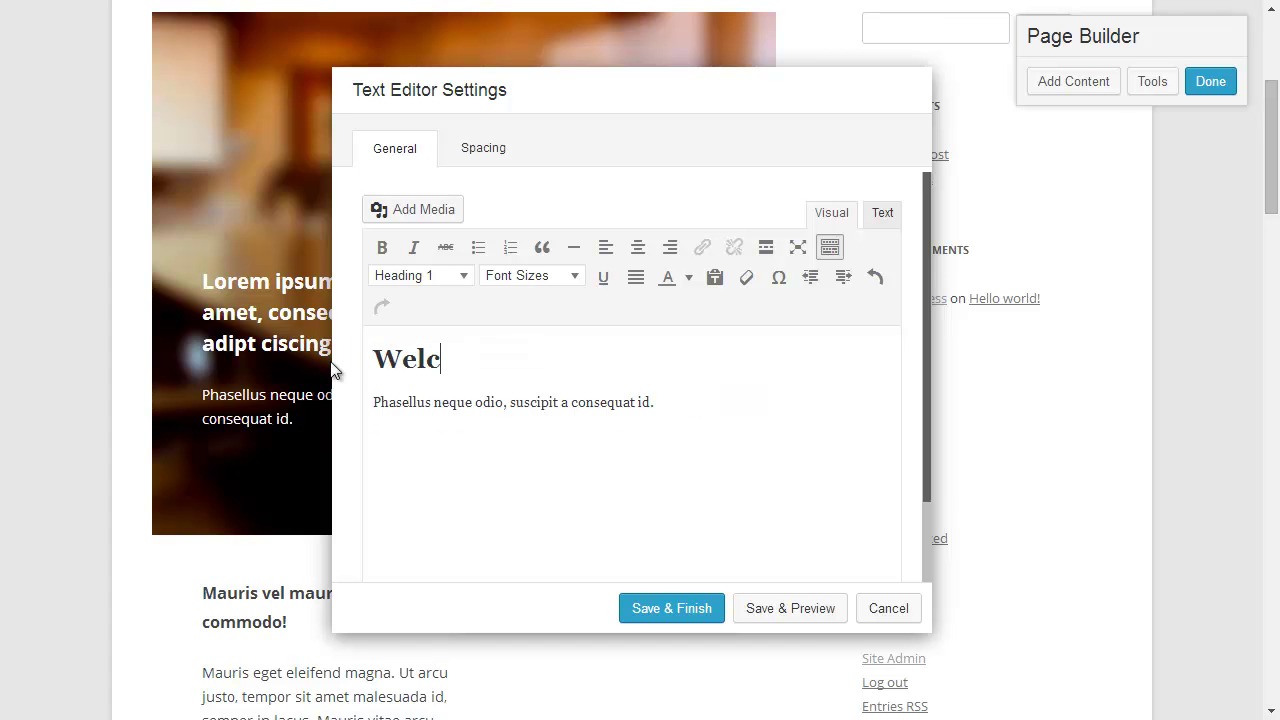
pyautogui.write('ome to our site.')
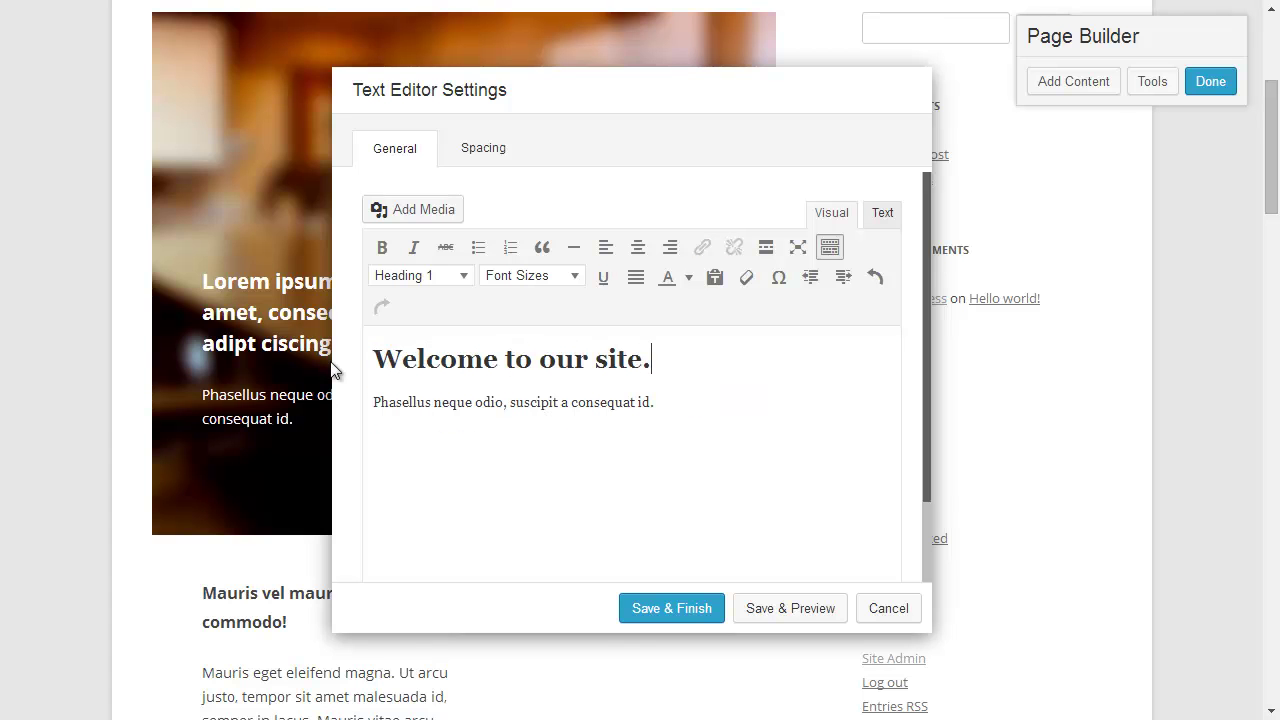
# Step: Replace the paragraph below the banner heading with "We hope you like it." and save the text module
pyautogui.press('Right')
pyautogui.hotkey('shift', 'End')
pyautogui.write('We hope you like it.')
pyautogui.click(638, 609)
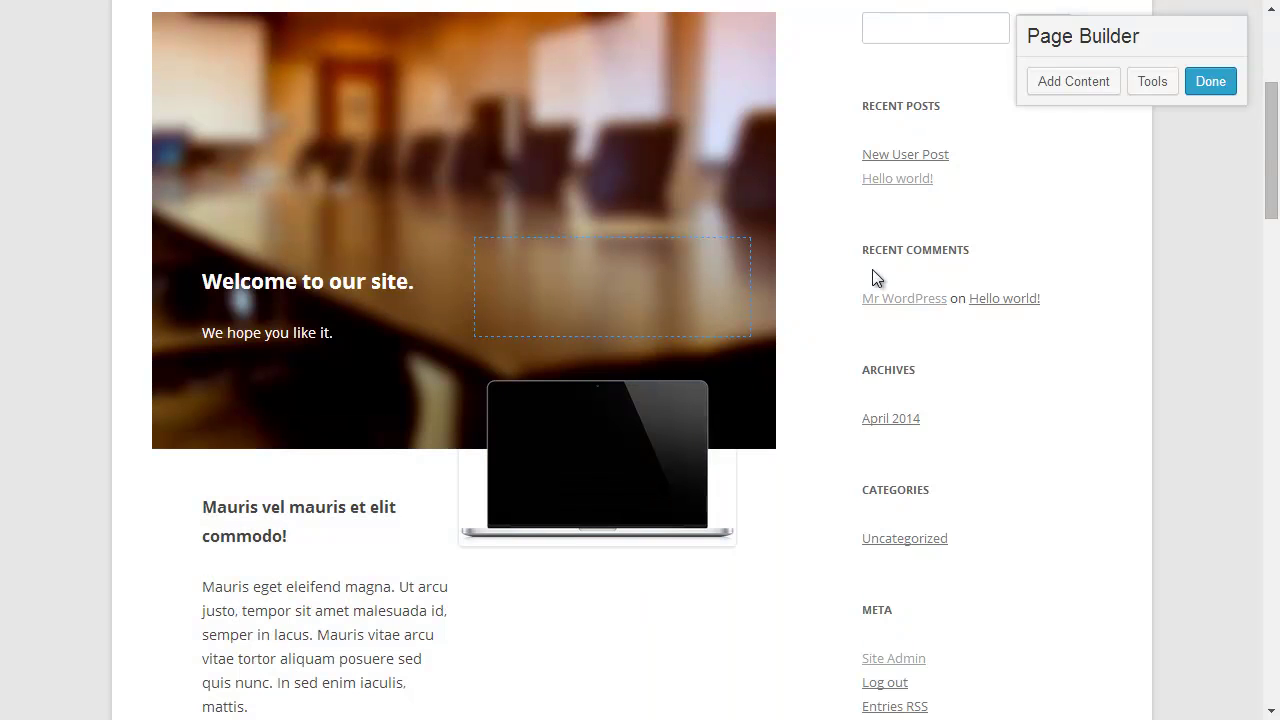
pyautogui.click(1087, 92)
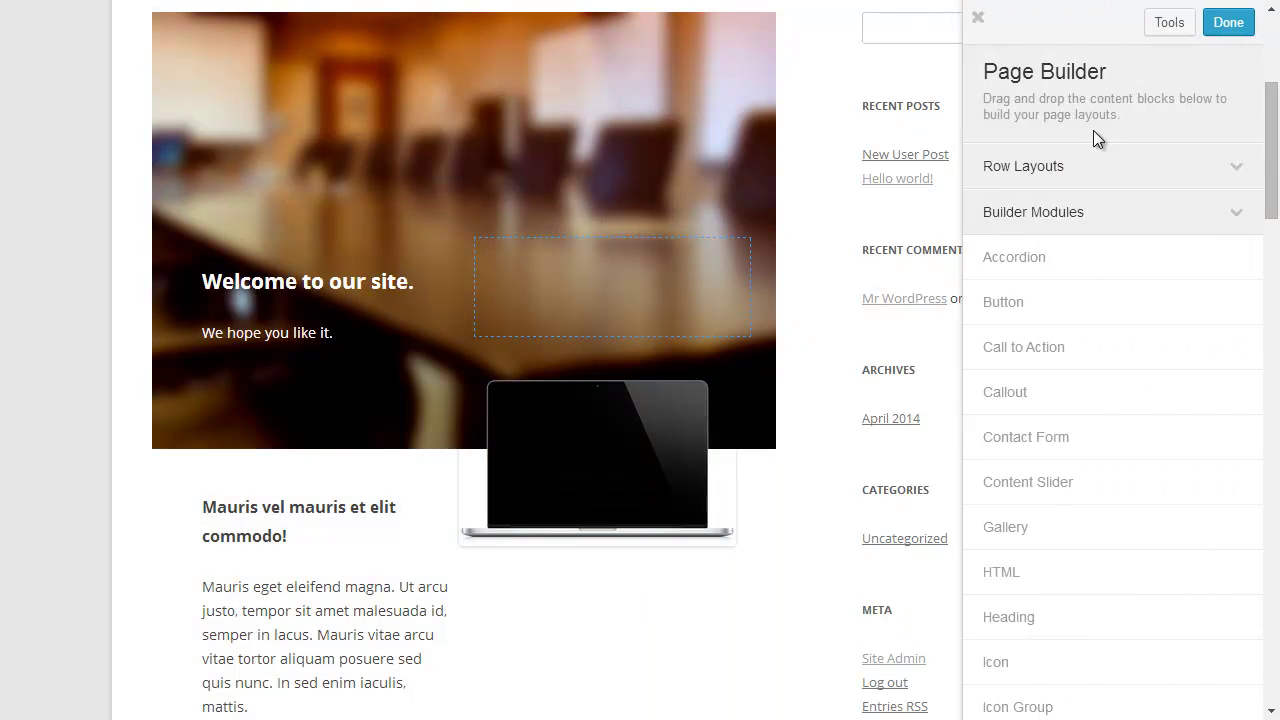
pyautogui.click(1101, 170)
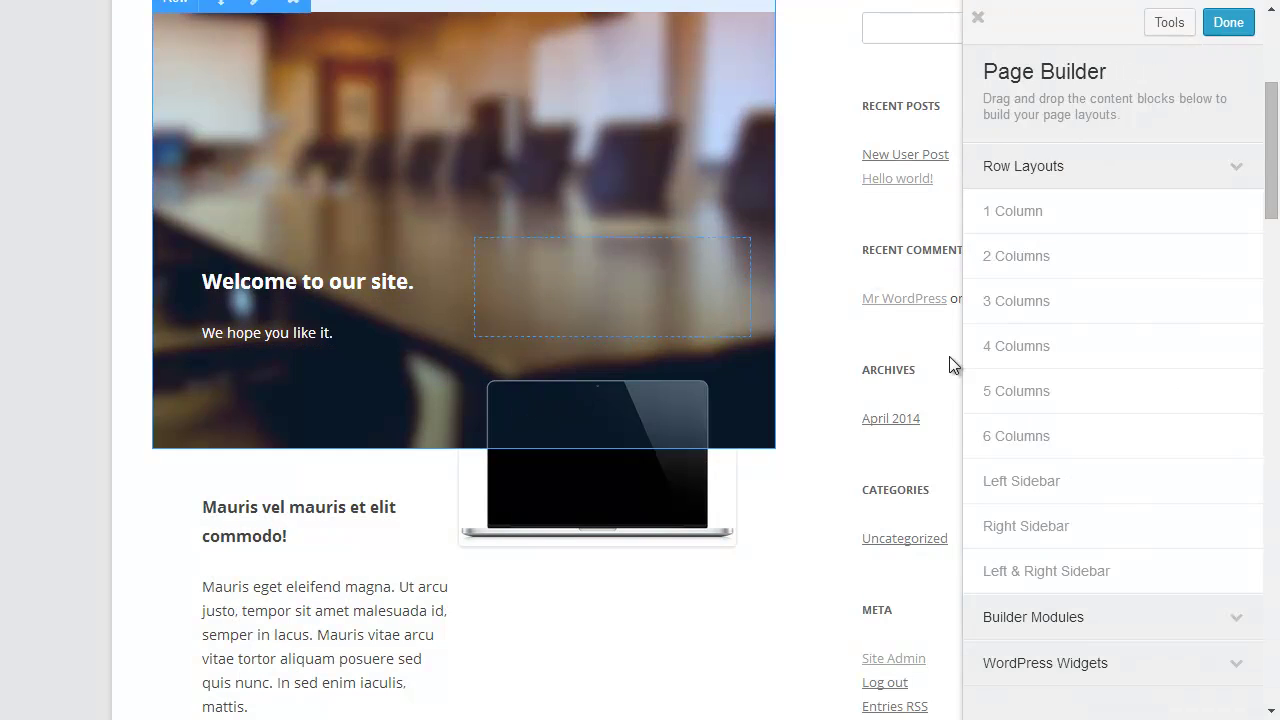
pyautogui.click(1162, 180)
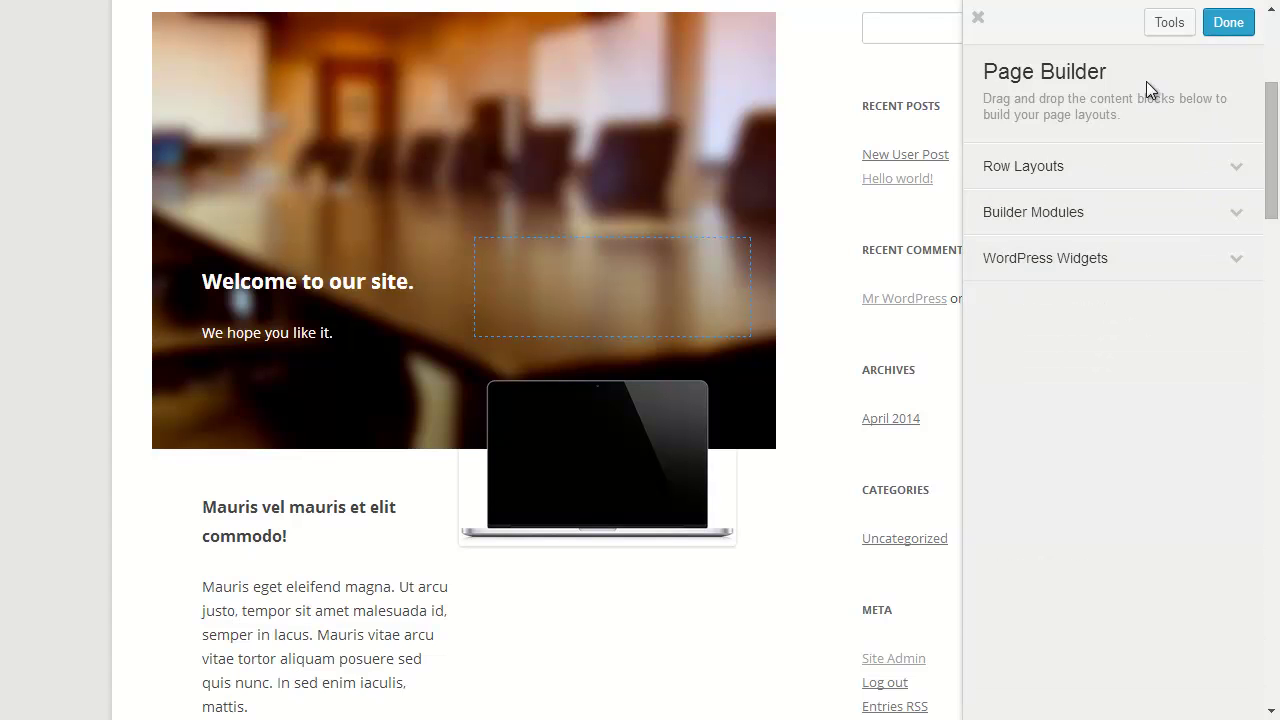
# Step: Finish the page builder session, publish the changes, and review the published Testing Layouts page
pyautogui.click(1229, 28)
pyautogui.click(622, 300)
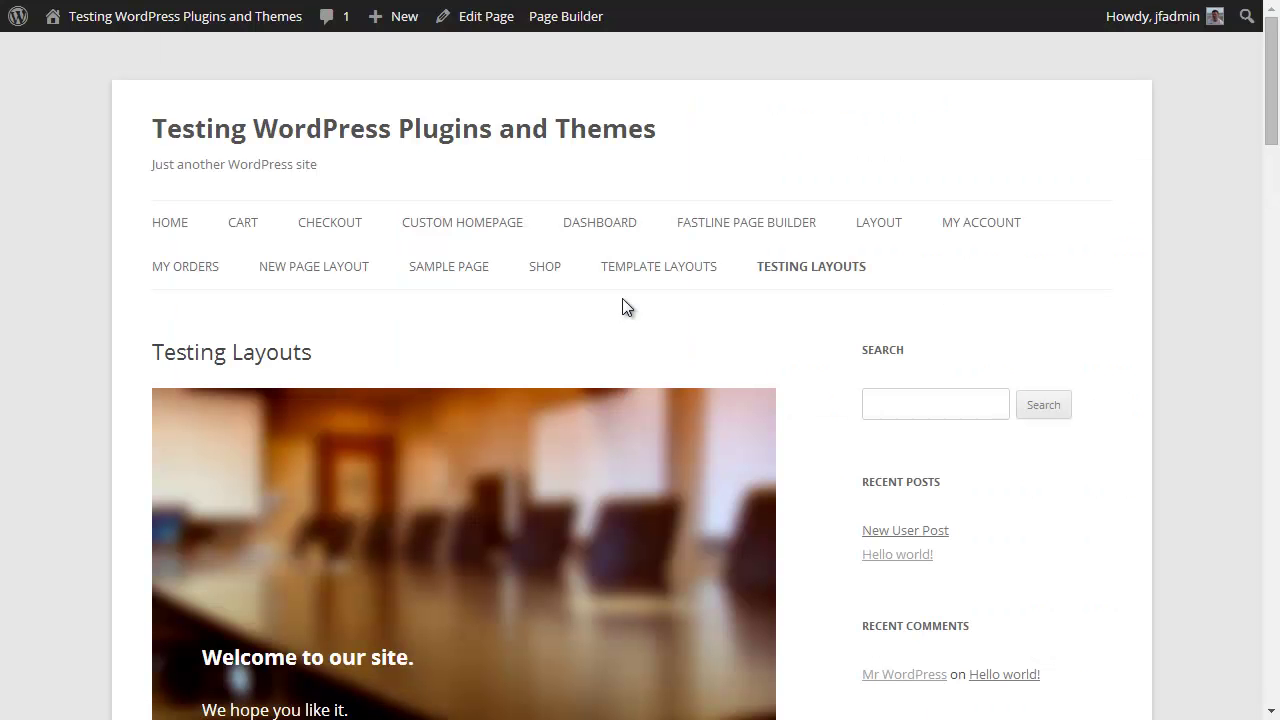
pyautogui.moveTo(1276, 123)
pyautogui.mouseDown()
pyautogui.moveTo(1277, 372)
pyautogui.moveTo(1277, 141)
pyautogui.mouseUp()
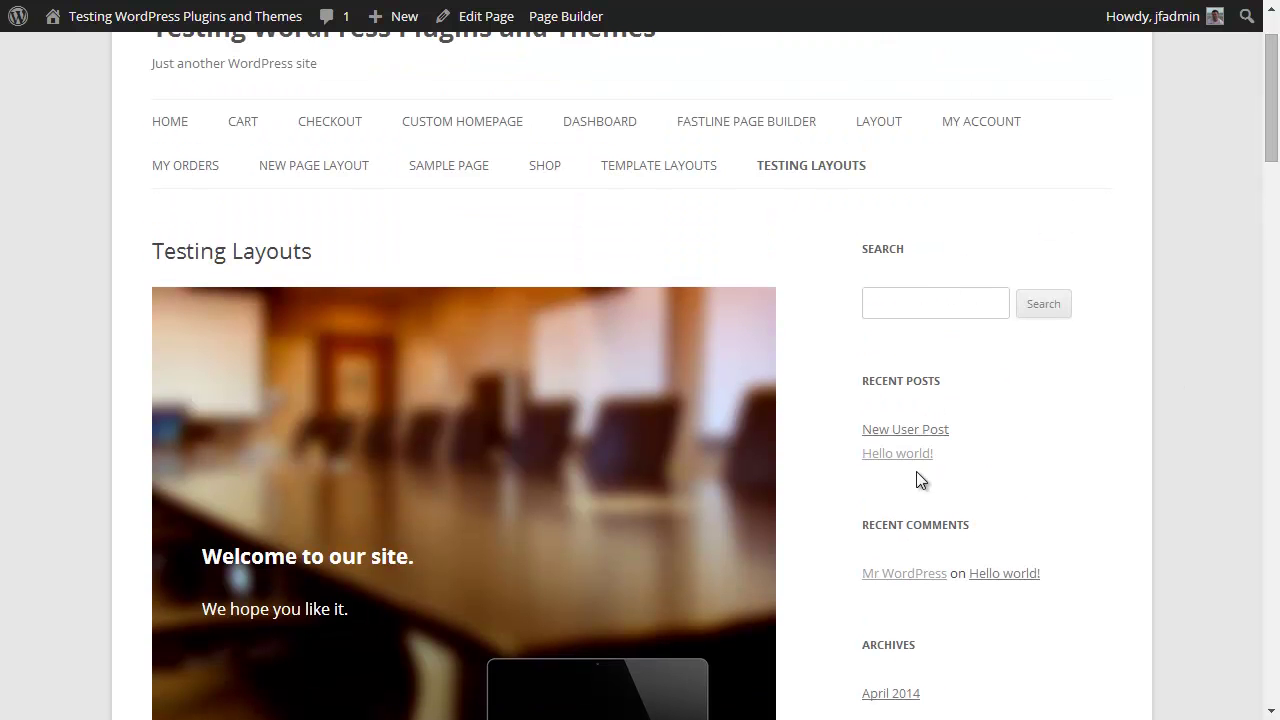
pyautogui.moveTo(1270, 150)
pyautogui.mouseDown()
pyautogui.moveTo(1270, 215)
pyautogui.moveTo(1270, 128)
pyautogui.moveTo(1270, 643)
pyautogui.moveTo(1276, 136)
pyautogui.mouseUp()
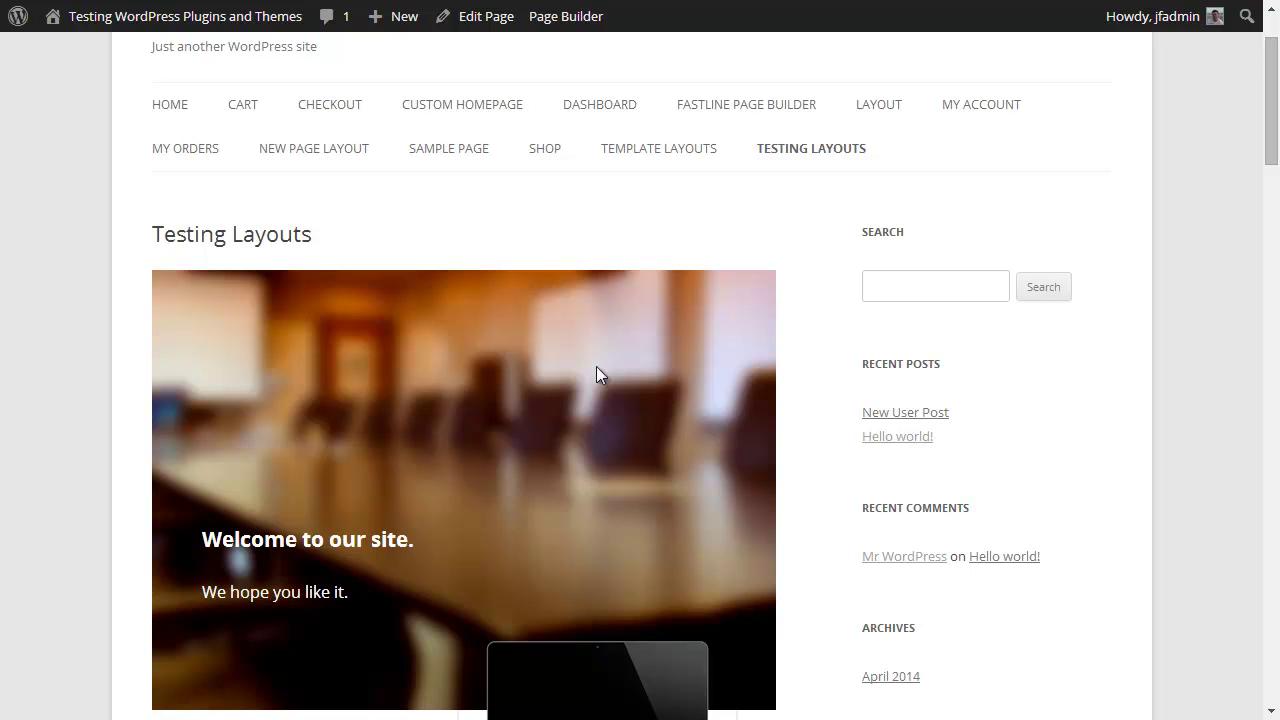
pyautogui.moveTo(1273, 112); pyautogui.dragTo(1272, 86)
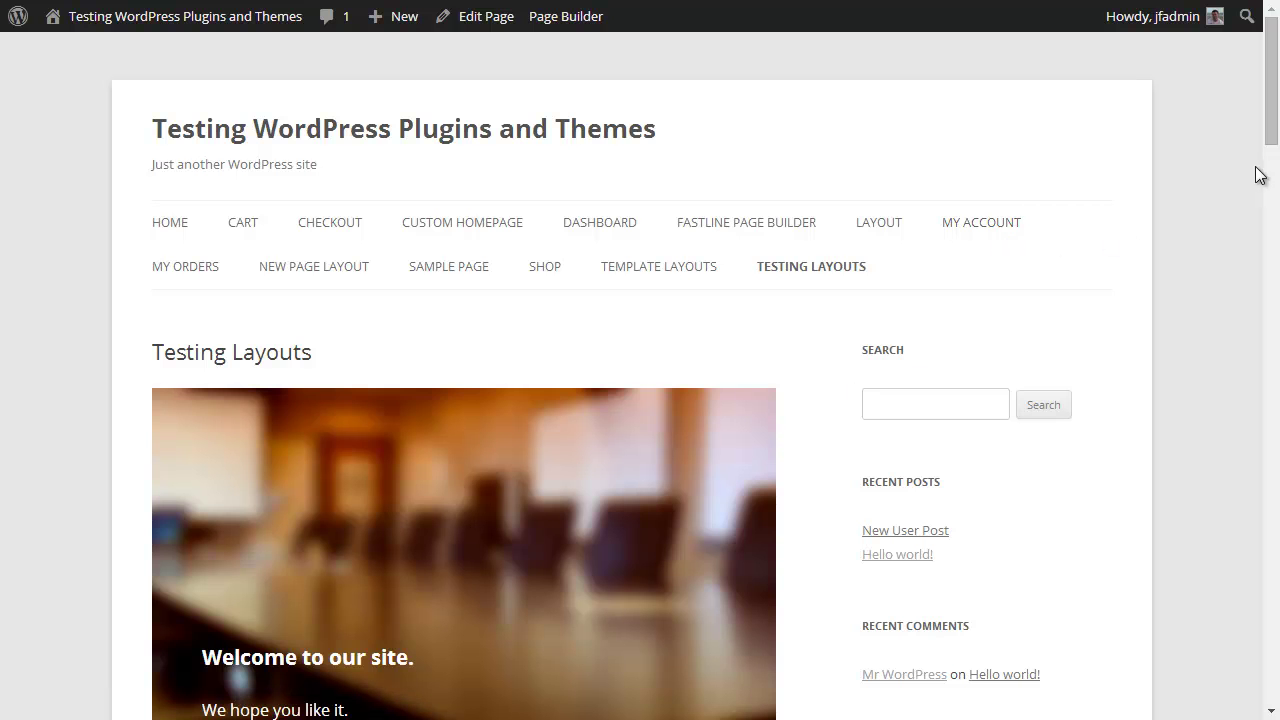
pyautogui.moveTo(1266, 119)
pyautogui.mouseDown()
pyautogui.moveTo(1273, 283)
pyautogui.moveTo(1271, 102)
pyautogui.mouseUp()
# Step: Change the Testing Layouts page's template to Full-width Page Template, No Sidebar and update the page
pyautogui.click(476, 17)
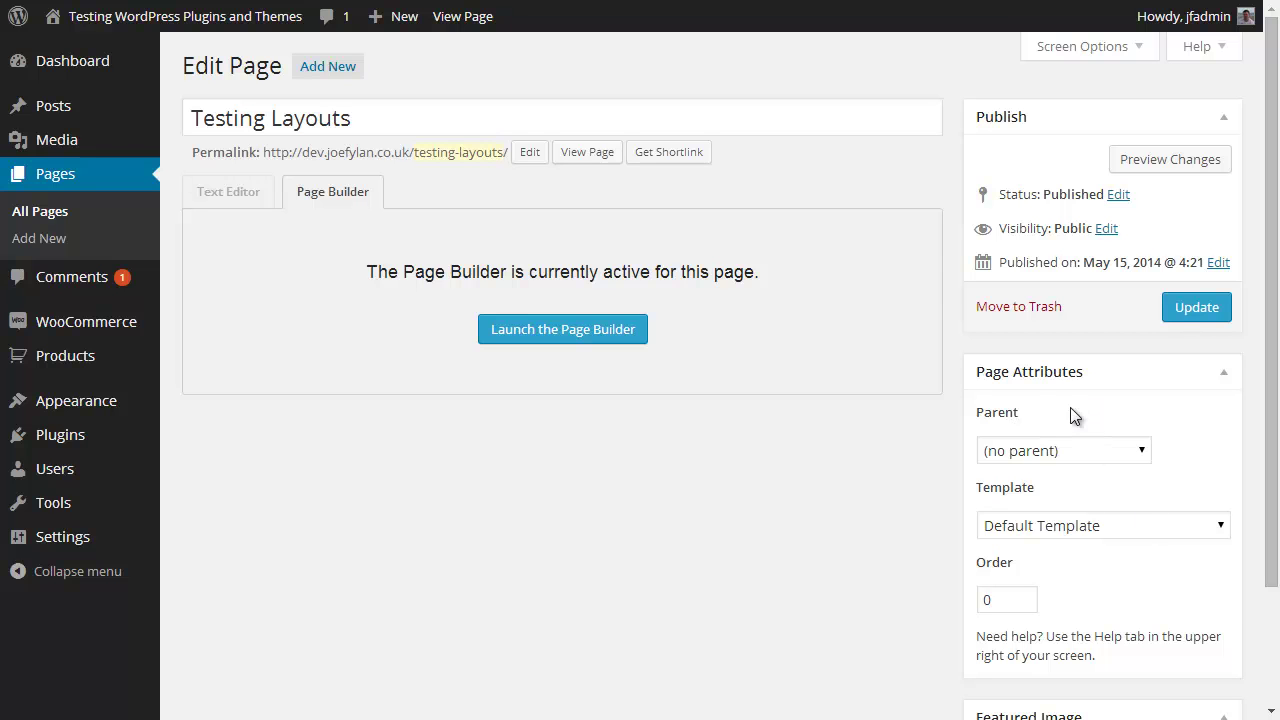
pyautogui.click(1100, 530)
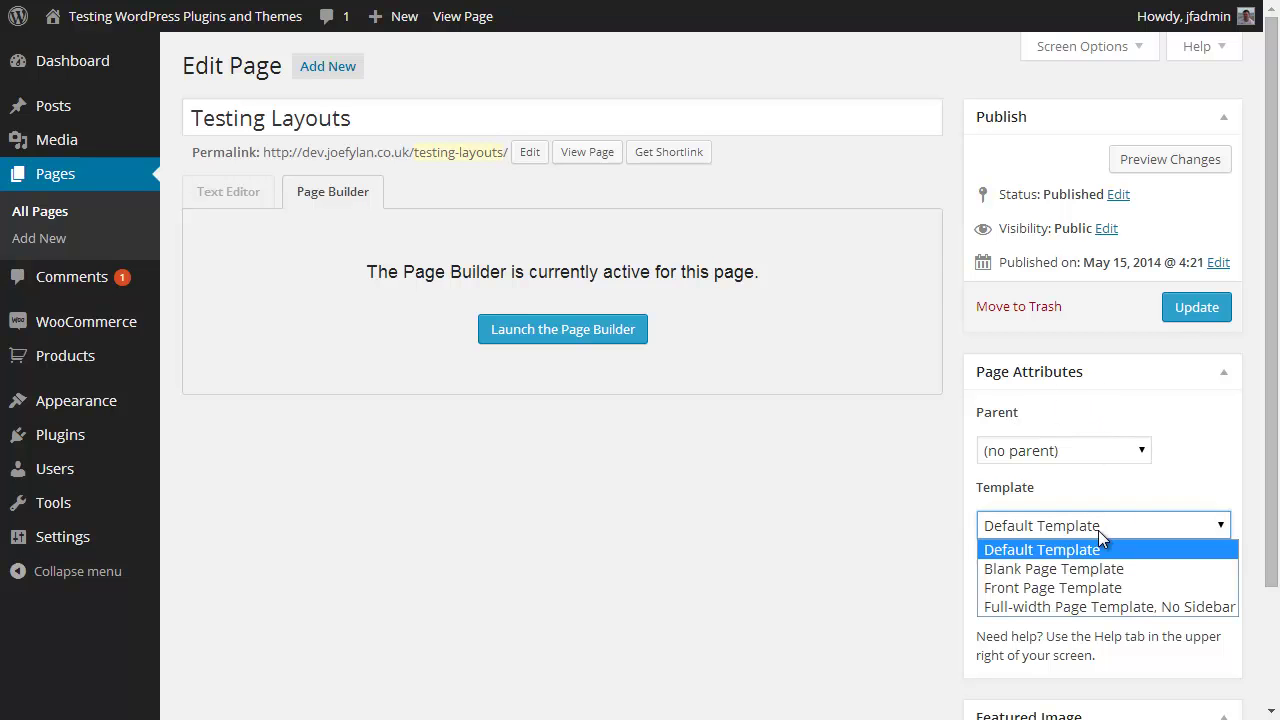
pyautogui.click(1092, 604)
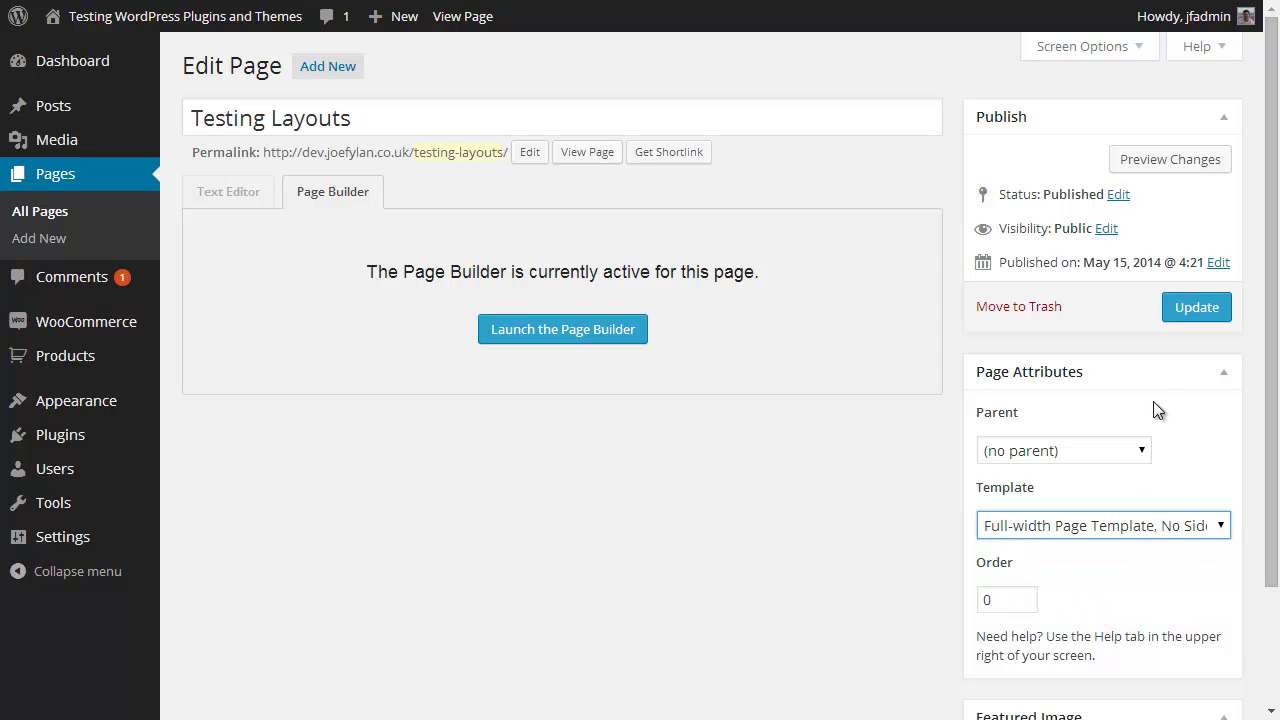
pyautogui.click(1188, 316)
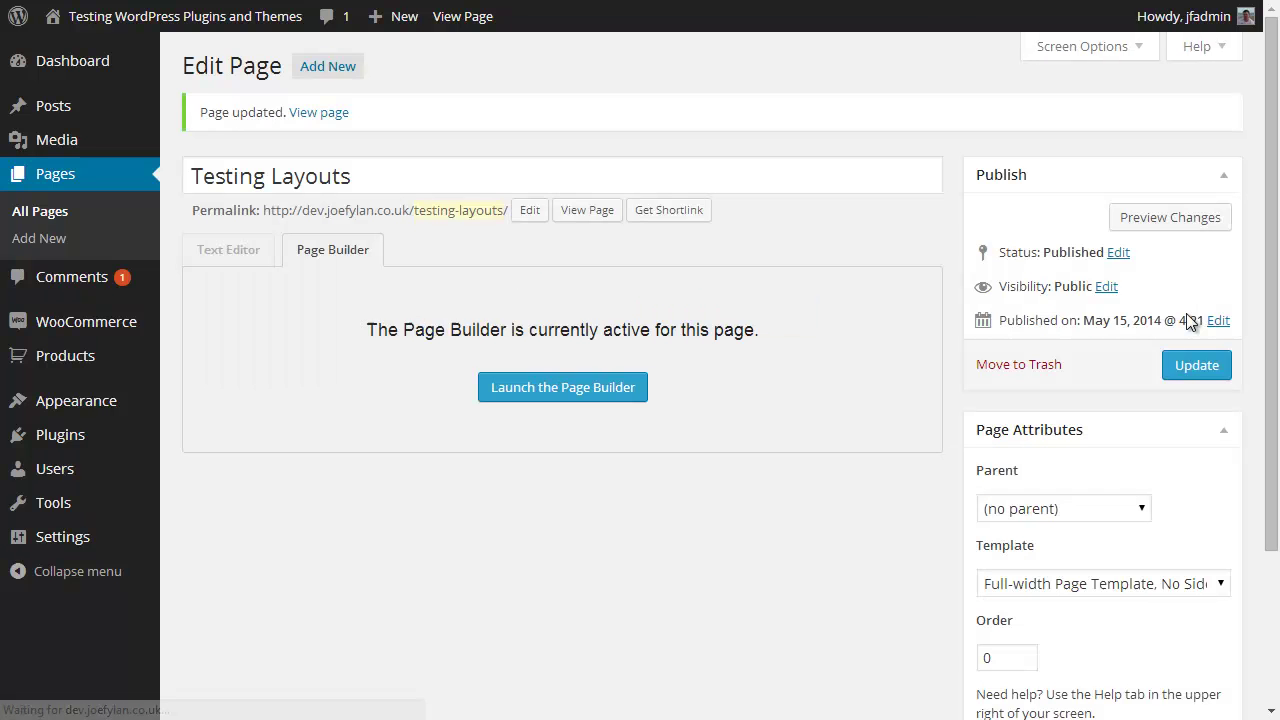
# Step: View the updated Testing Layouts page and examine how its layout looks without the sidebar
pyautogui.rightClick(335, 116)
pyautogui.press('Escape')
pyautogui.click(335, 116)
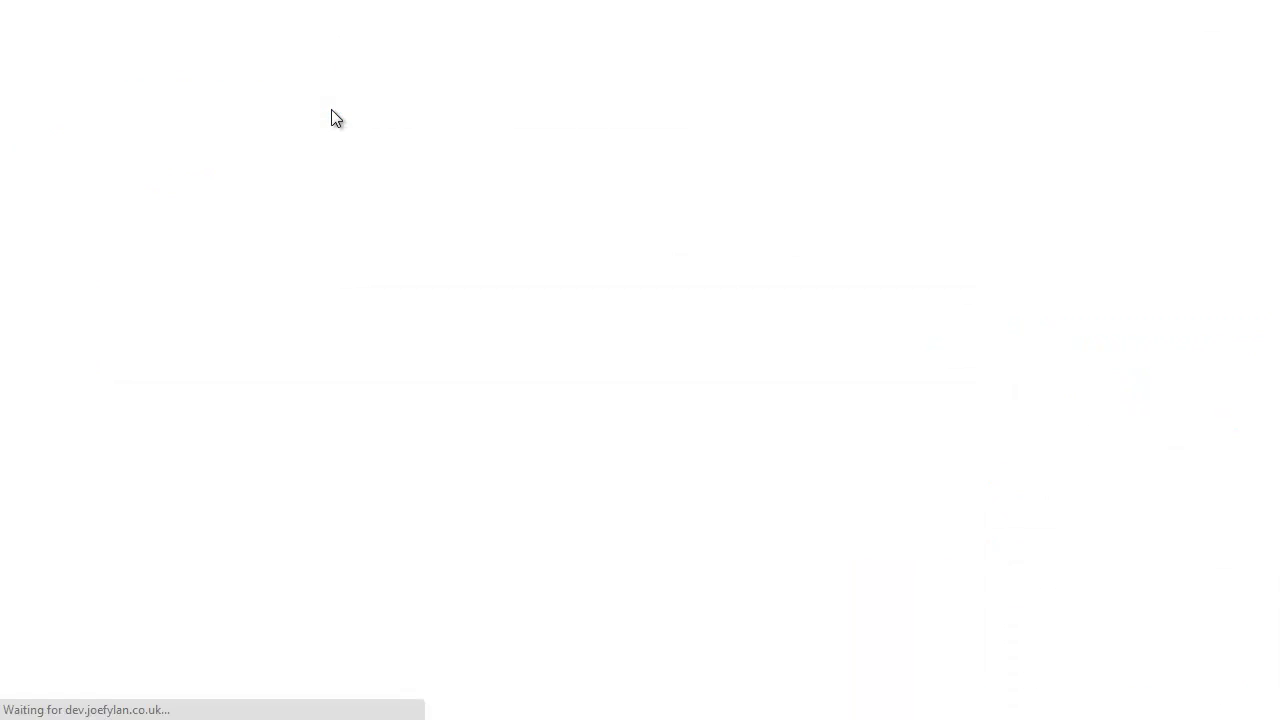
pyautogui.moveTo(1276, 132); pyautogui.dragTo(1273, 162)
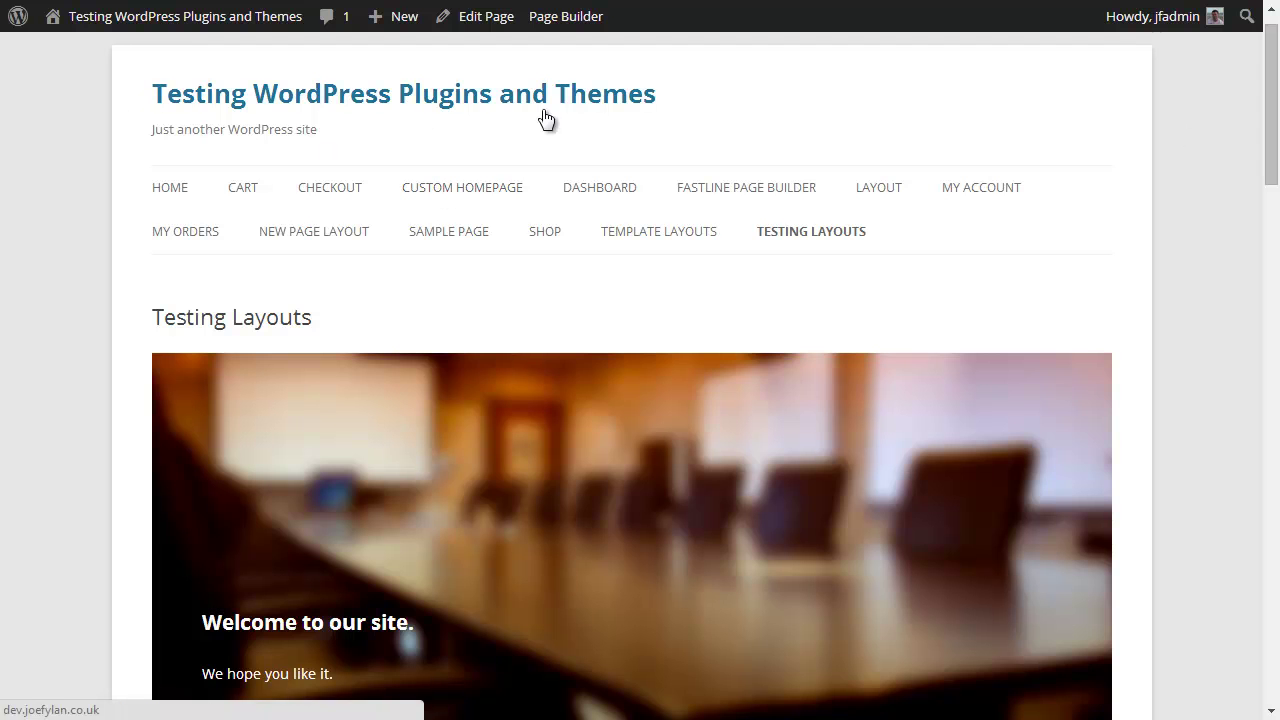
pyautogui.moveTo(1277, 139); pyautogui.dragTo(1277, 110)
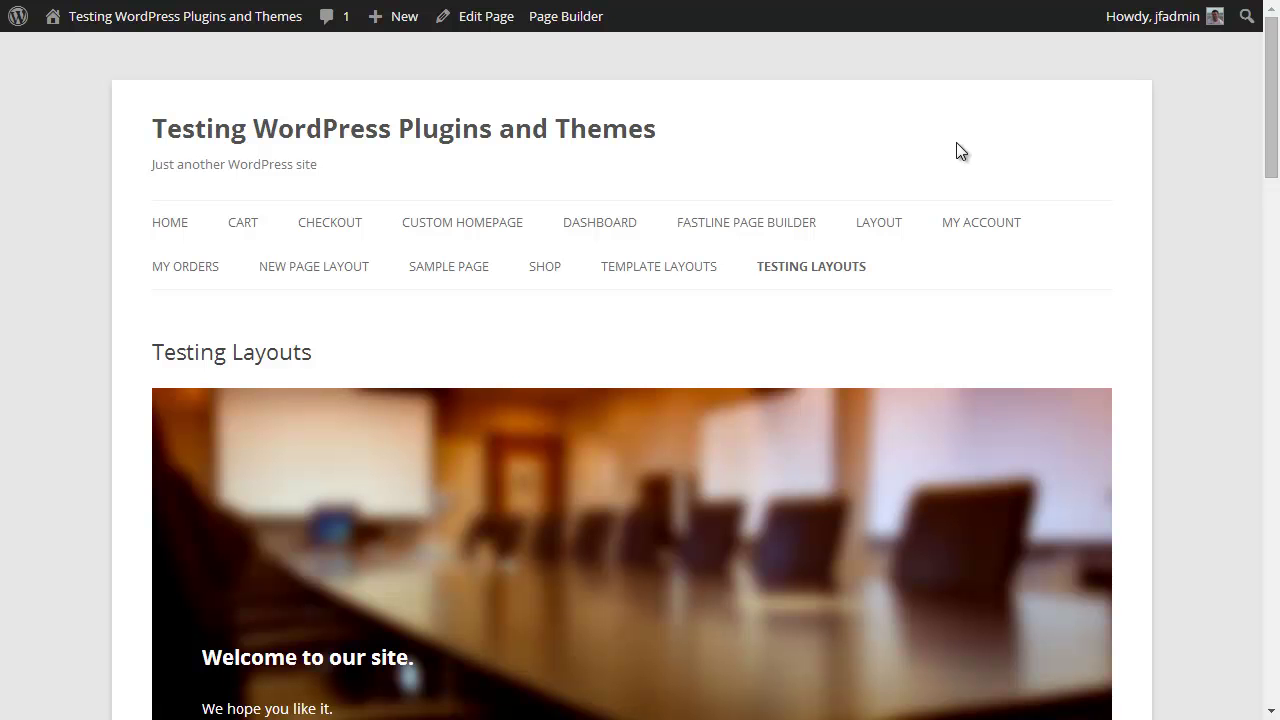
# Step: Change the Testing Layouts page's template to Blank Page Template and update the page
pyautogui.click(489, 22)
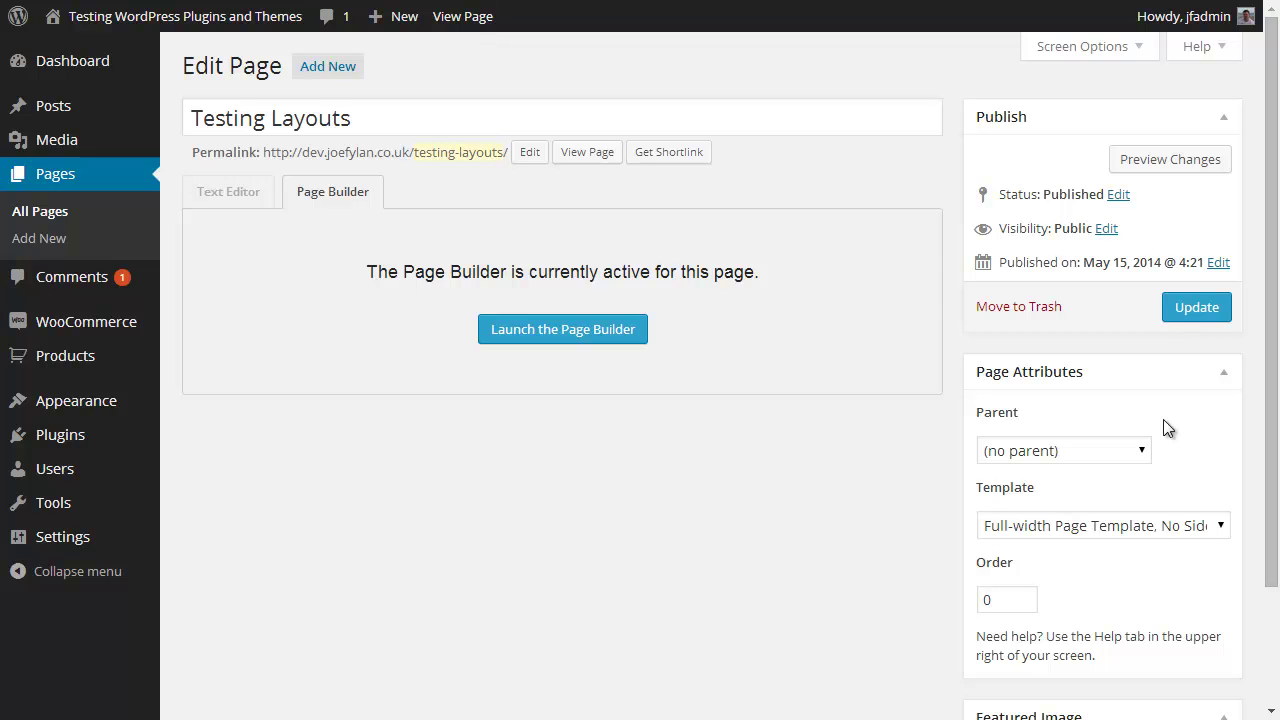
pyautogui.click(1178, 524)
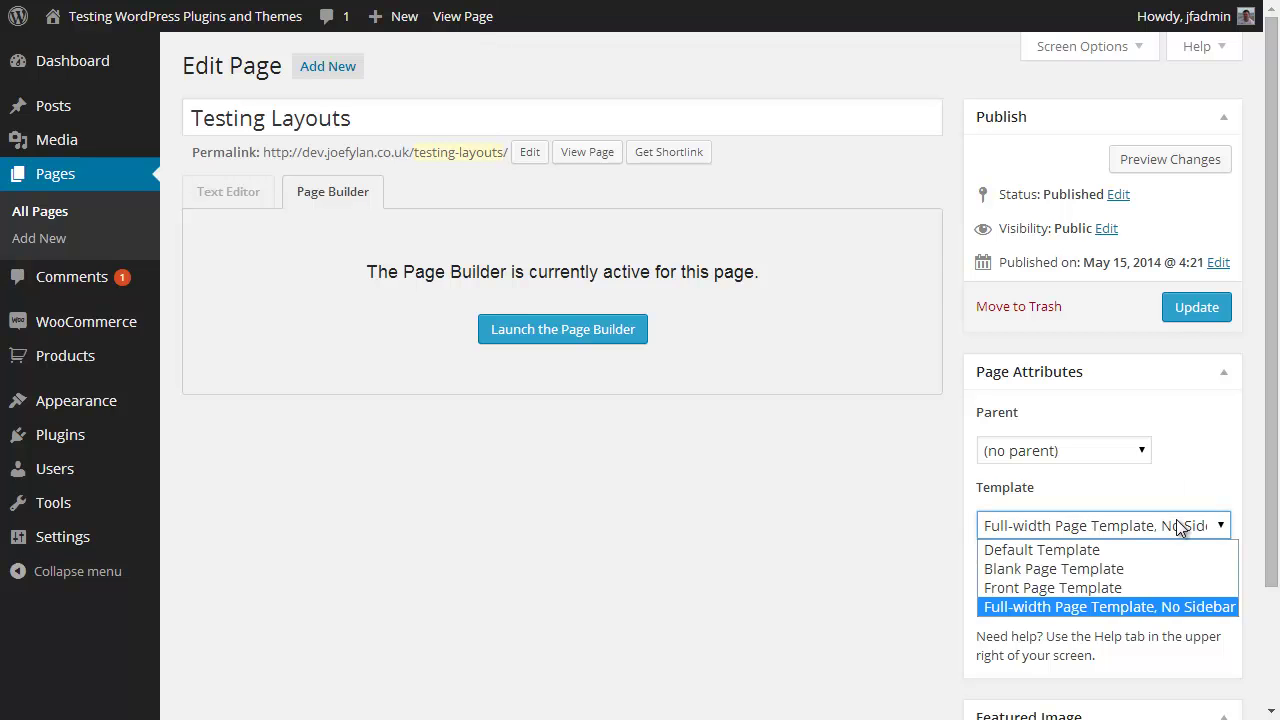
pyautogui.click(1157, 568)
pyautogui.click(1190, 312)
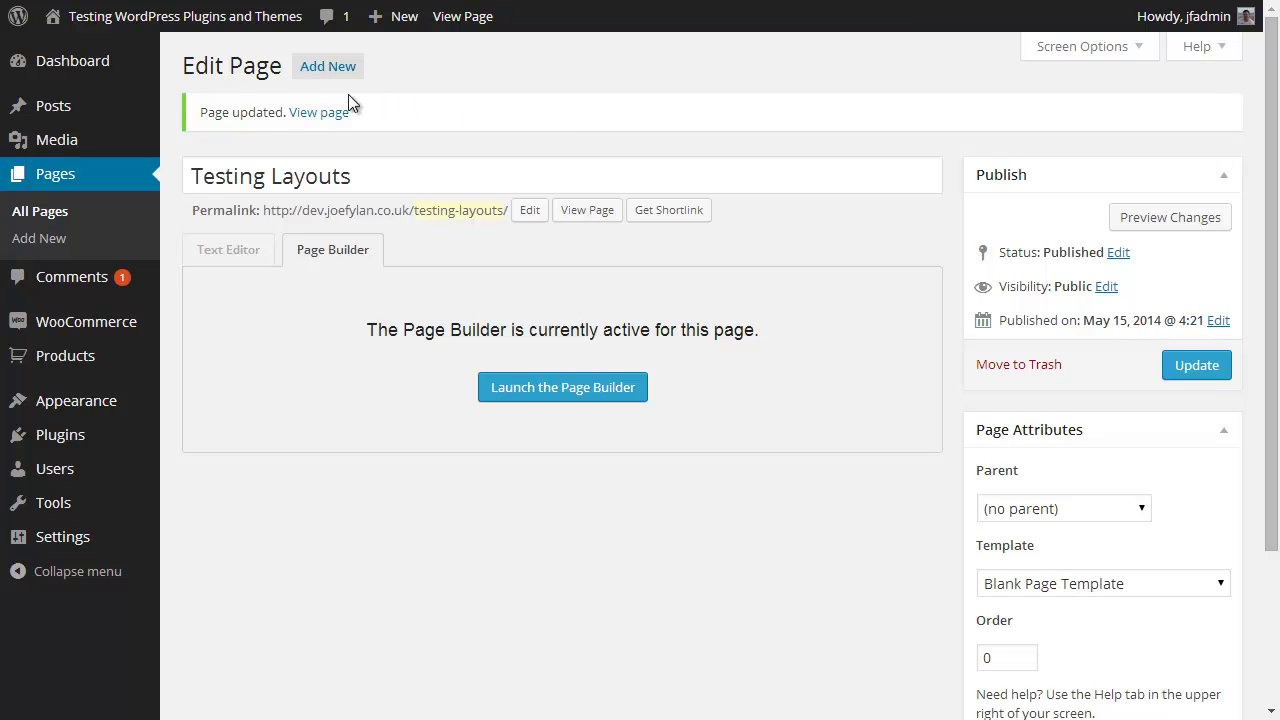
# Step: View the Testing Layouts page with the blank template and examine its full-width banner and content
pyautogui.rightClick(321, 118)
pyautogui.press('Escape')
pyautogui.click(322, 116)
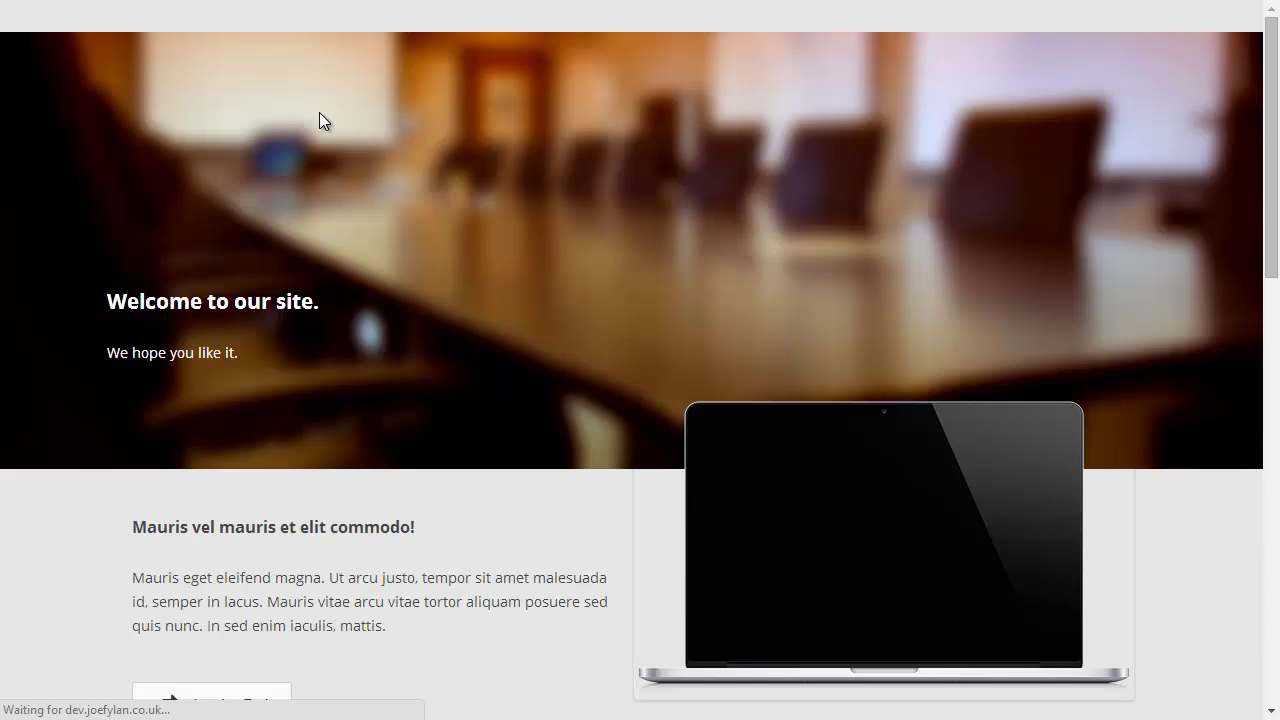
pyautogui.moveTo(1275, 75)
pyautogui.mouseDown()
pyautogui.moveTo(1271, 520)
pyautogui.moveTo(1277, 62)
pyautogui.mouseUp()
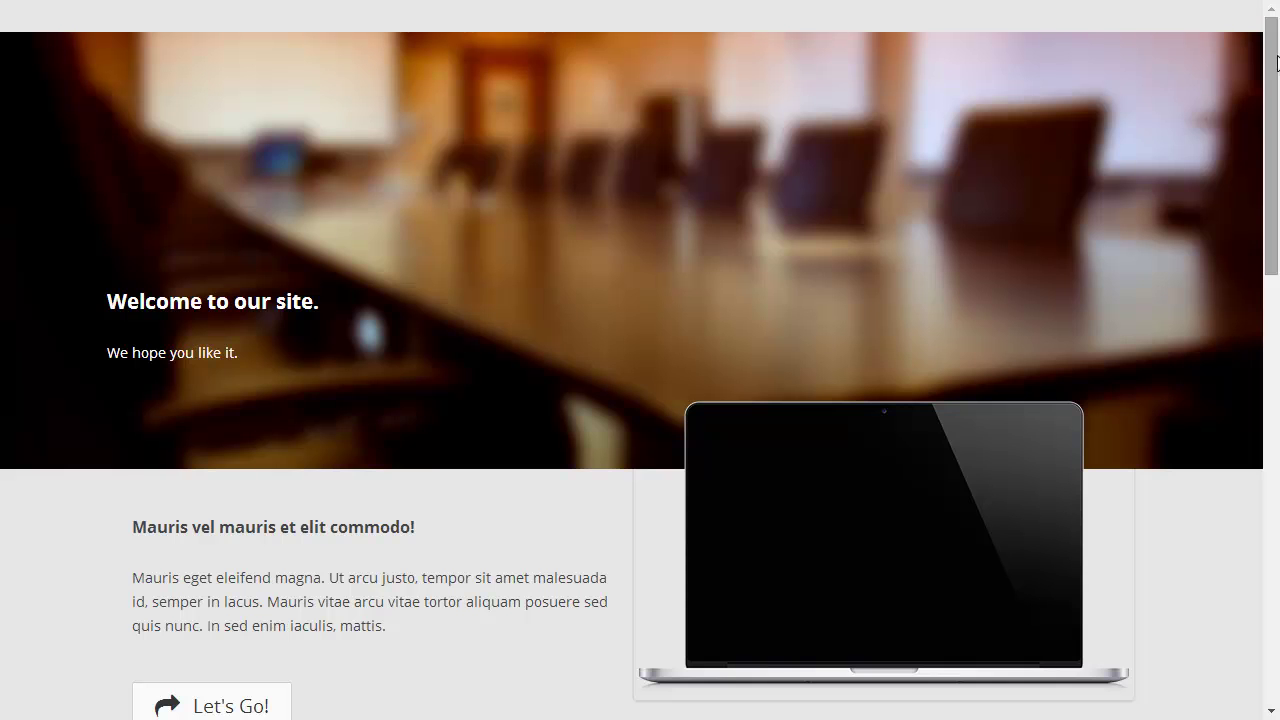
pyautogui.moveTo(1277, 62)
pyautogui.mouseDown()
pyautogui.moveTo(1277, 505)
pyautogui.moveTo(1274, 55)
pyautogui.mouseUp()
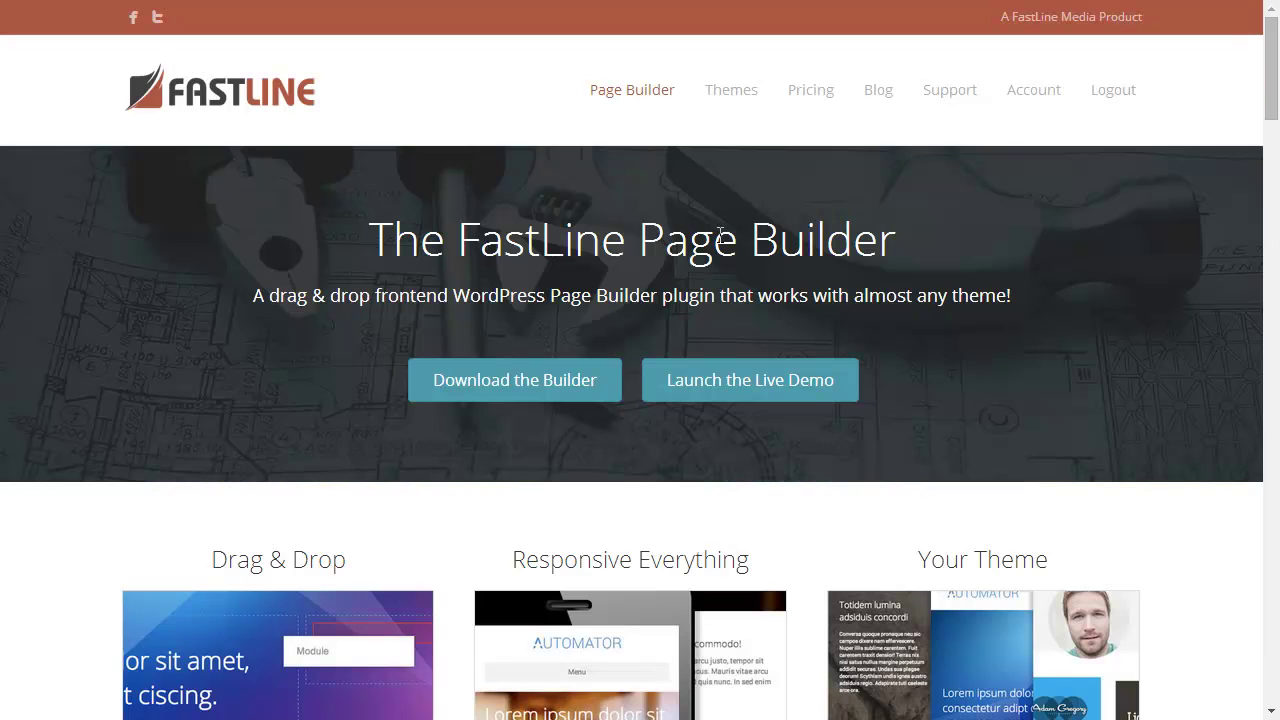
# Step: Browse the Pre-Built Layouts examples on the FastLine website and preview the "Design. Build. Enjoy." layout demo
pyautogui.scroll(-20, 718, 234)
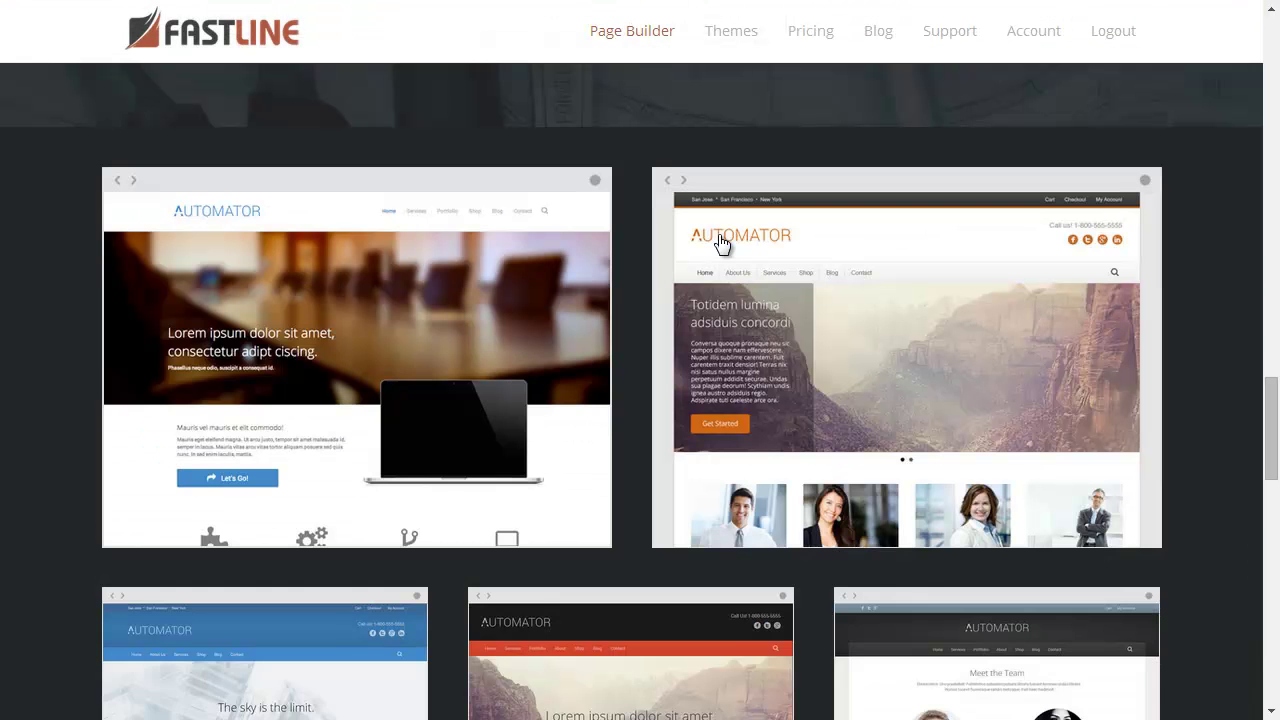
pyautogui.scroll(1, 720, 242)
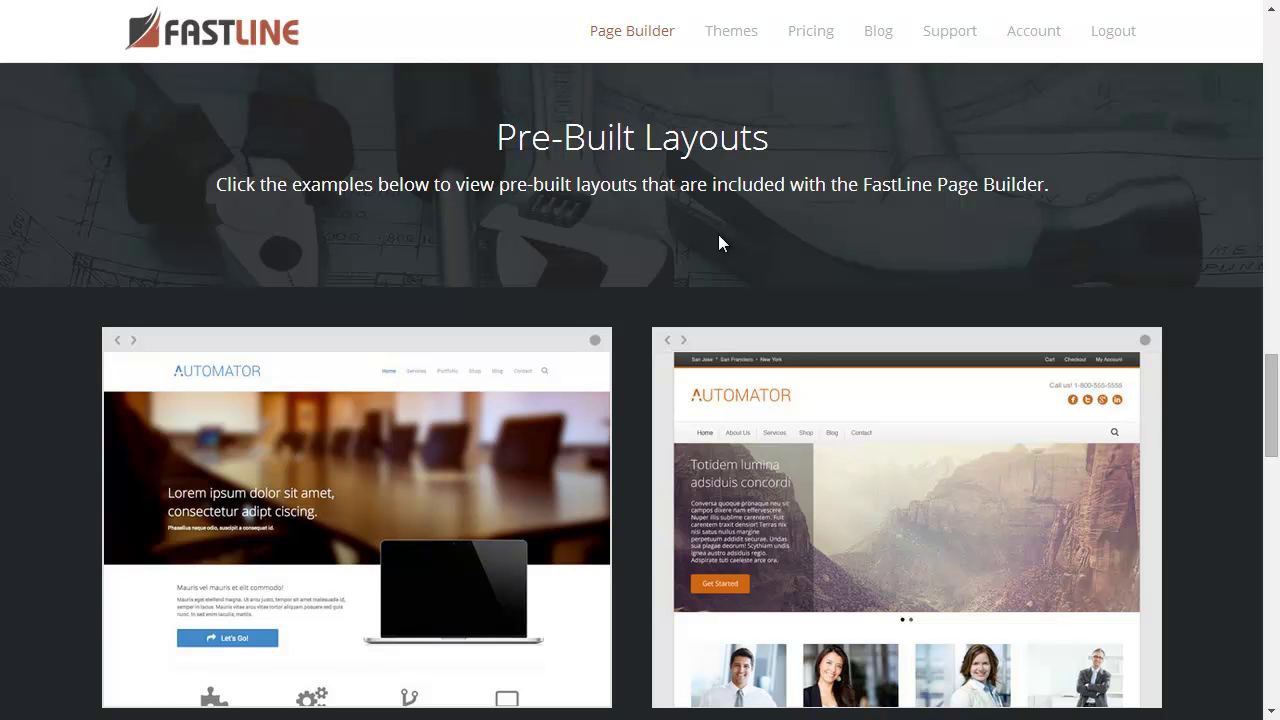
pyautogui.scroll(-1, 720, 242)
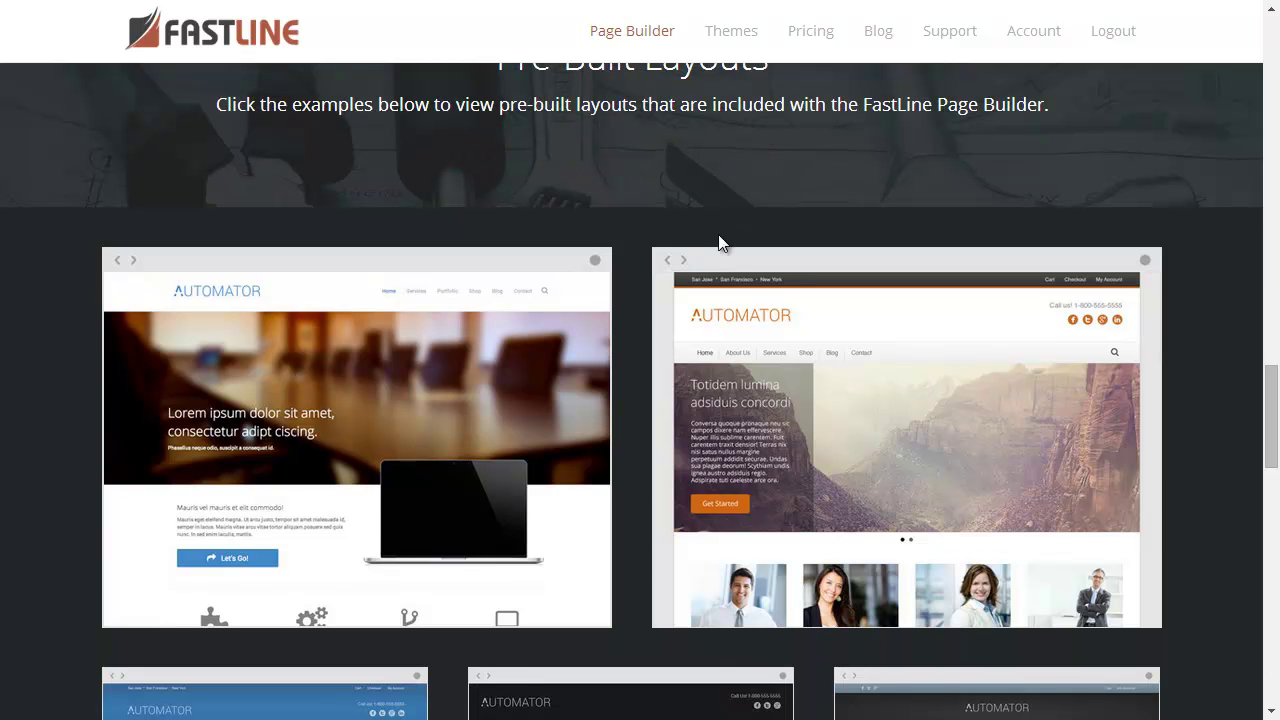
pyautogui.scroll(-2, 720, 243)
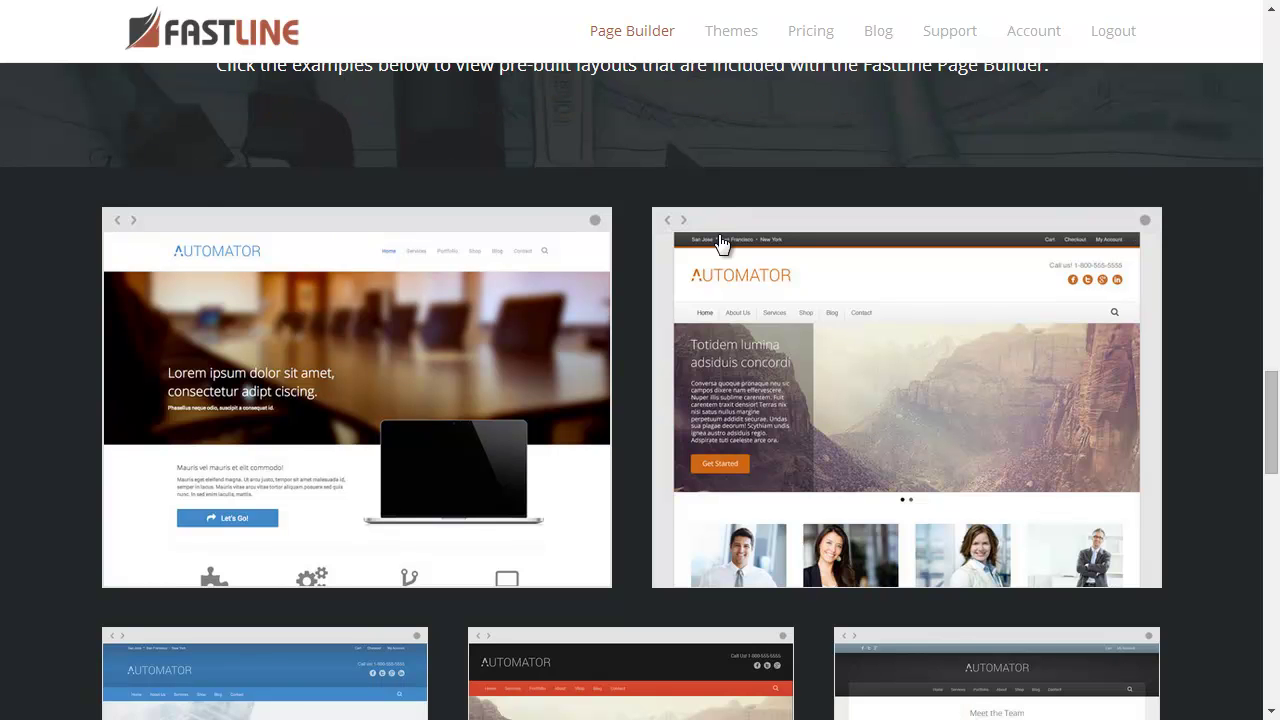
pyautogui.scroll(-2, 720, 243)
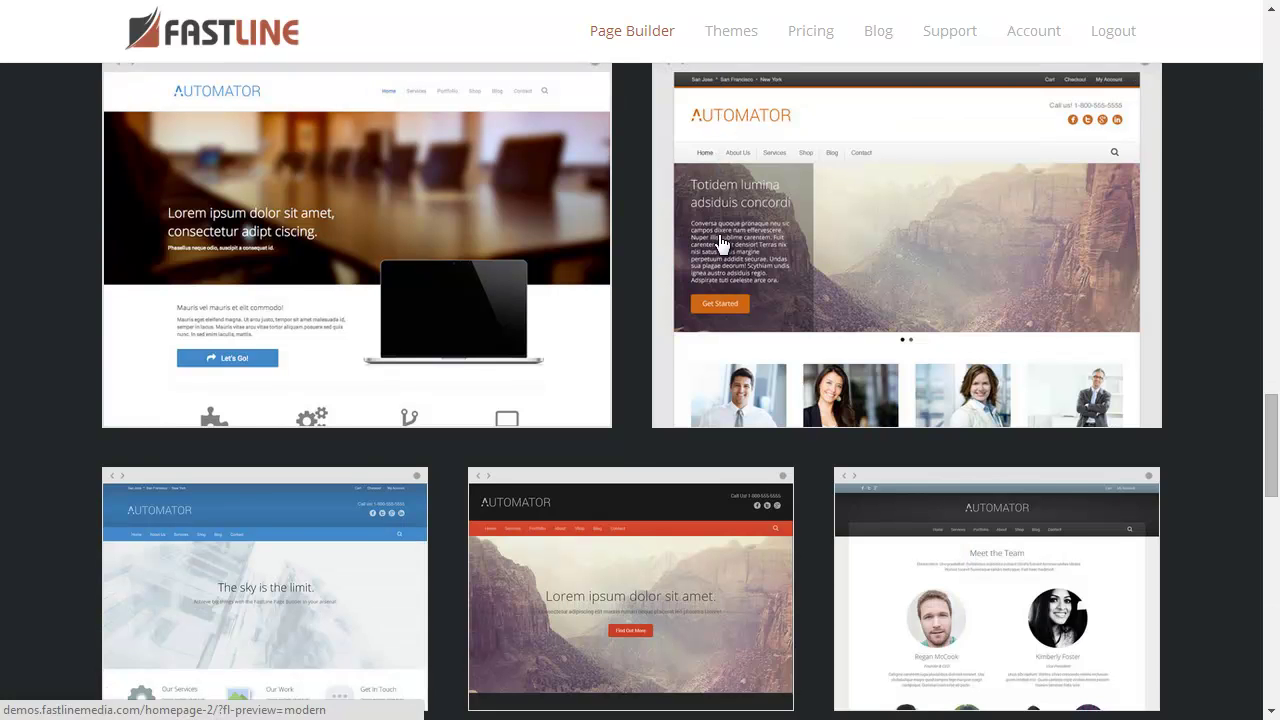
pyautogui.scroll(1, 720, 243)
pyautogui.scroll(-1, 720, 243)
pyautogui.scroll(-2, 720, 243)
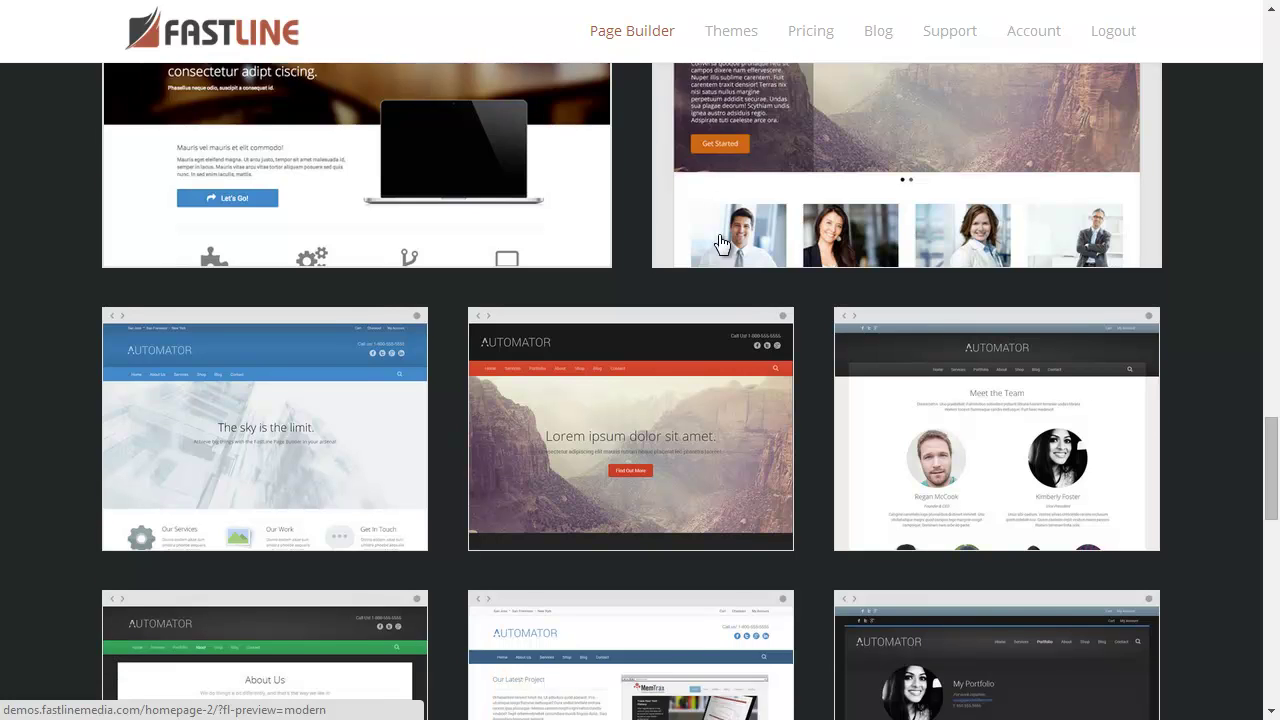
pyautogui.scroll(-2, 720, 243)
pyautogui.scroll(-4, 720, 243)
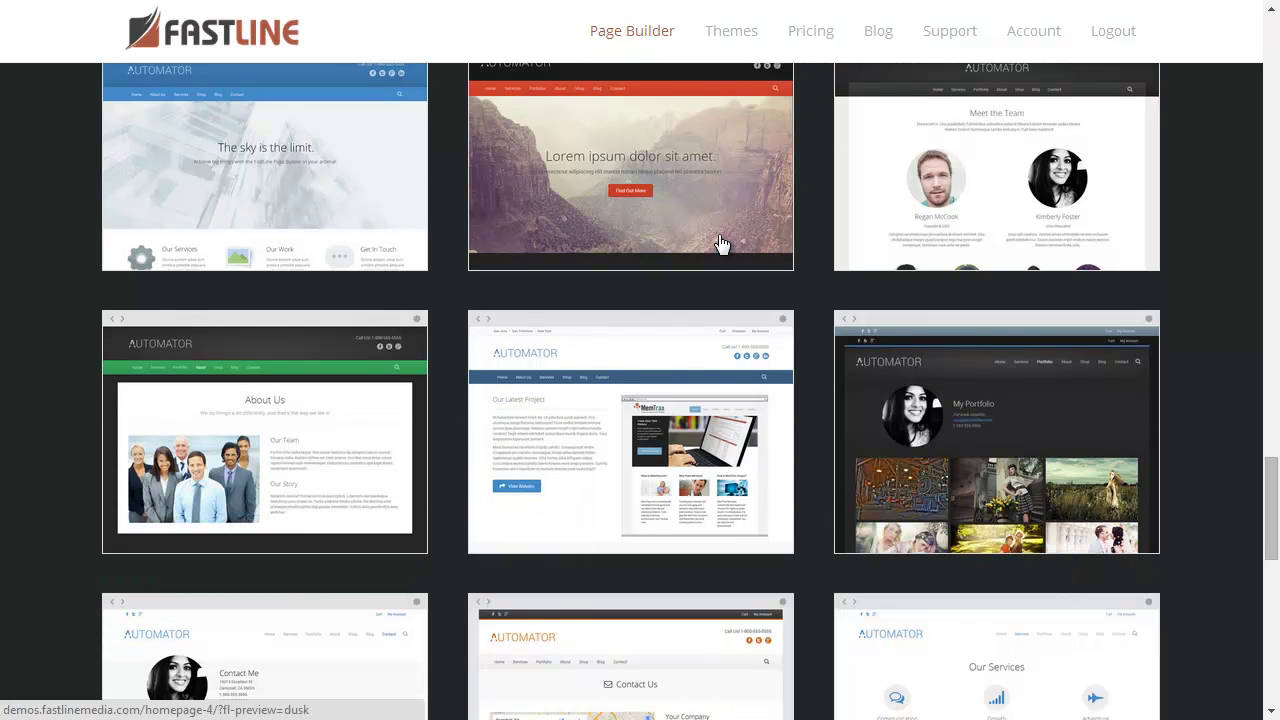
pyautogui.scroll(-4, 720, 243)
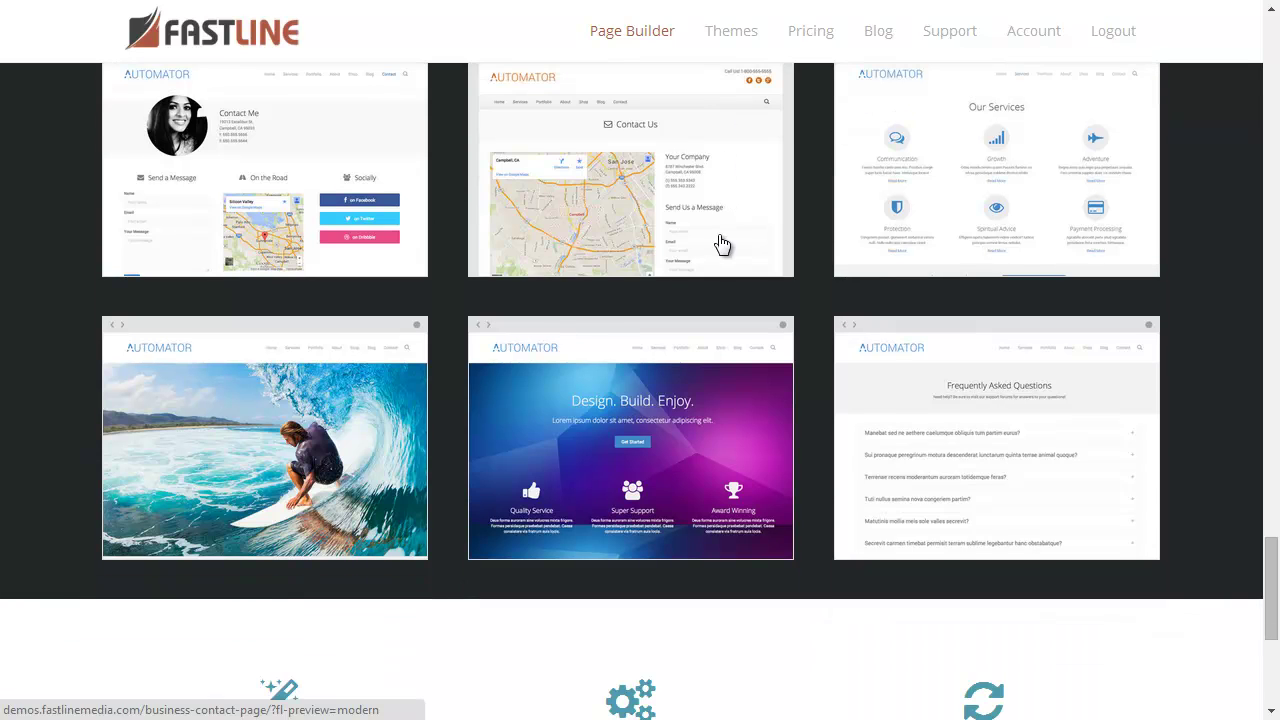
pyautogui.click(722, 244)
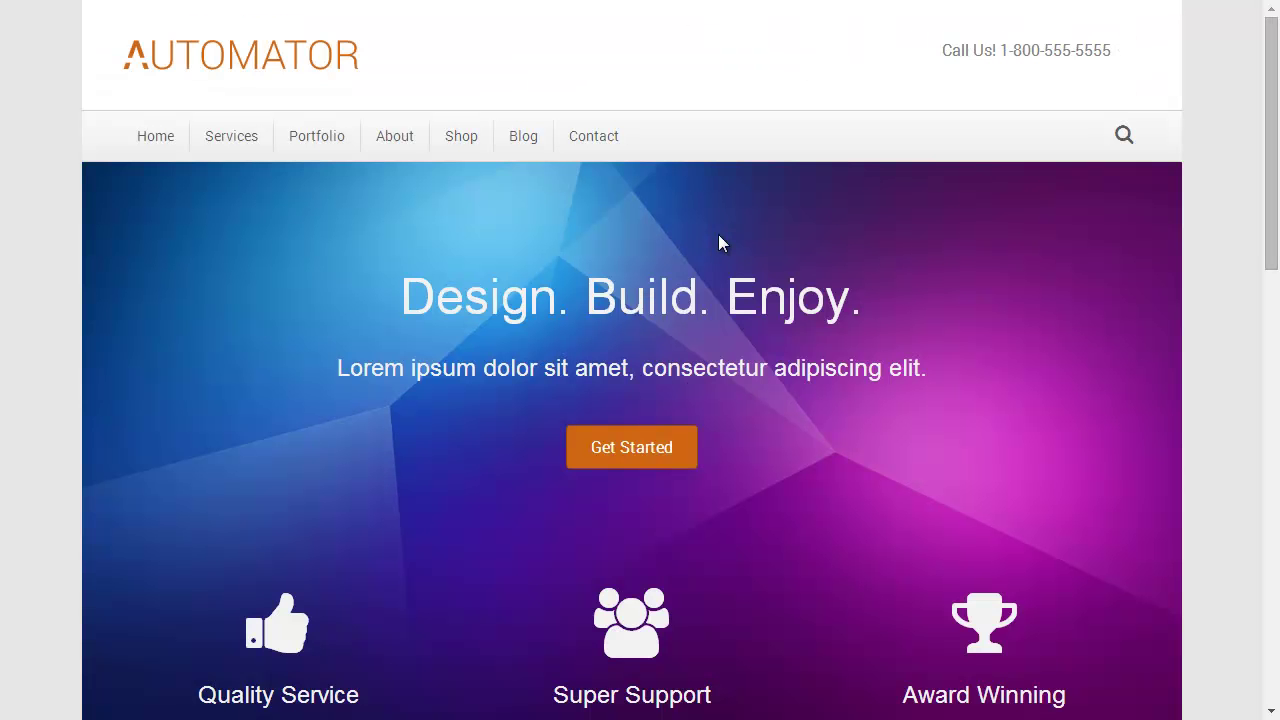
pyautogui.scroll(-3, 720, 243)
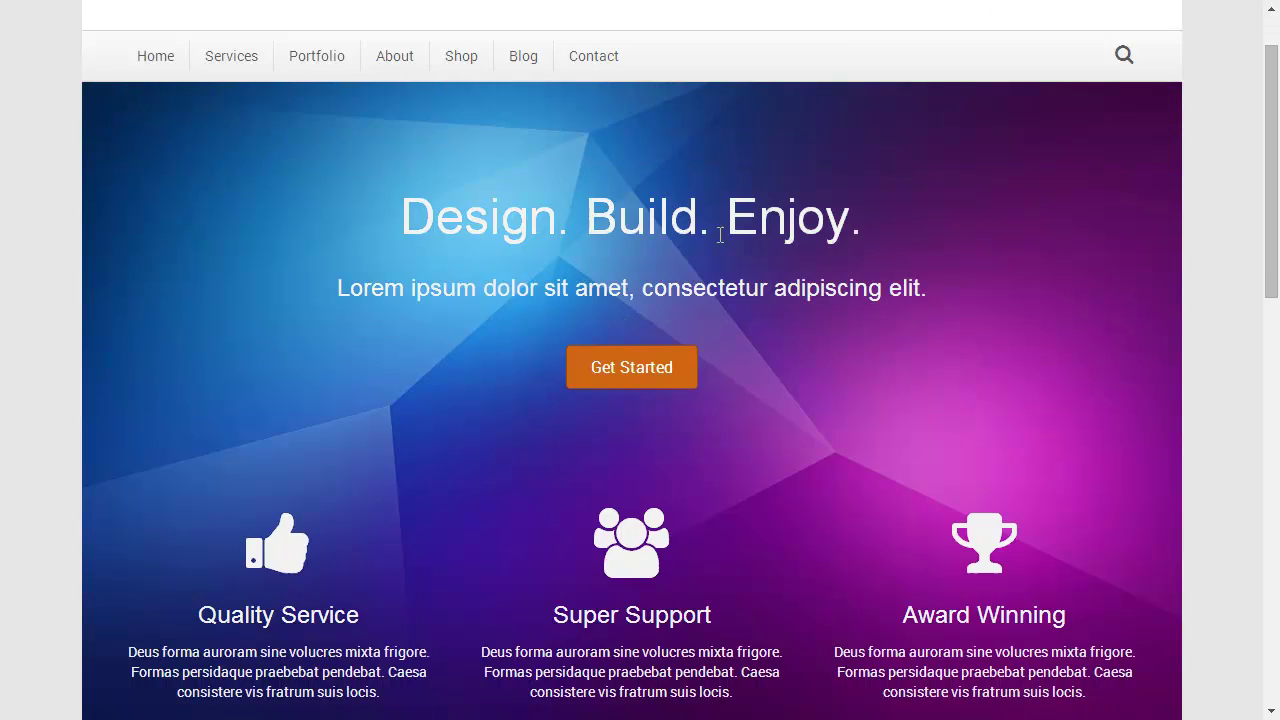
# Step: Examine the agency homepage demo, from its navigation and banner to the Recent Projects and Client Love sections
pyautogui.scroll(3, 718, 244)
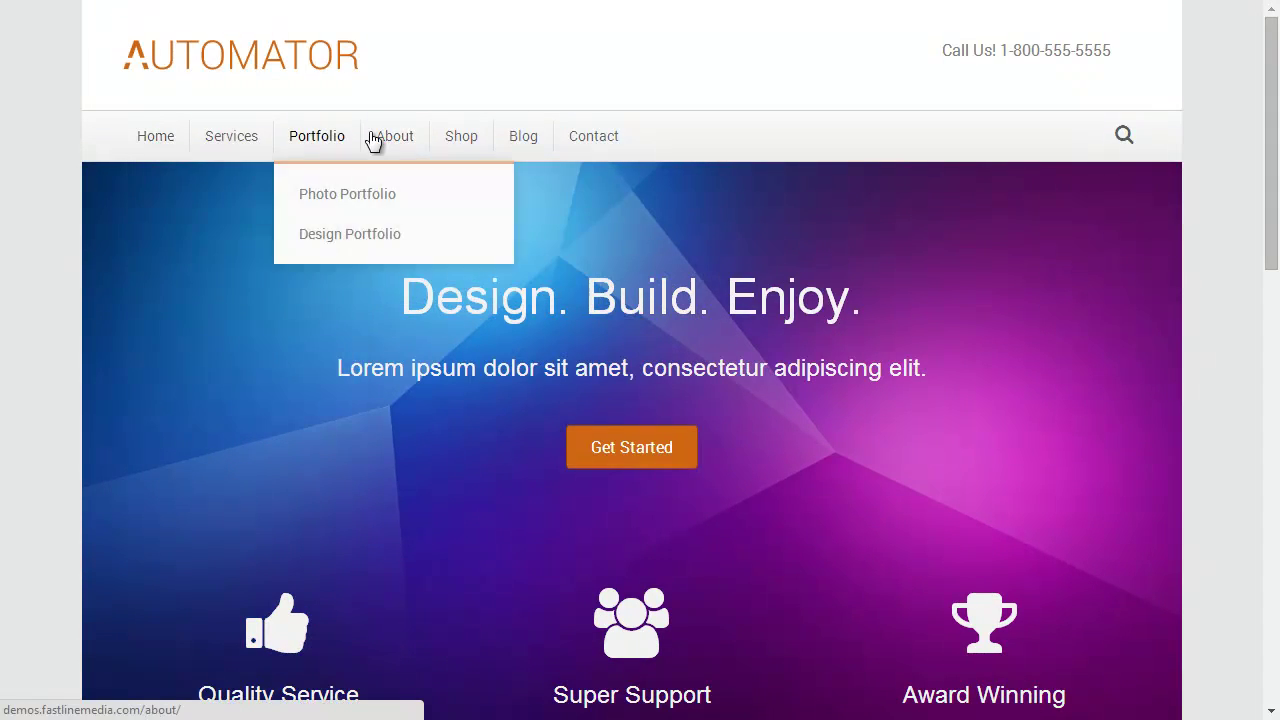
pyautogui.moveTo(575, 143)
pyautogui.scroll(-3, 471, 420)
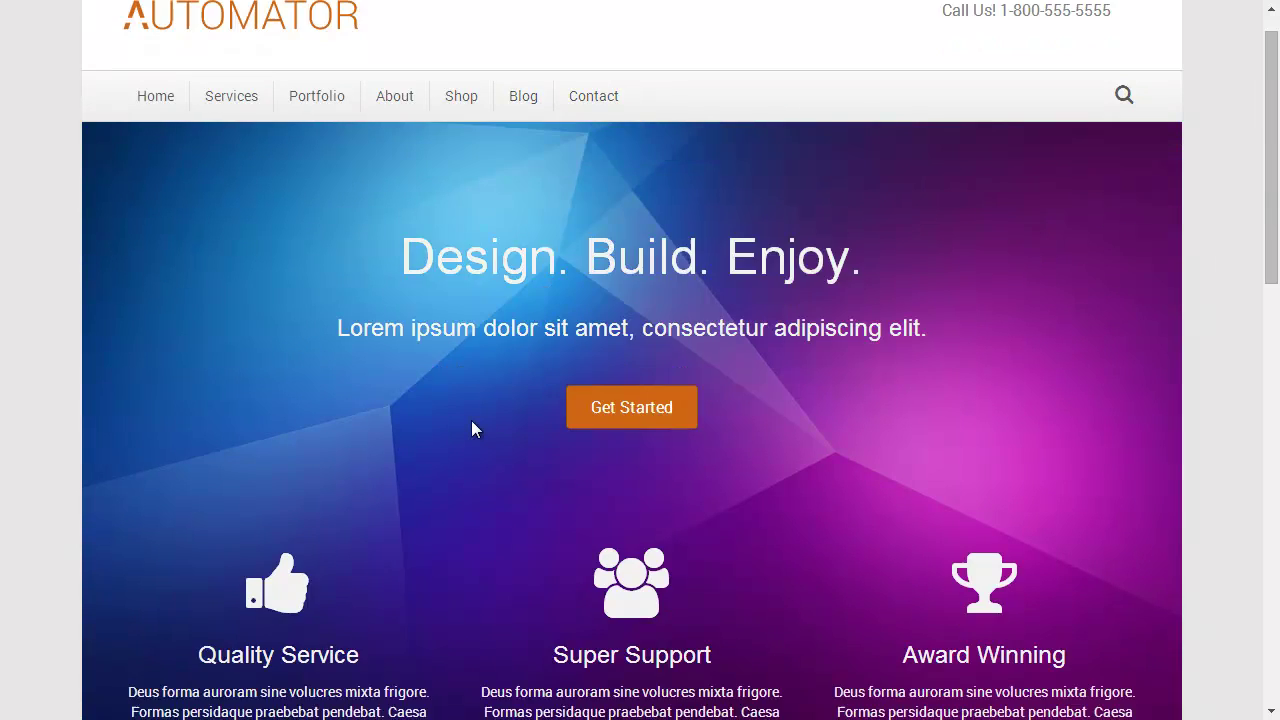
pyautogui.scroll(-5, 471, 420)
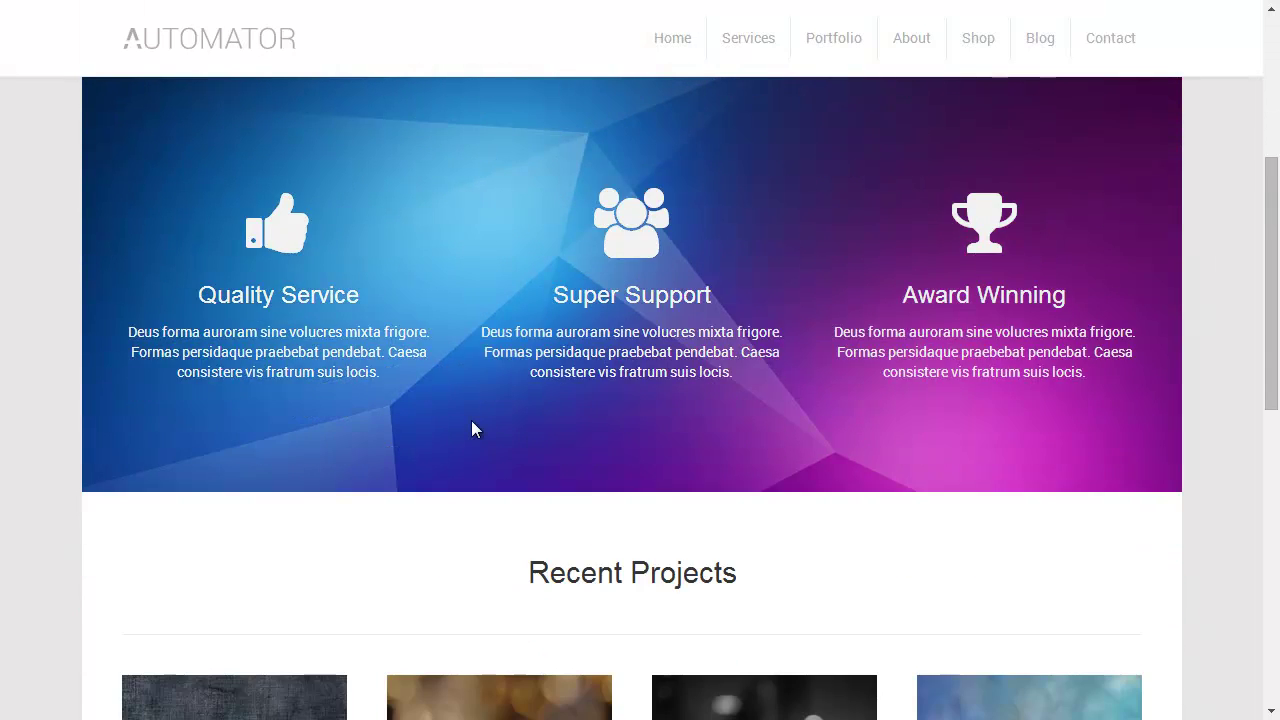
pyautogui.scroll(-1, 449, 516)
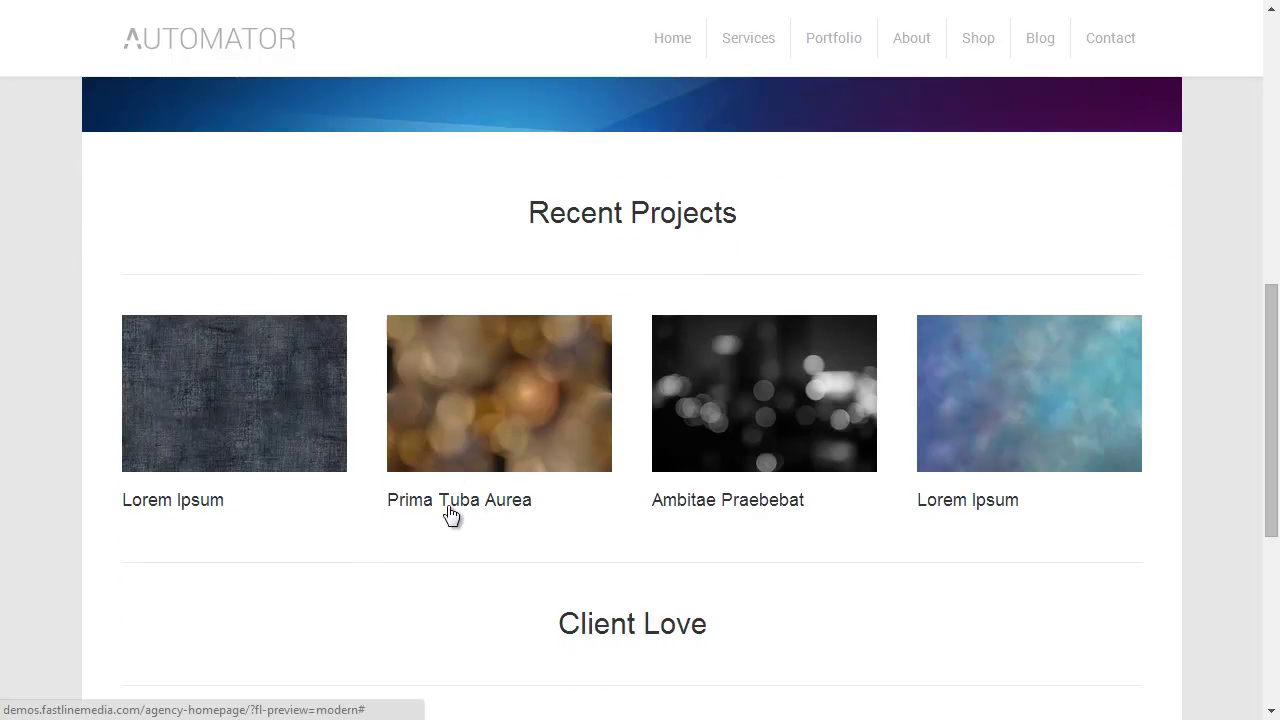
pyautogui.scroll(-4, 449, 510)
# Step: Preview the "Simply the Best Photography" layout demo, advance its slideshow by two images and look through the rest of the page
pyautogui.scroll(-1, 449, 506)
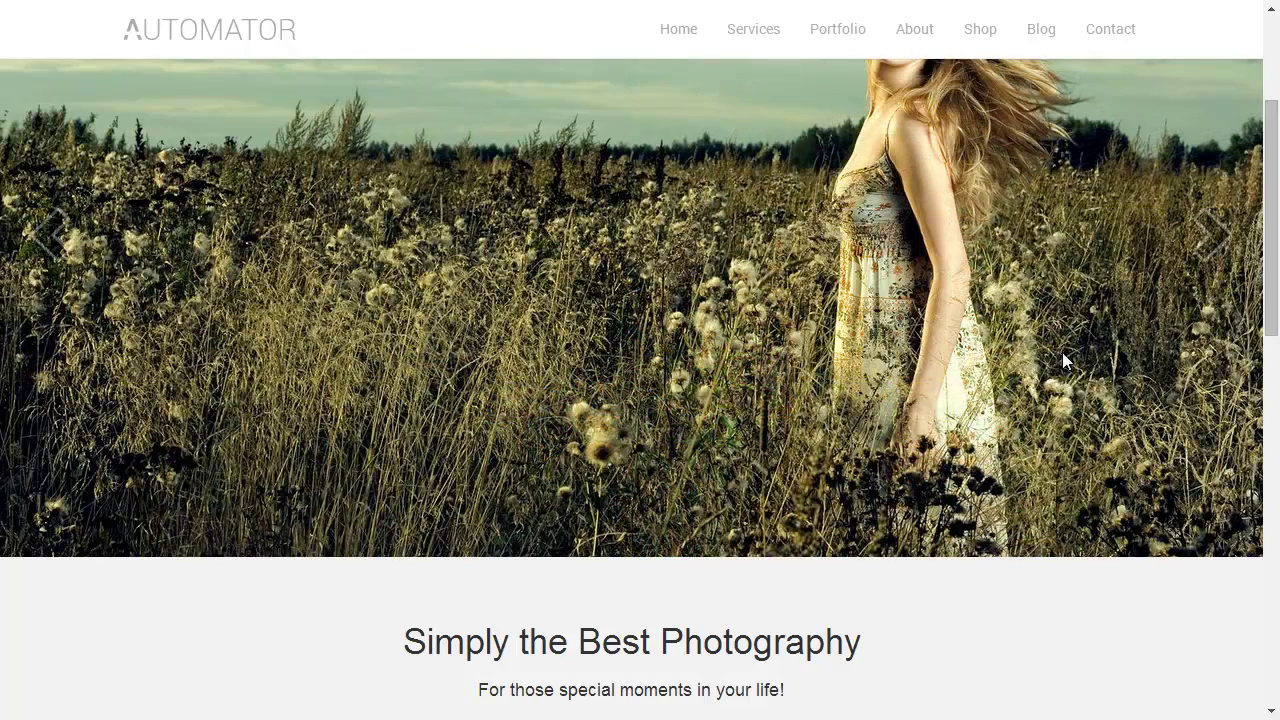
pyautogui.click(1220, 244)
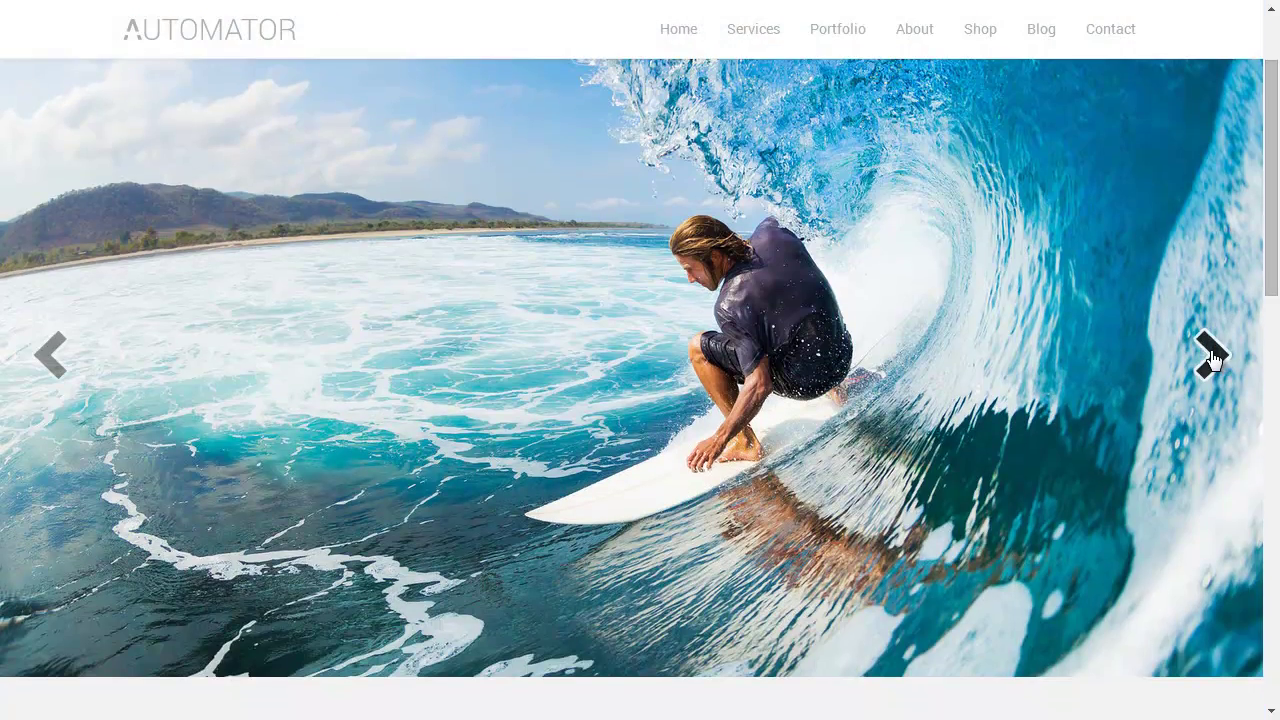
pyautogui.click(1212, 358)
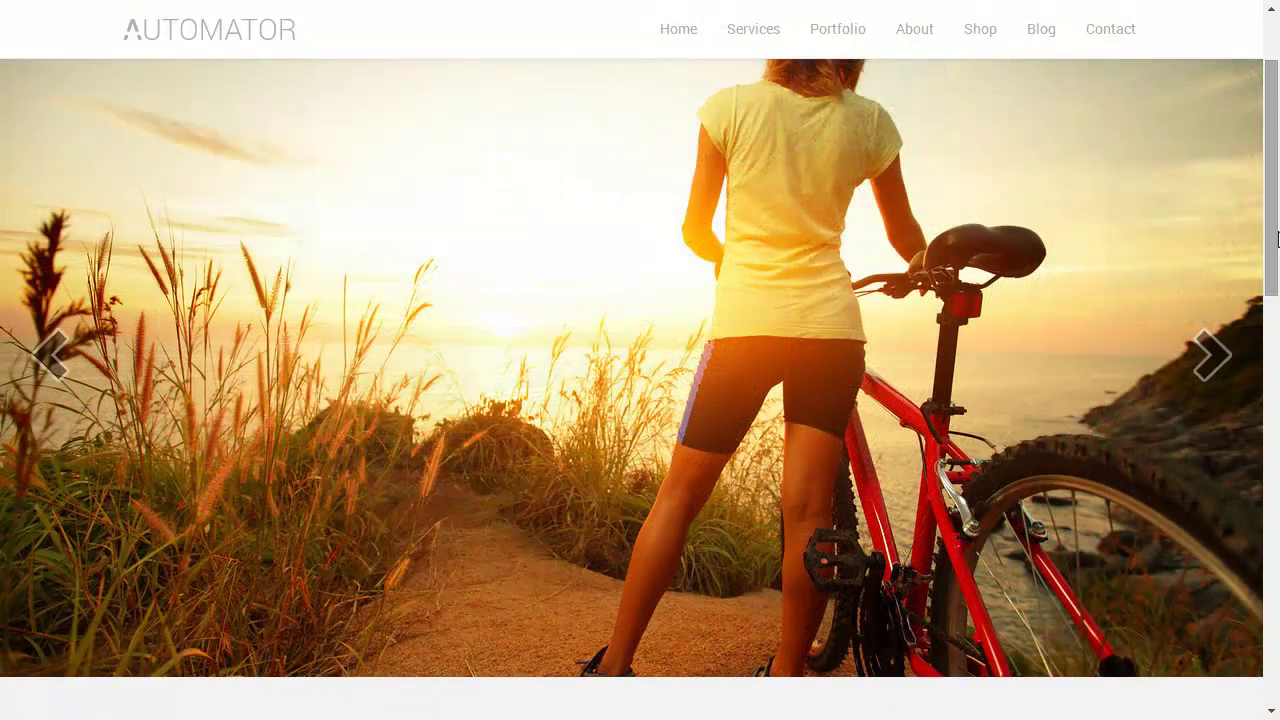
pyautogui.moveTo(1275, 240); pyautogui.dragTo(1277, 648)
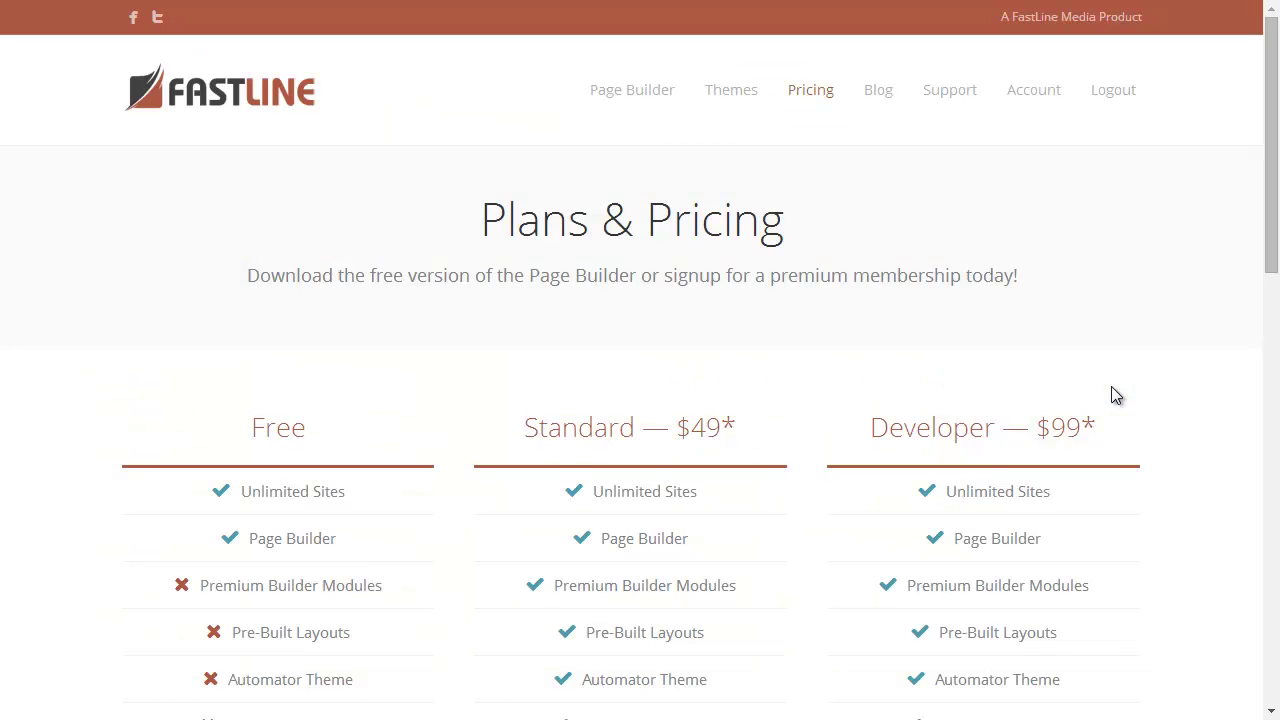
# Step: Compare the features of the Free, Standard and Developer memberships on the FastLine Plans & Pricing page
pyautogui.scroll(-2, 1111, 388)
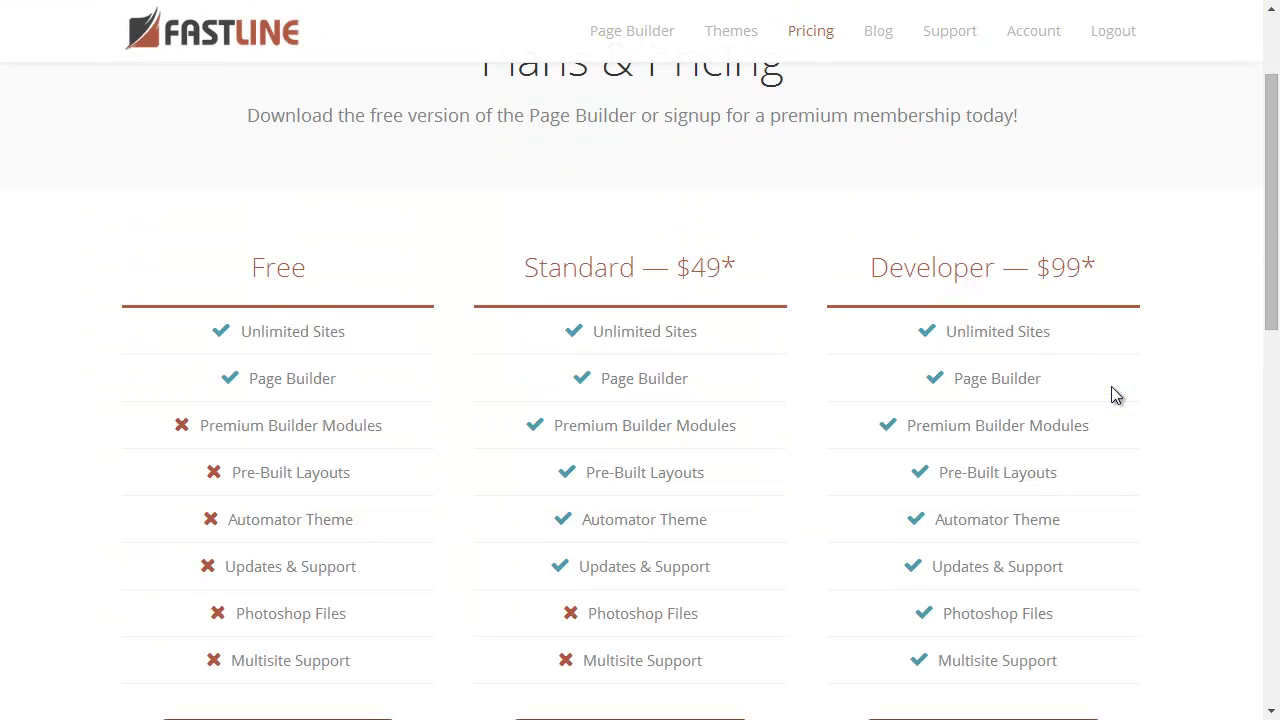
pyautogui.scroll(-1, 1117, 395)
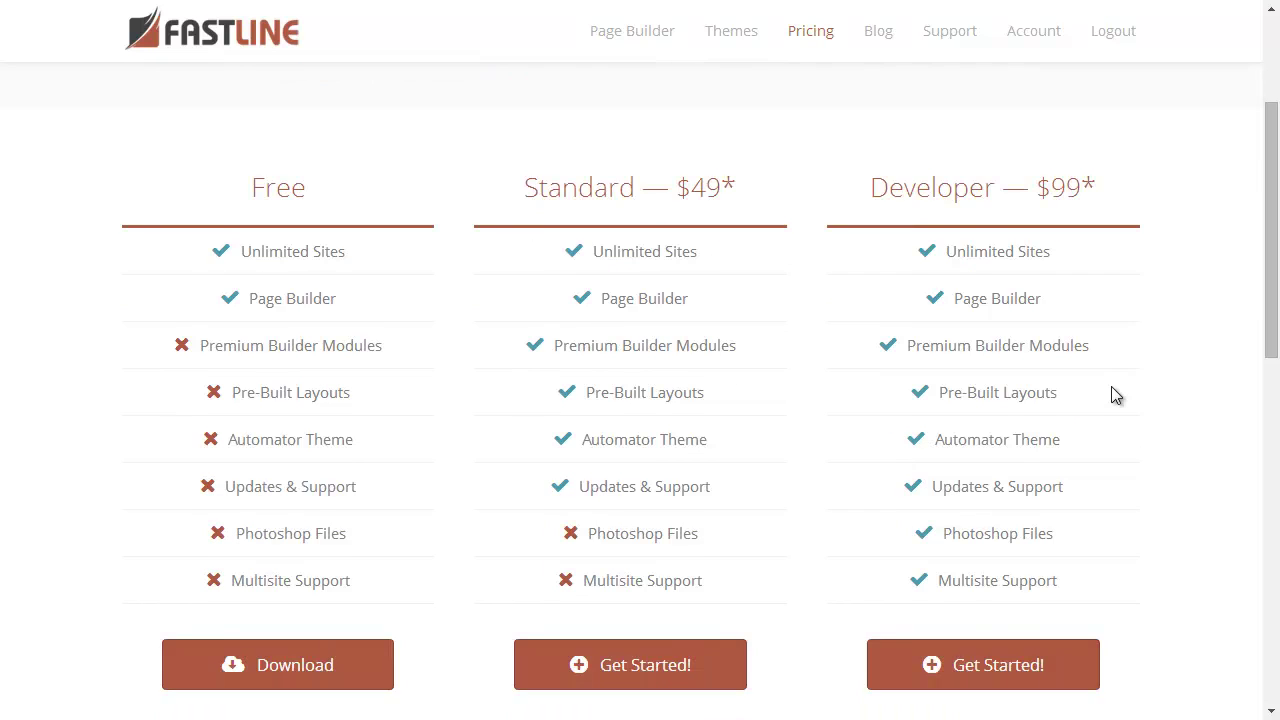
pyautogui.scroll(-1, 1112, 388)
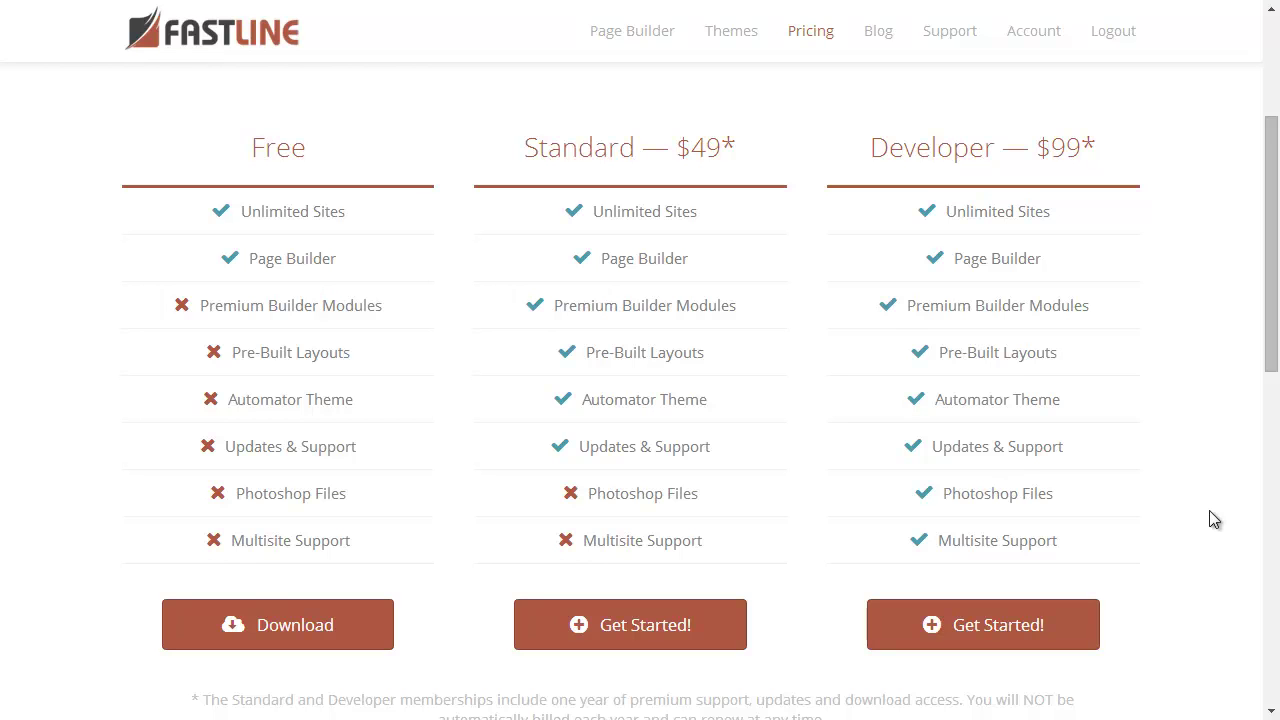
pyautogui.scroll(-1, 1214, 520)
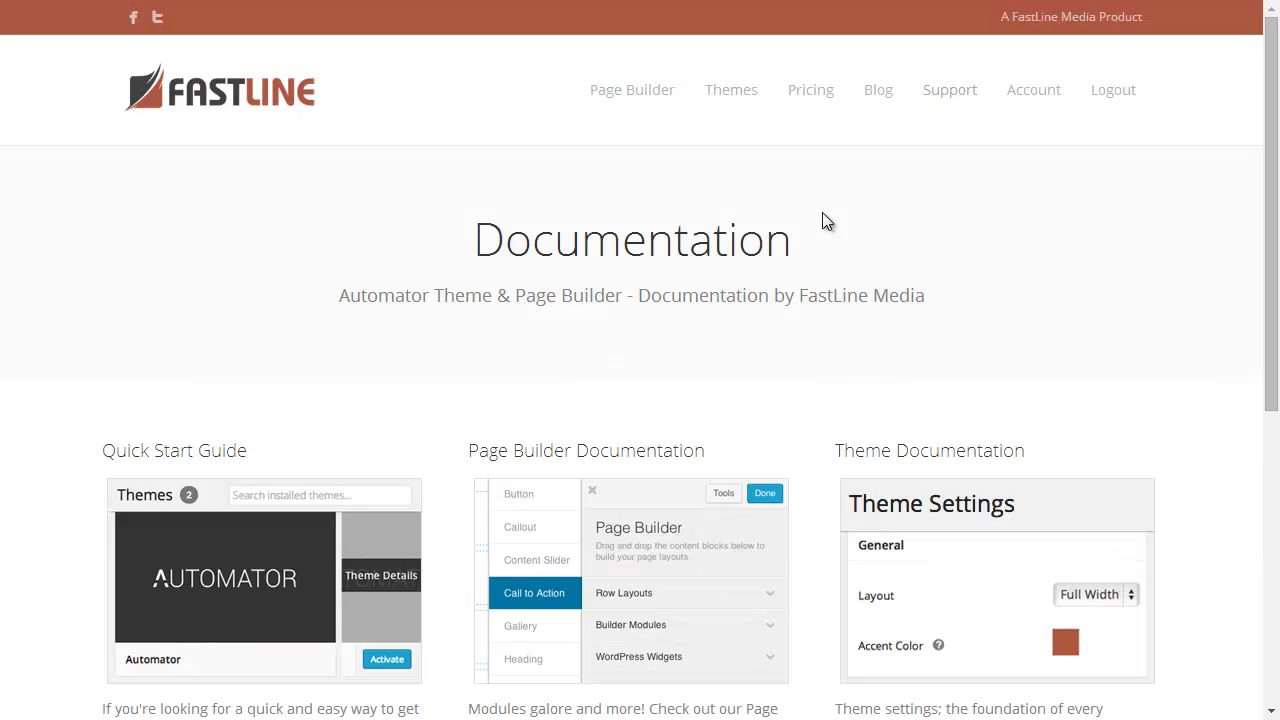
# Step: Open the Page Builder Documentation and review its plugin installation and row layouts sections
pyautogui.click(564, 520)
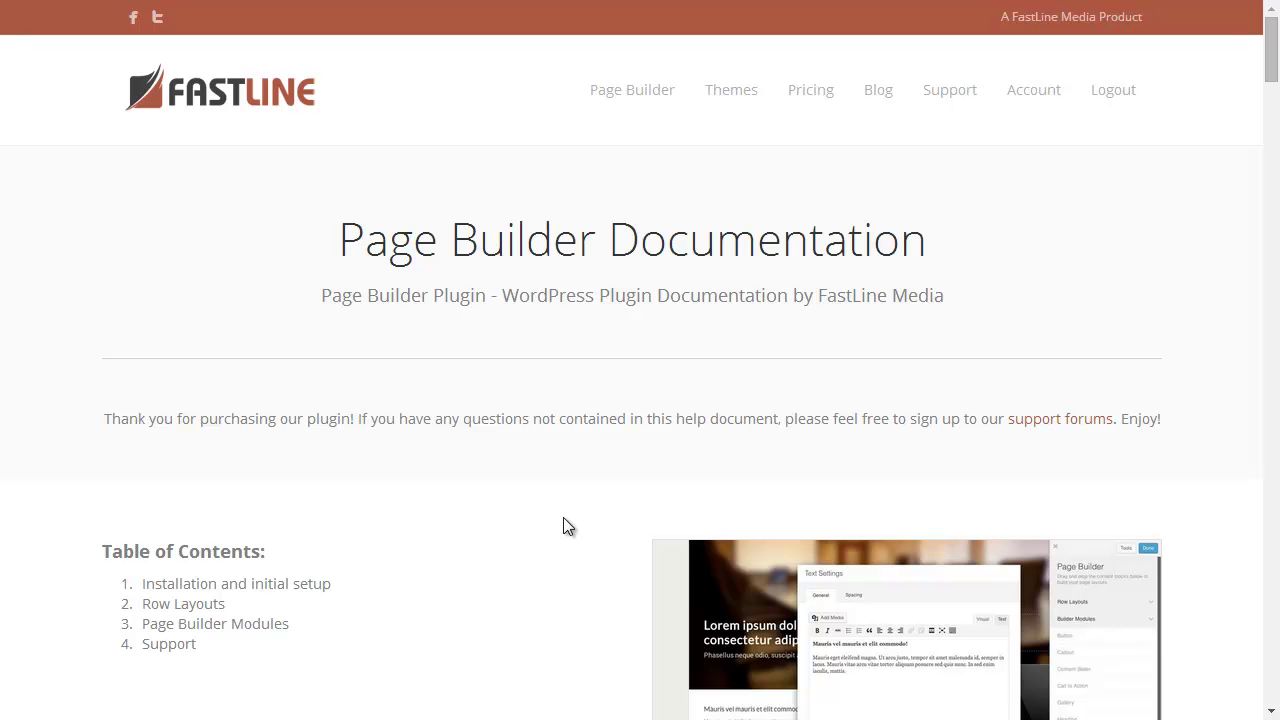
pyautogui.scroll(-2, 563, 527)
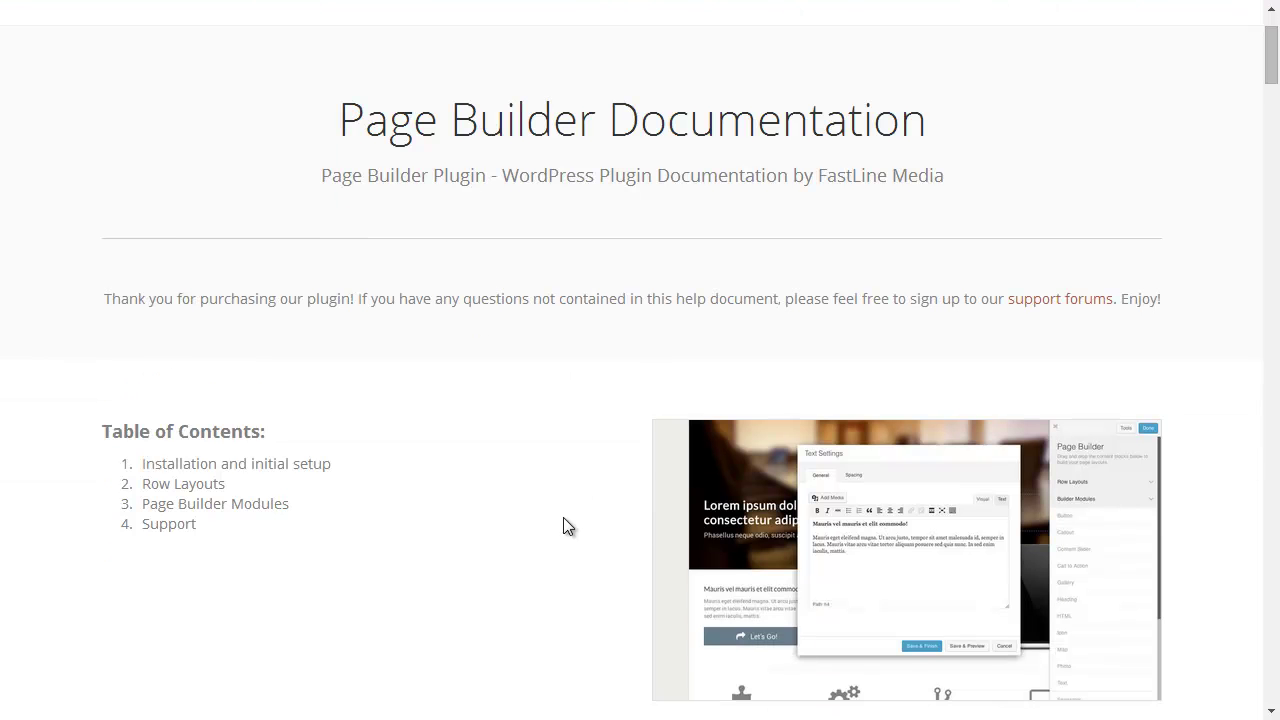
pyautogui.scroll(-3, 563, 518)
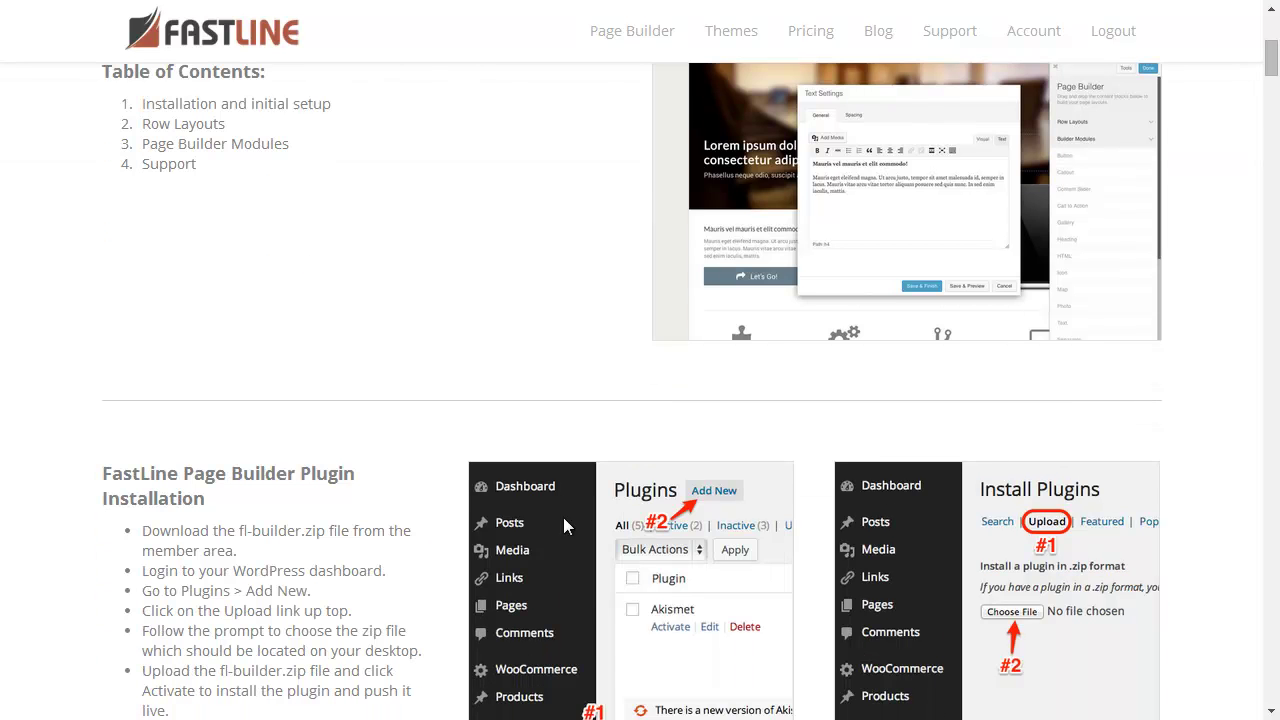
pyautogui.scroll(-6, 563, 520)
pyautogui.scroll(-5, 563, 527)
pyautogui.scroll(-6, 566, 526)
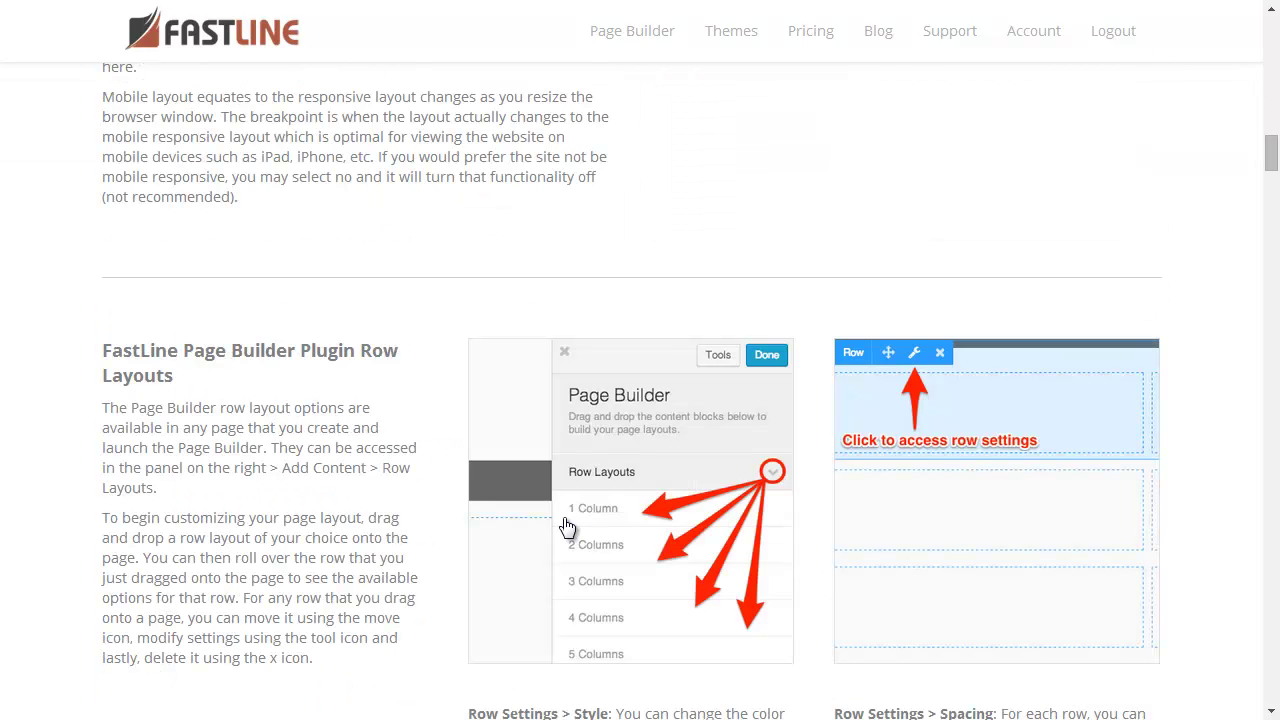
# Step: Read through the documentation's Builder Modules section, from Accordion and Button to Map, Slideshow and Social Buttons
pyautogui.scroll(-7, 566, 527)
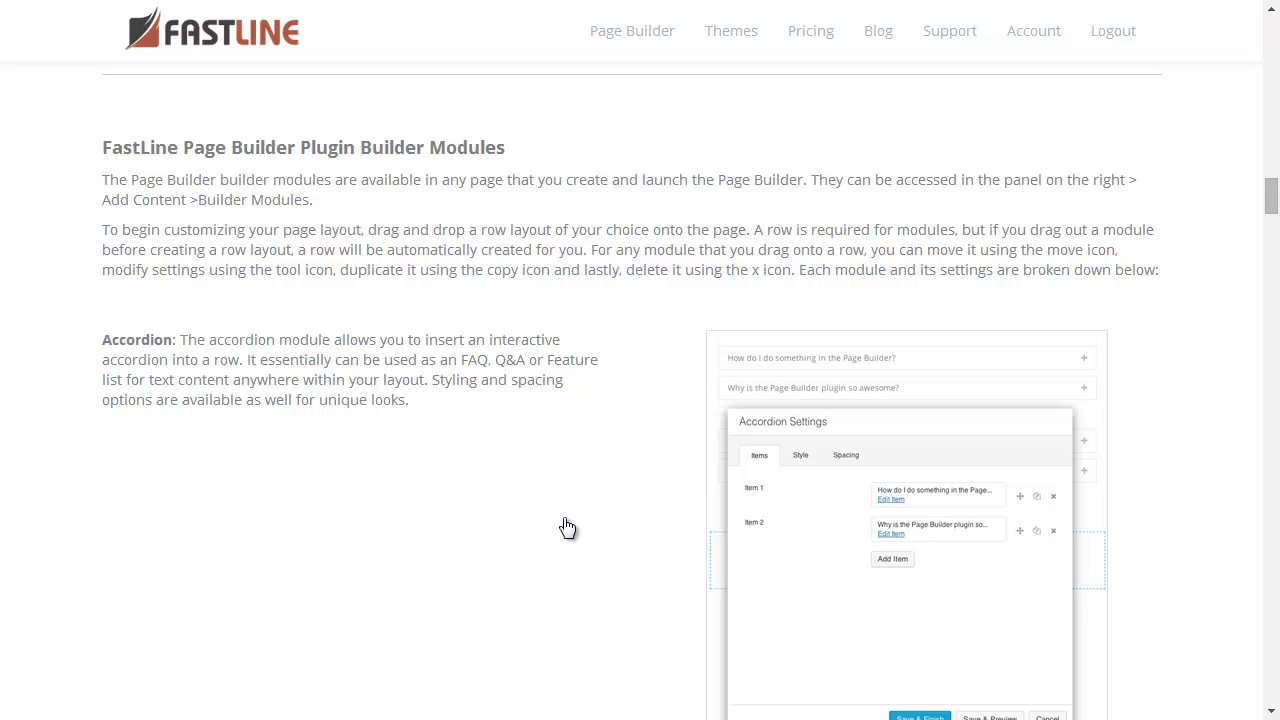
pyautogui.scroll(-3, 566, 527)
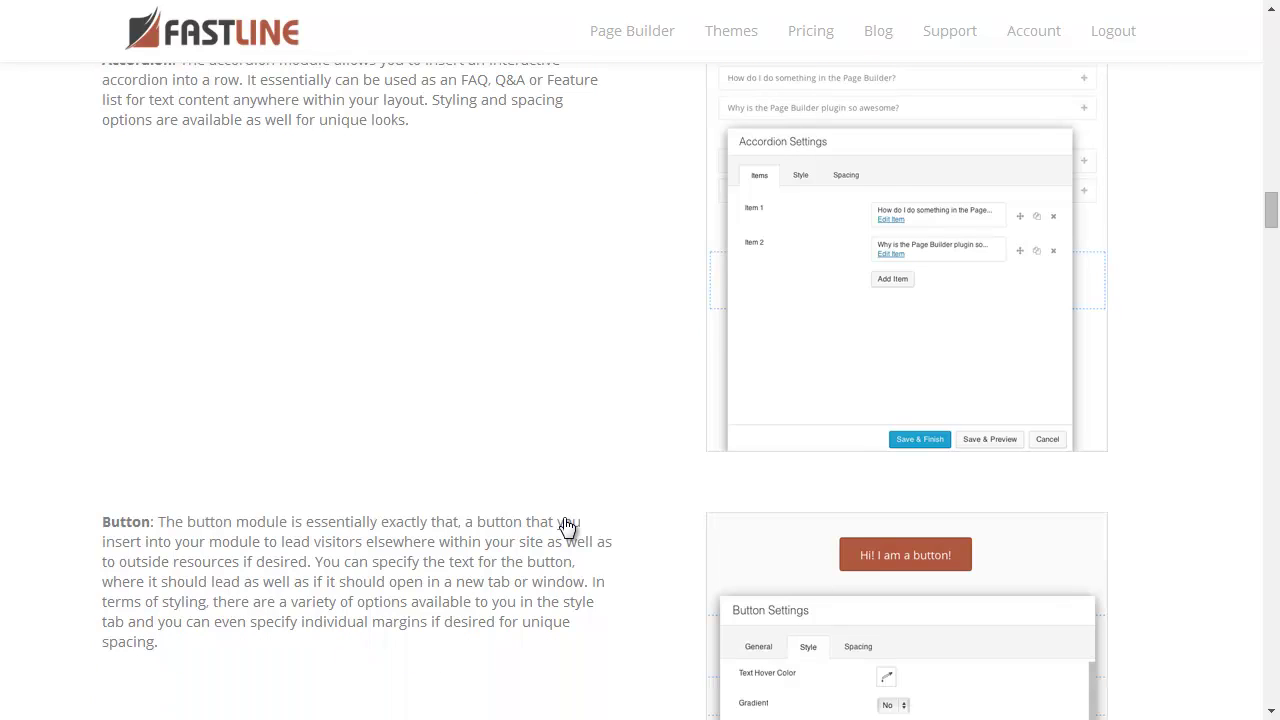
pyautogui.scroll(1, 566, 527)
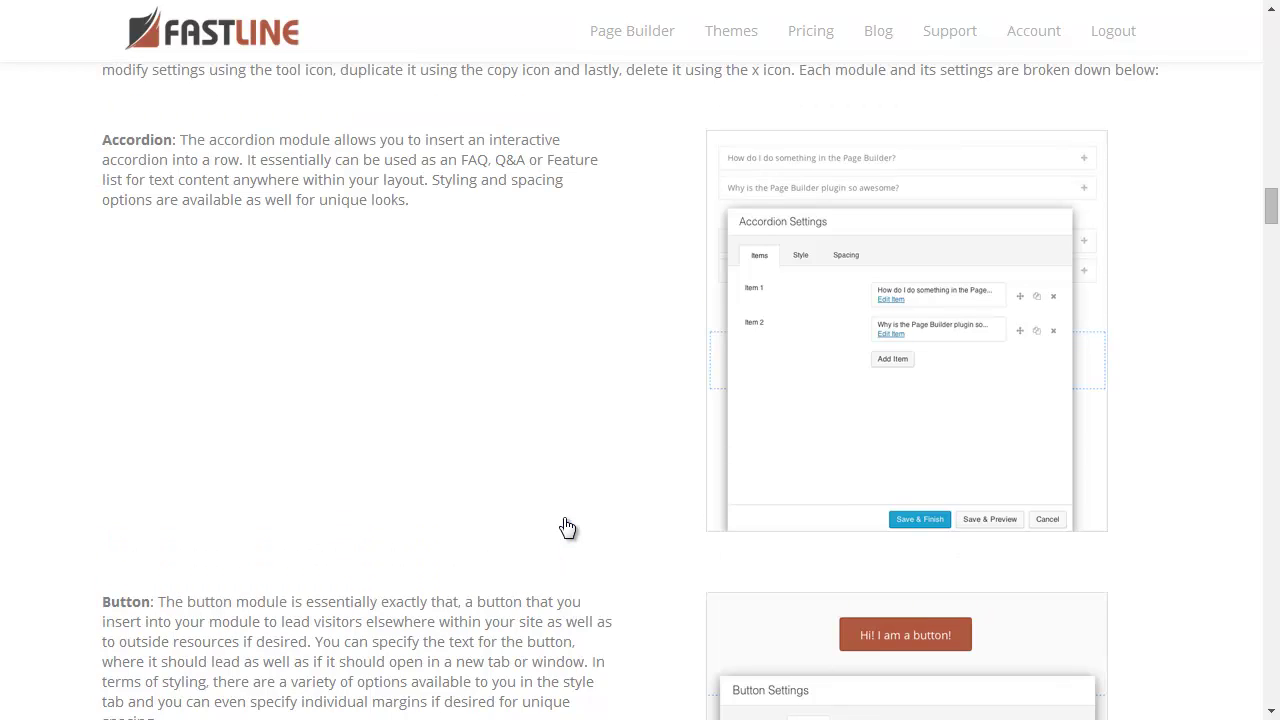
pyautogui.scroll(-20, 566, 527)
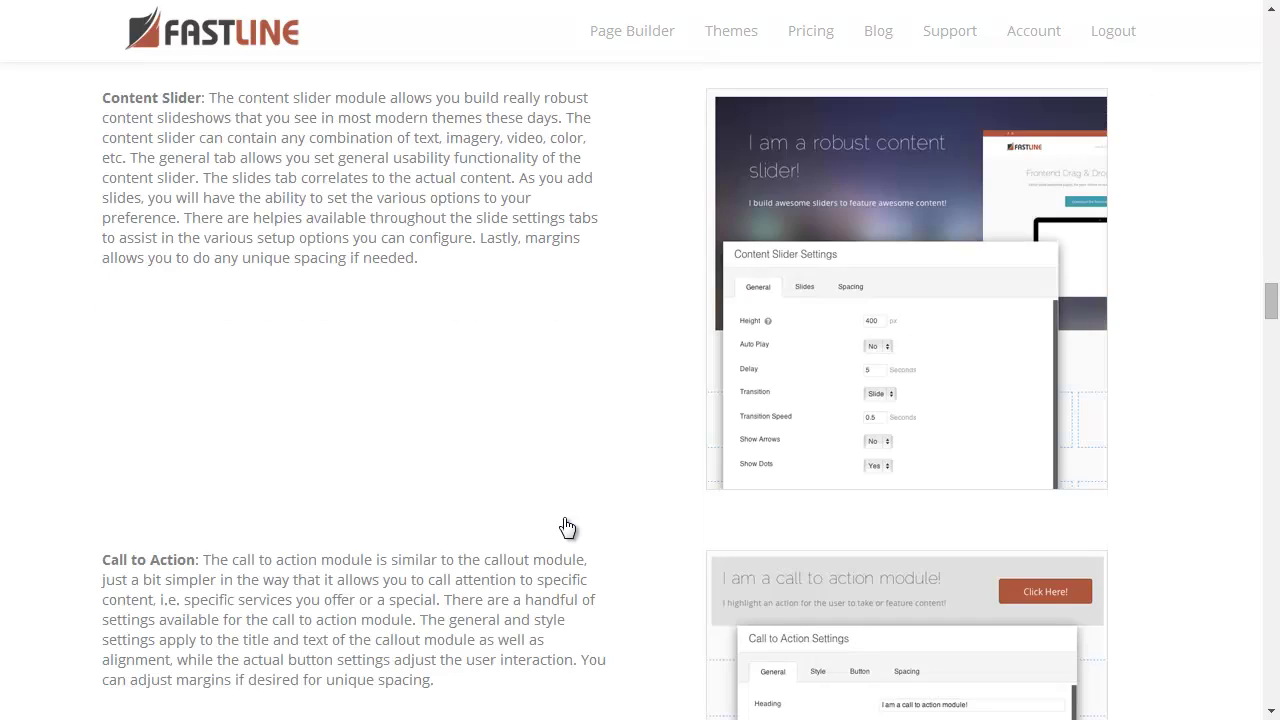
pyautogui.scroll(-20, 566, 527)
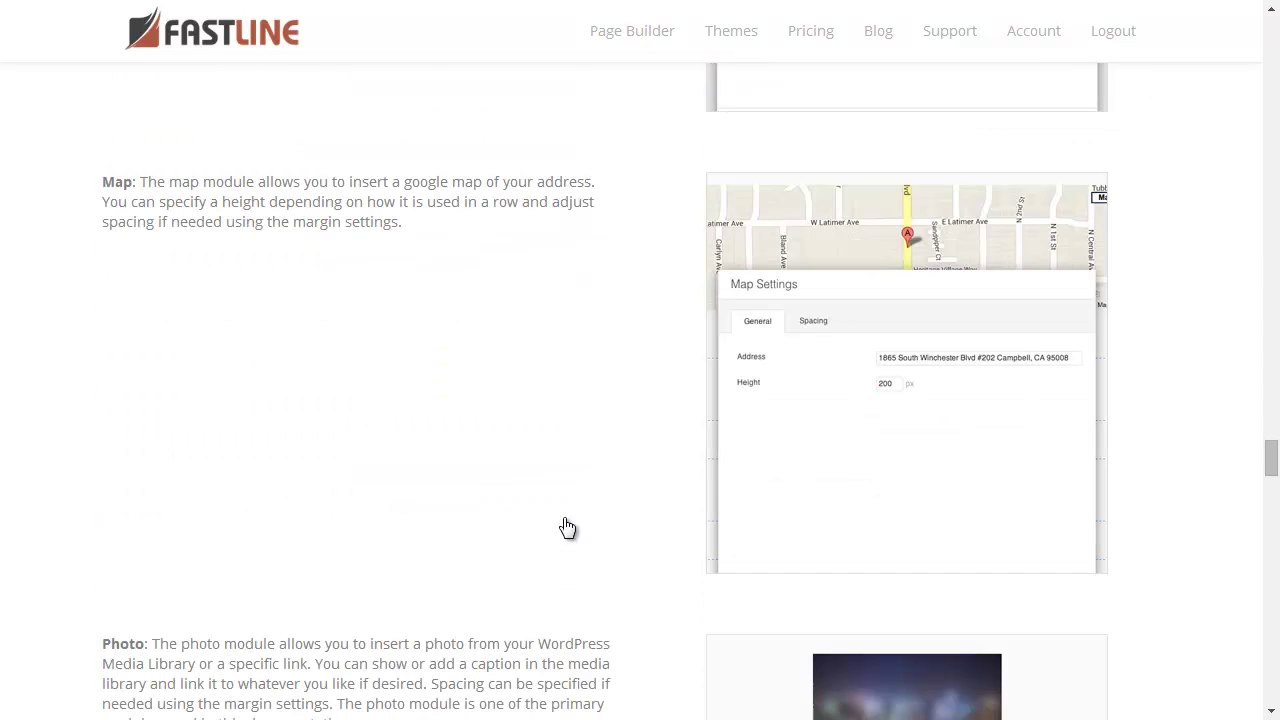
pyautogui.scroll(-15, 566, 527)
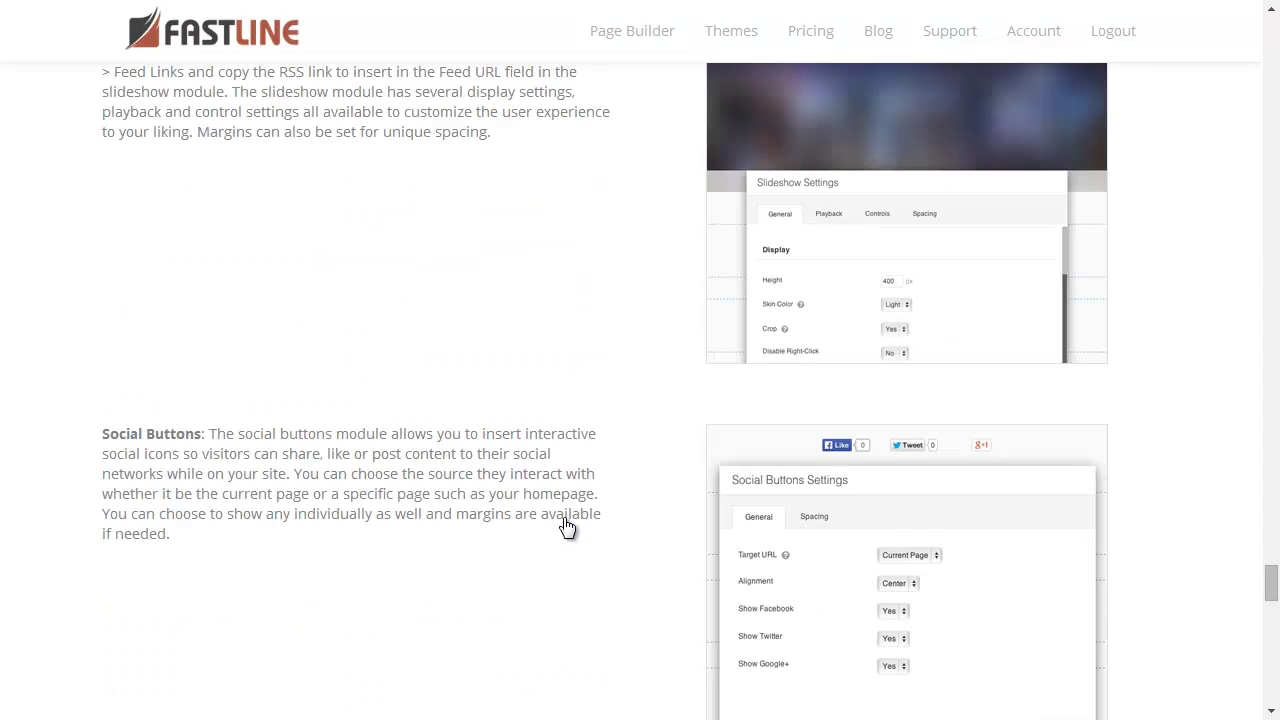
pyautogui.scroll(-15, 566, 527)
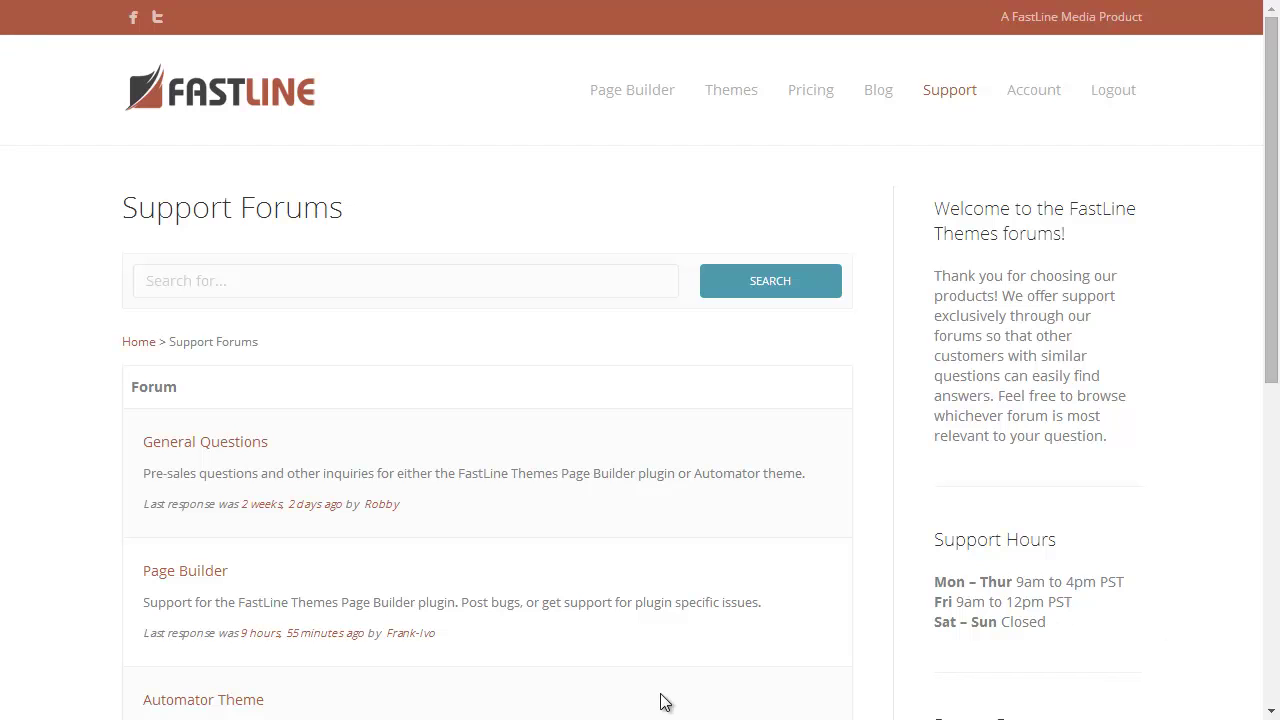
# Step: Open the Page Builder forum within the Support Forums and look over its list of topics
pyautogui.click(196, 576)
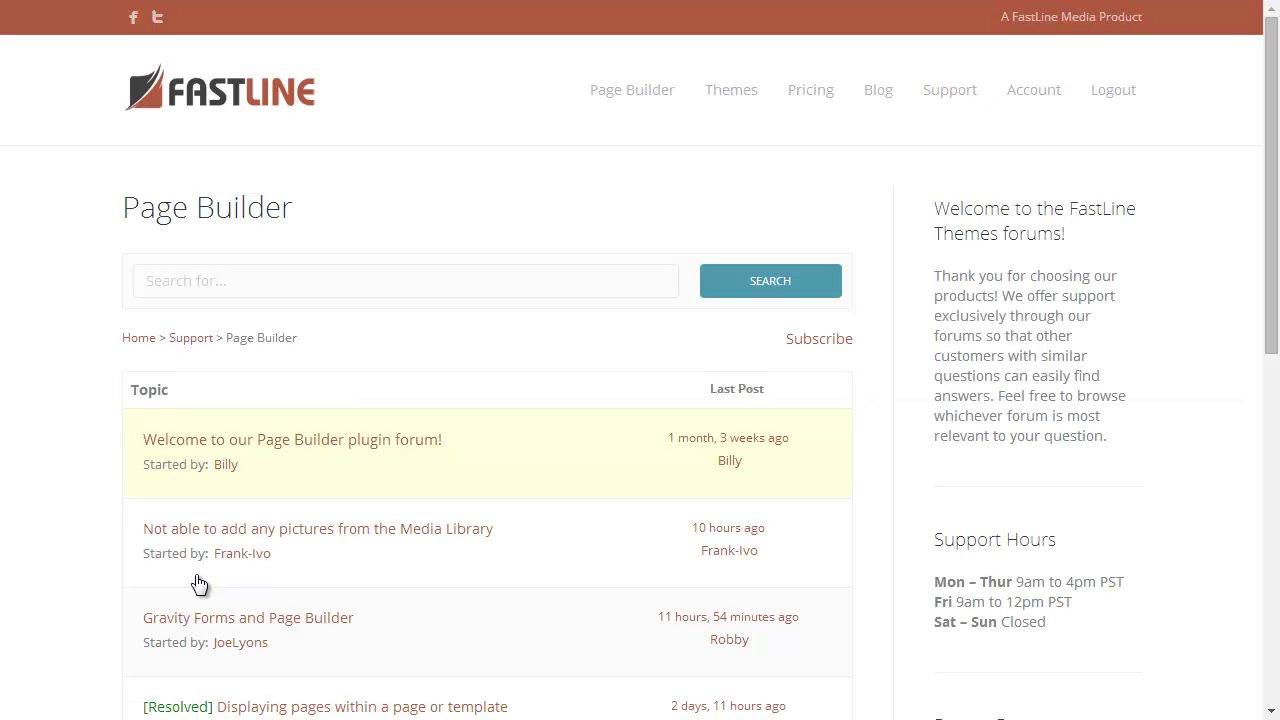
pyautogui.scroll(-3, 200, 585)
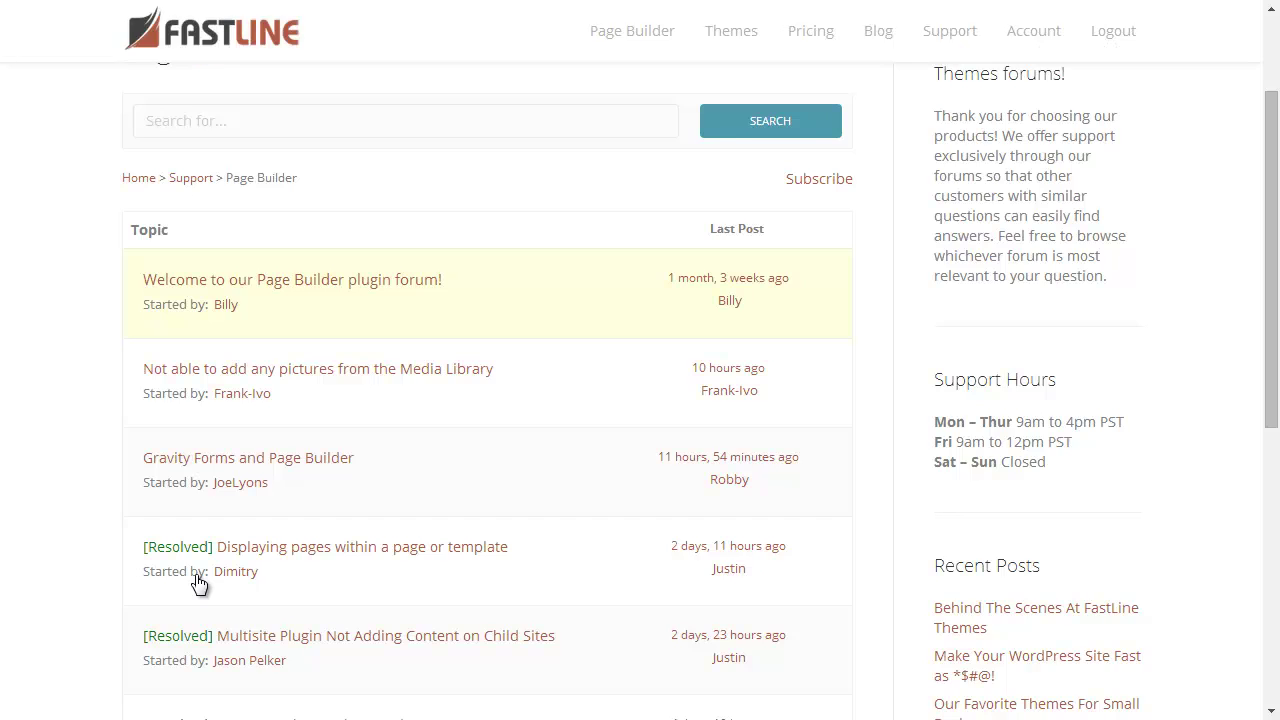
pyautogui.scroll(2, 200, 585)
pyautogui.scroll(1, 200, 585)
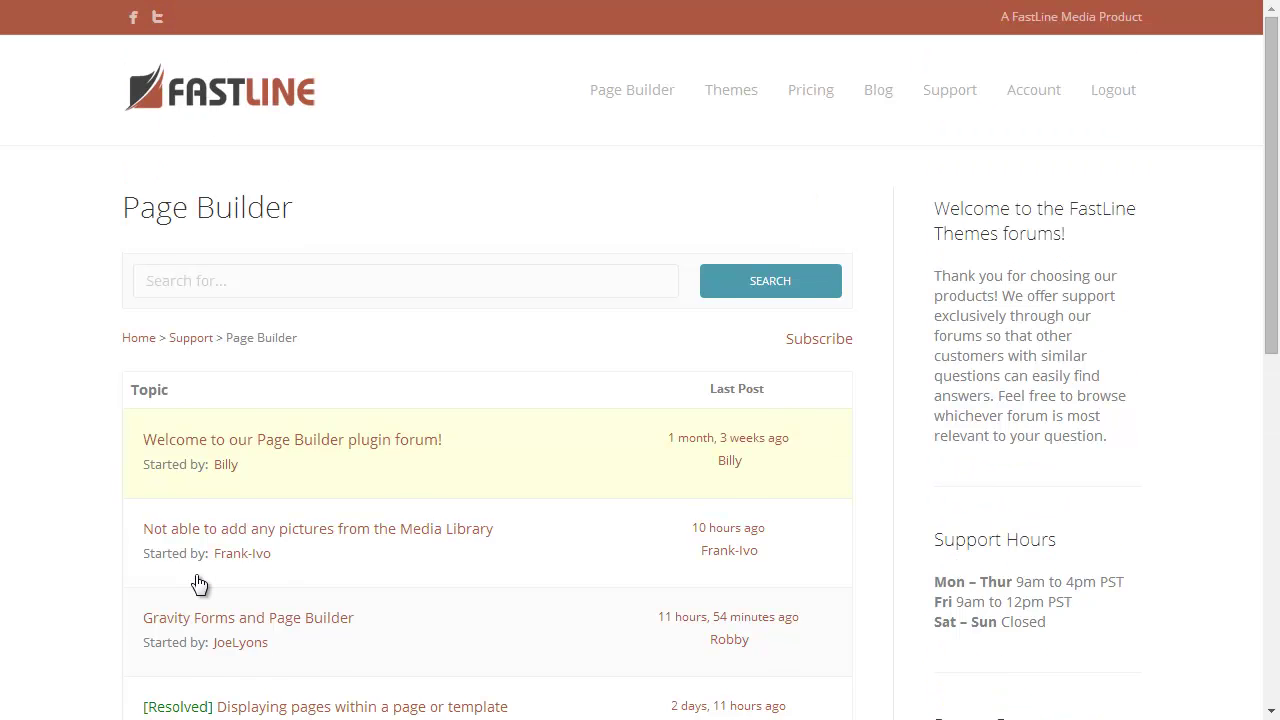